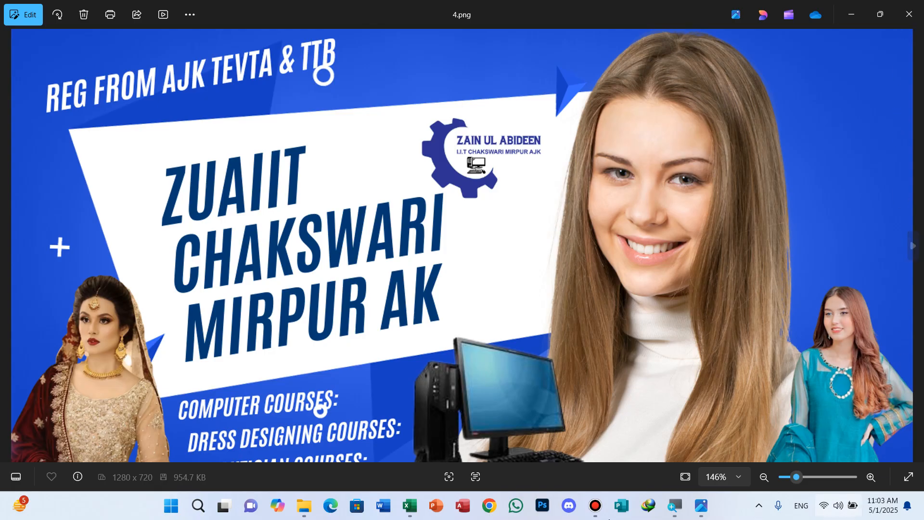
Step: Switch to the Excel workbook and look through all columns and rows of the sales data on the PivotTable sheet
left_click(410, 506)
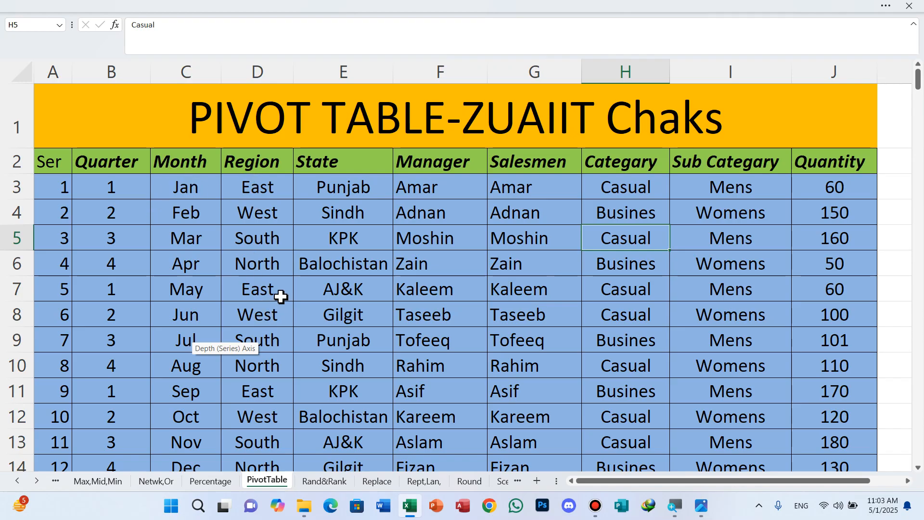
scroll(281, 296, "up", 2)
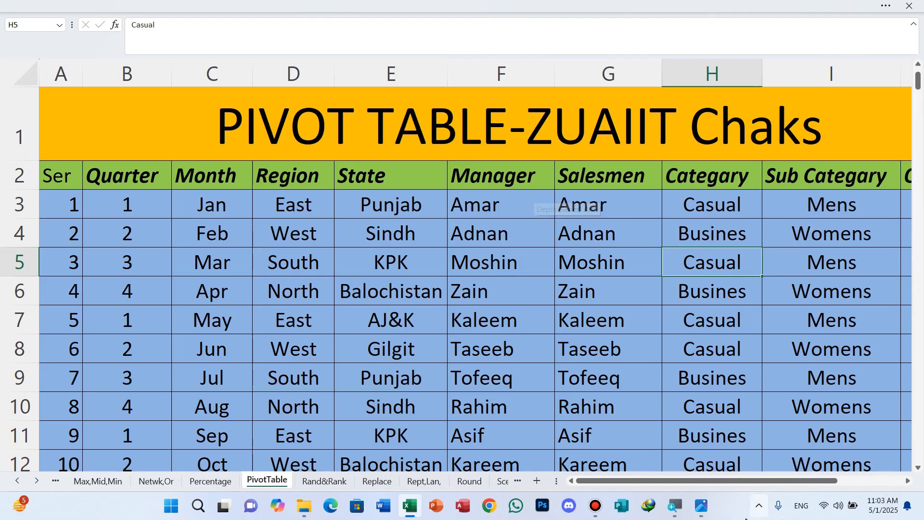
left_click_drag(753, 482, 868, 483)
scroll(830, 170, "up", 2)
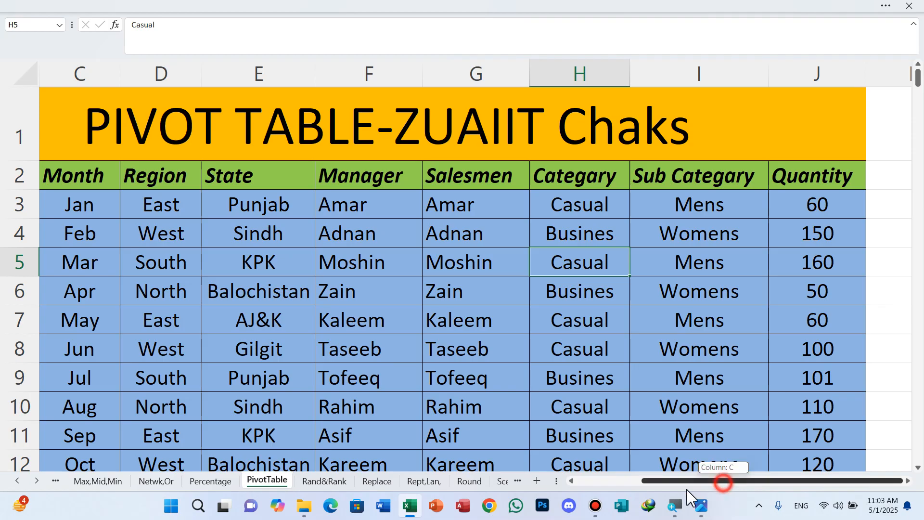
left_click_drag(722, 481, 594, 501)
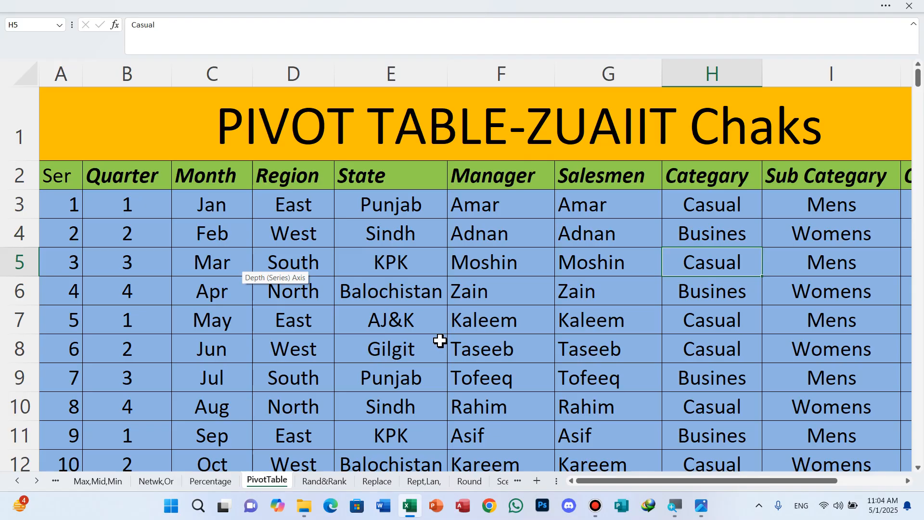
scroll(378, 318, "down", 13)
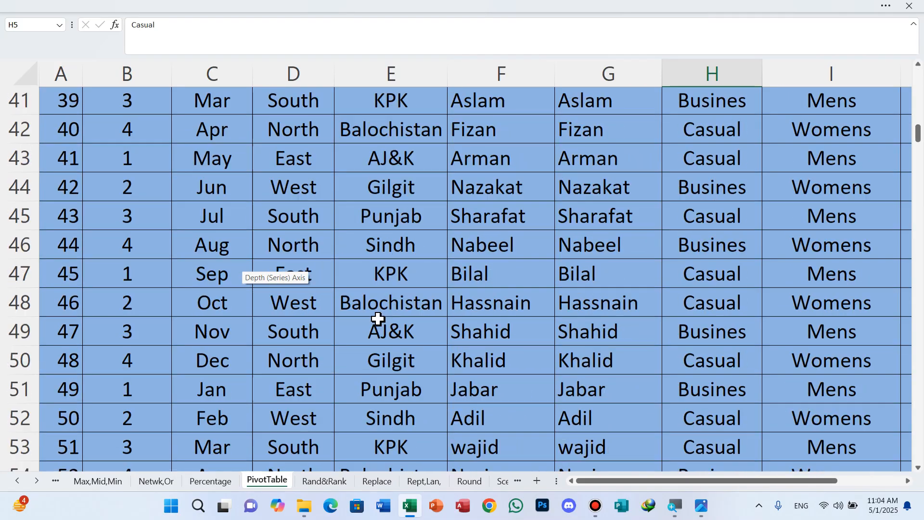
scroll(378, 319, "down", 20)
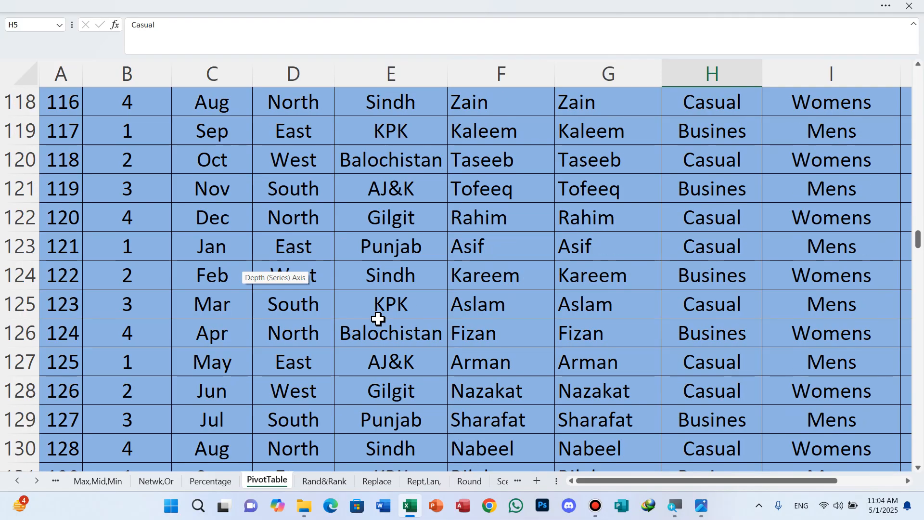
scroll(378, 318, "down", 20)
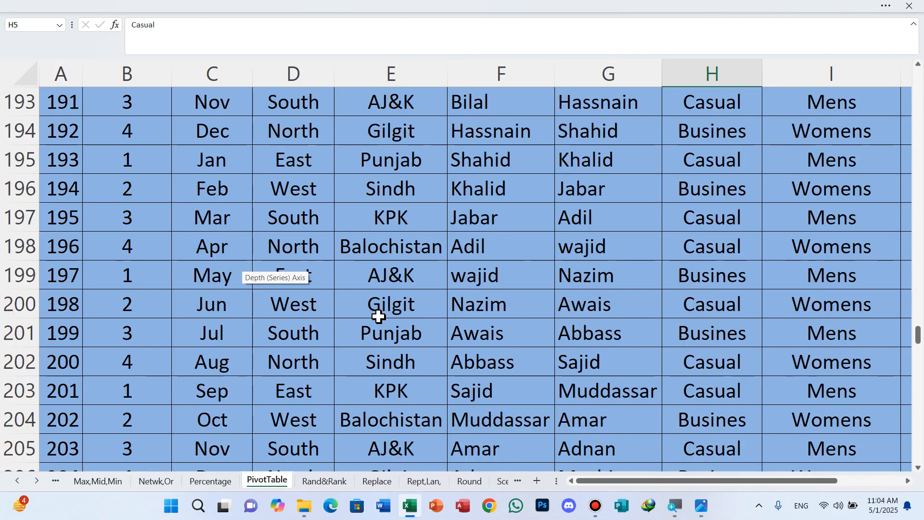
scroll(378, 316, "down", 20)
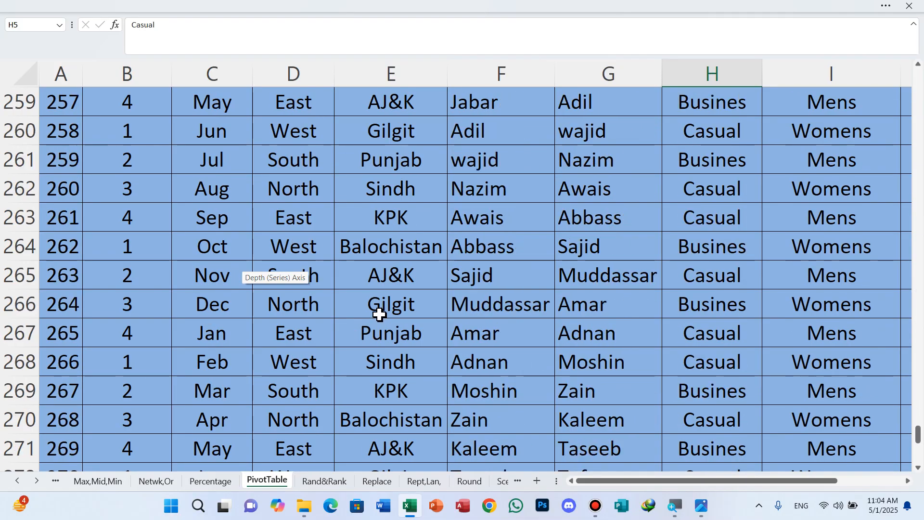
scroll(379, 314, "down", 7)
scroll(206, 212, "up", 4)
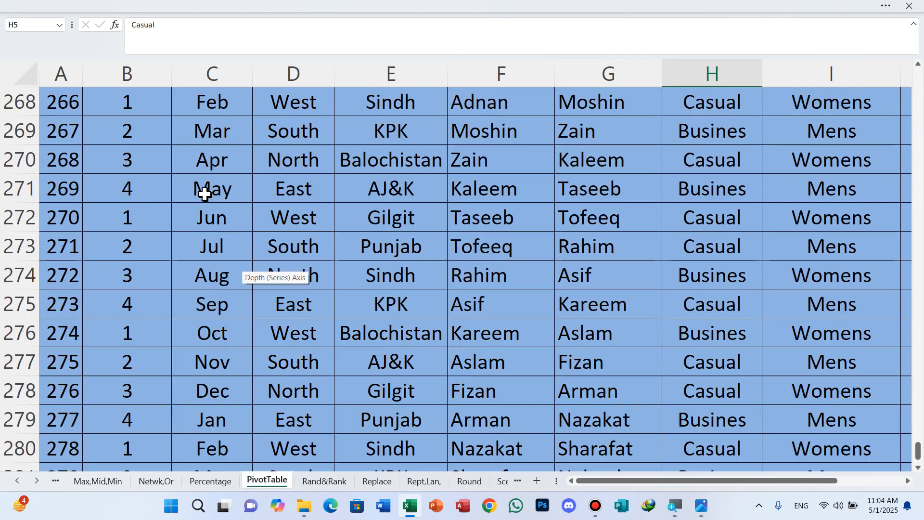
scroll(205, 194, "up", 19)
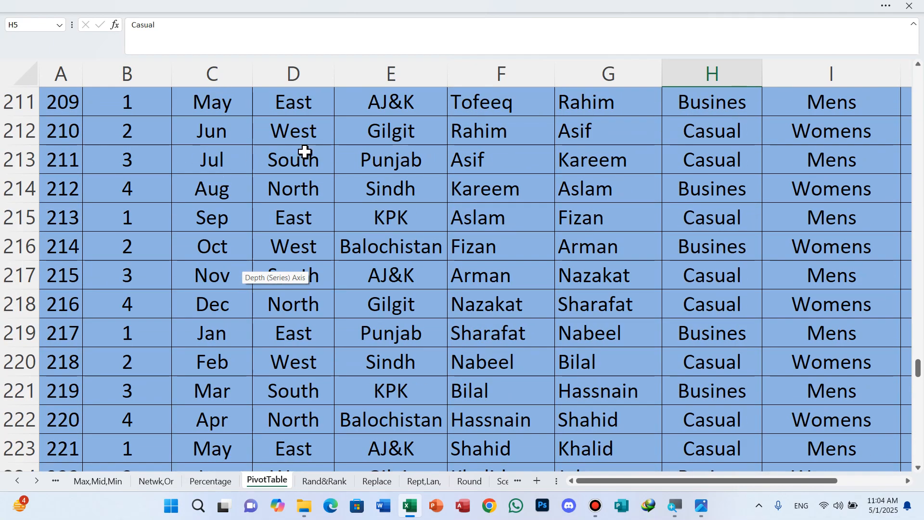
scroll(305, 152, "up", 12)
scroll(306, 152, "up", 14)
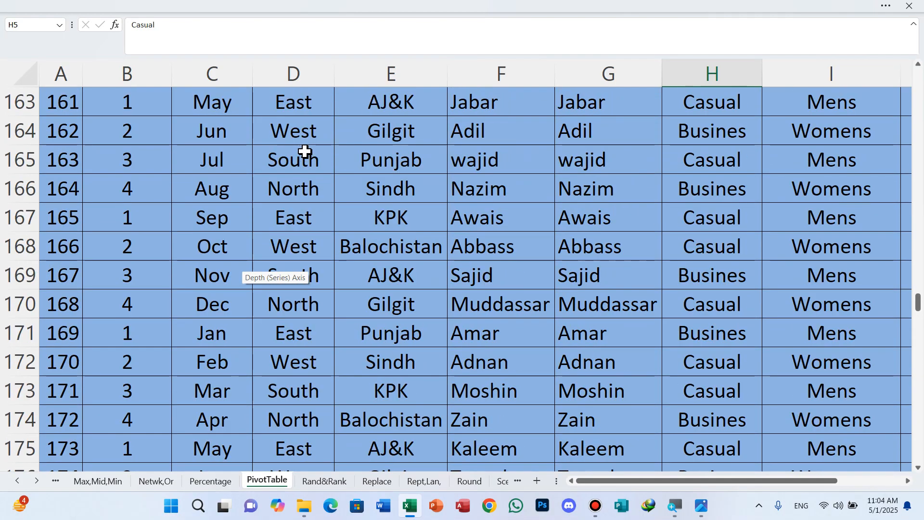
scroll(305, 152, "up", 20)
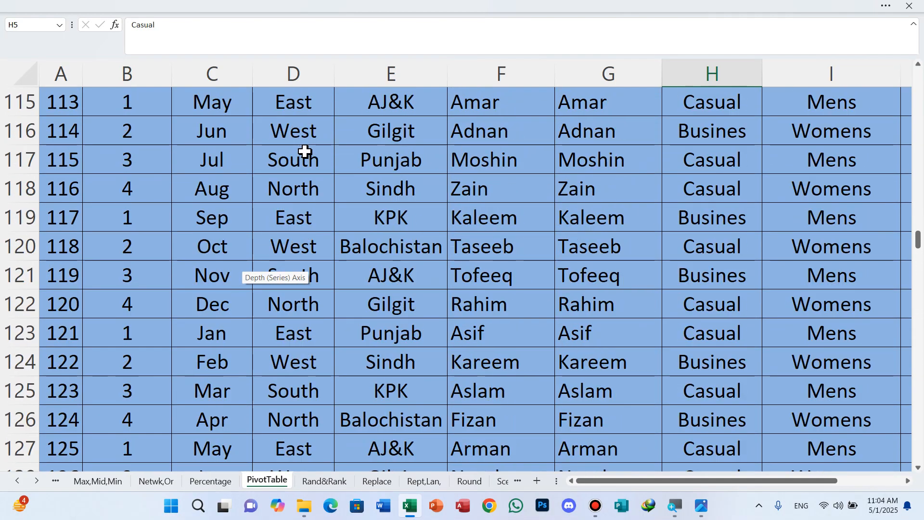
scroll(306, 151, "up", 17)
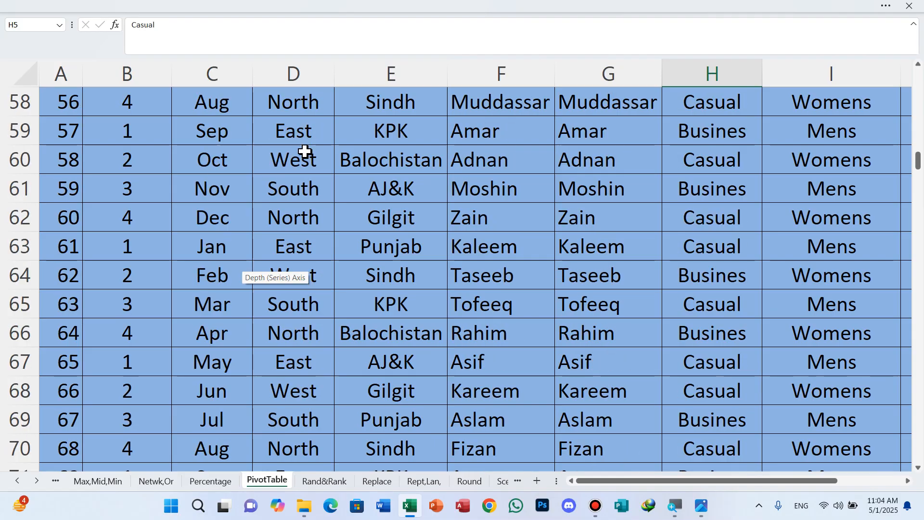
scroll(306, 152, "up", 6)
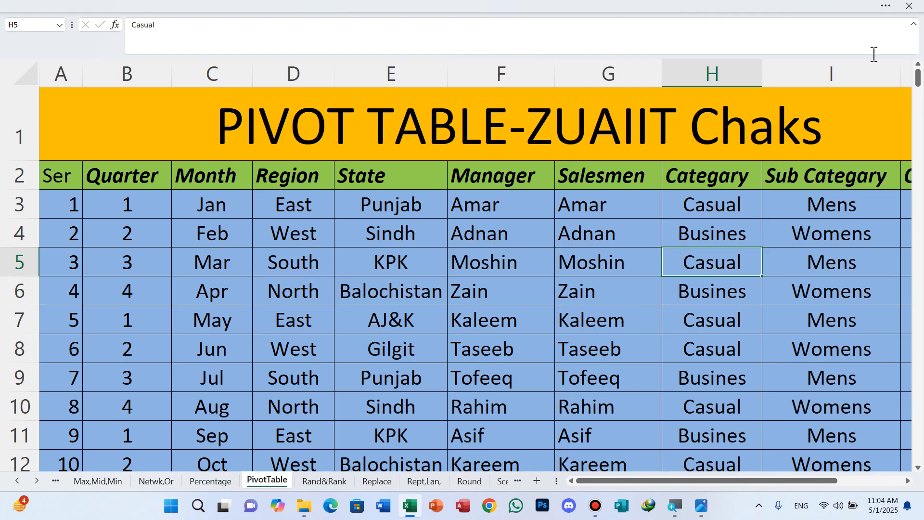
Step: Insert a PivotTable on a new worksheet from the range PivotTable!$A$2:$J$285
left_click(885, 12)
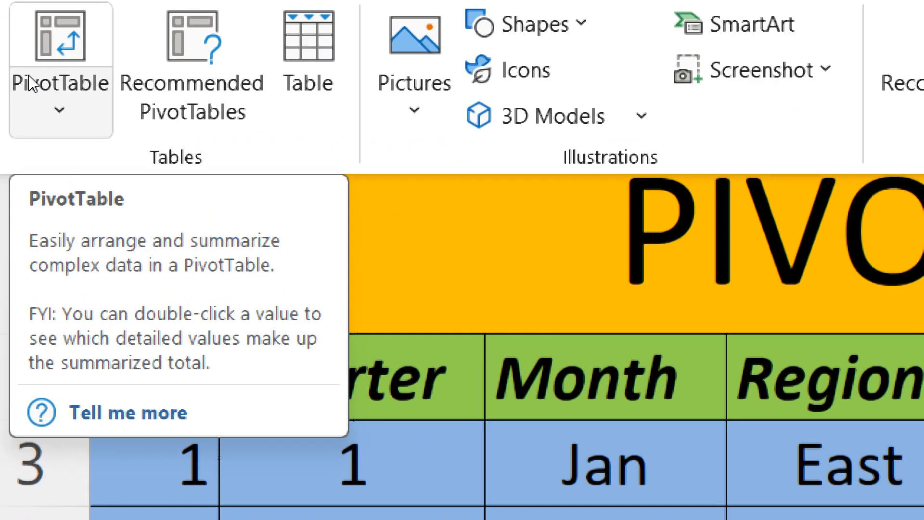
left_click(30, 67)
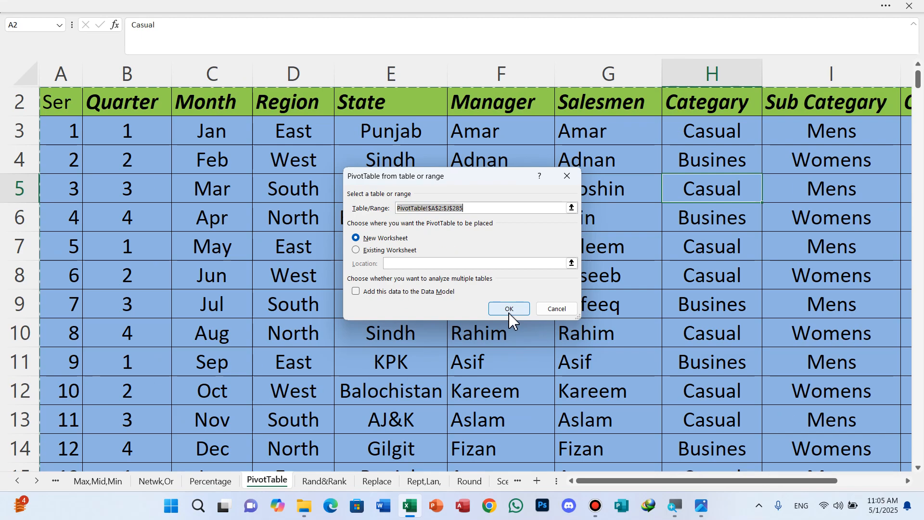
left_click(635, 370)
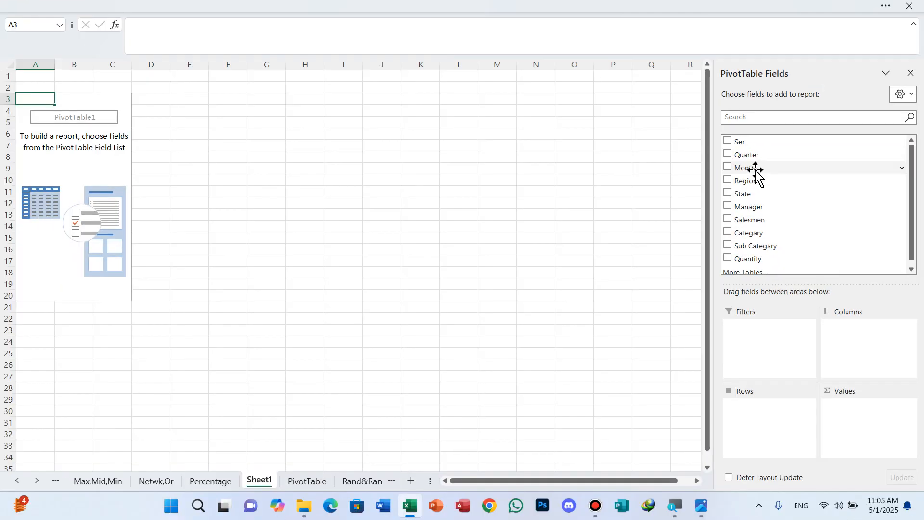
Step: Lay out the PivotTable with Month as the column field and Quantity summed as the value field
left_click_drag(757, 170, 849, 331)
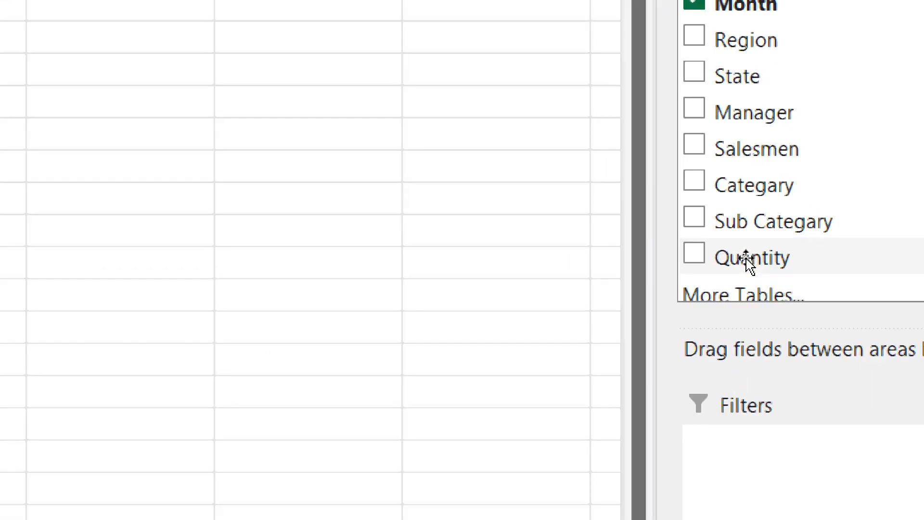
left_click_drag(748, 260, 923, 519)
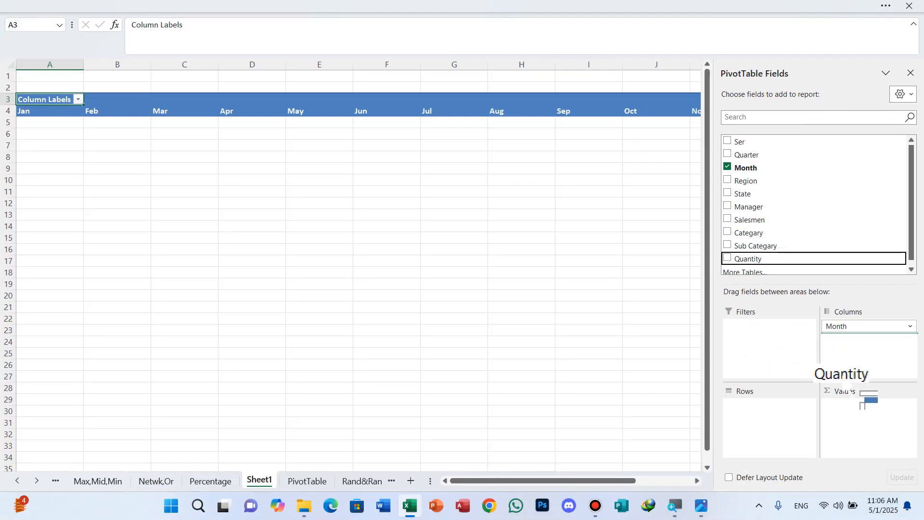
left_click_drag(845, 389, 847, 421)
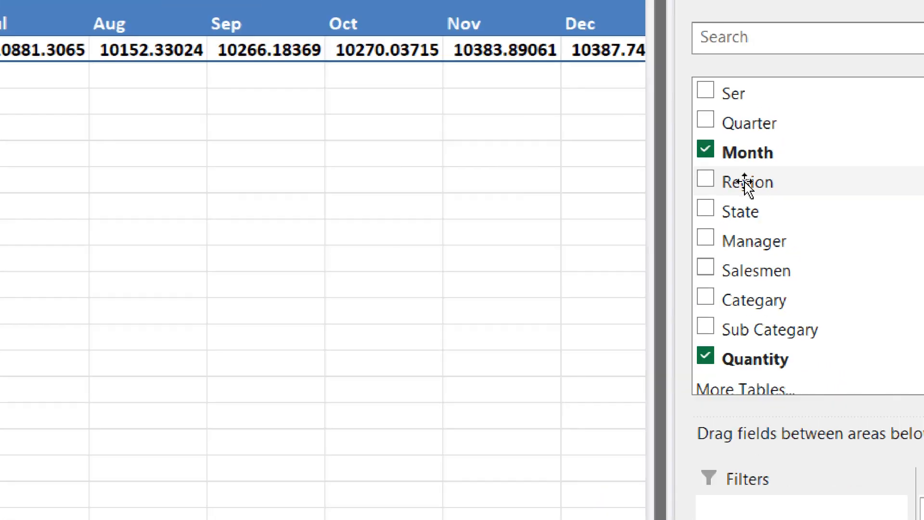
Step: Add Region as a row field of the PivotTable, with State nested beneath it
left_click_drag(745, 182, 770, 411)
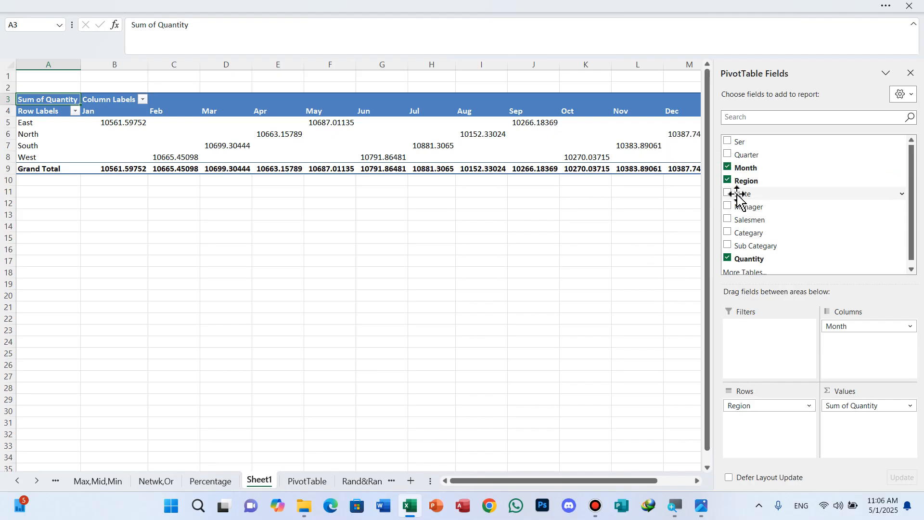
left_click_drag(738, 195, 744, 426)
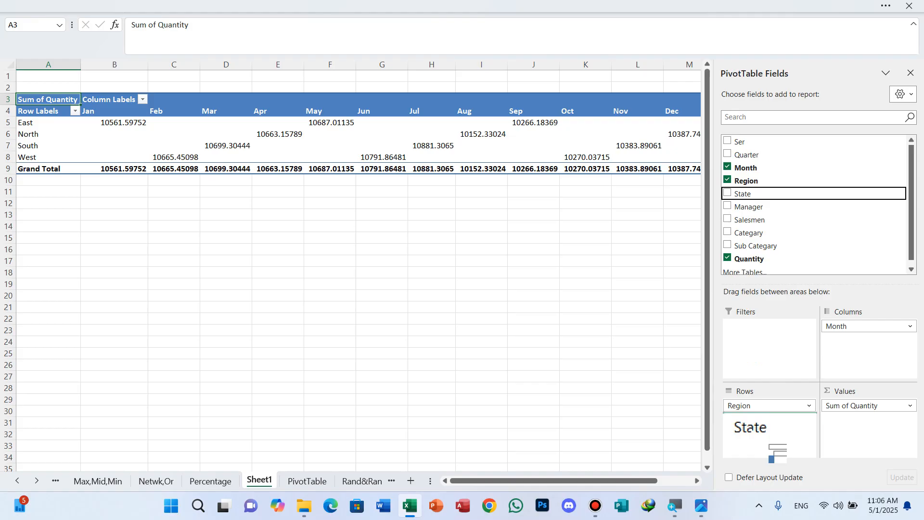
left_click_drag(744, 426, 761, 446)
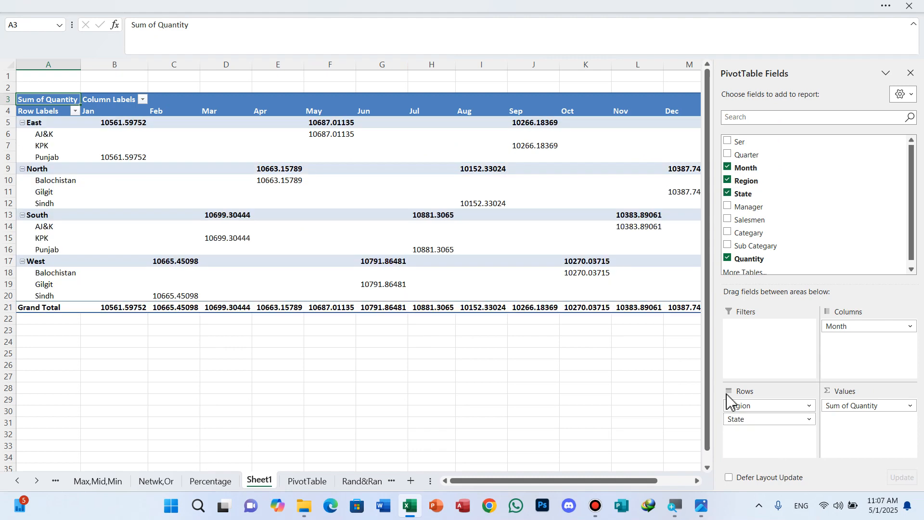
Step: Take Region out of the row fields and add it back beneath State
left_click_drag(729, 400, 577, 424)
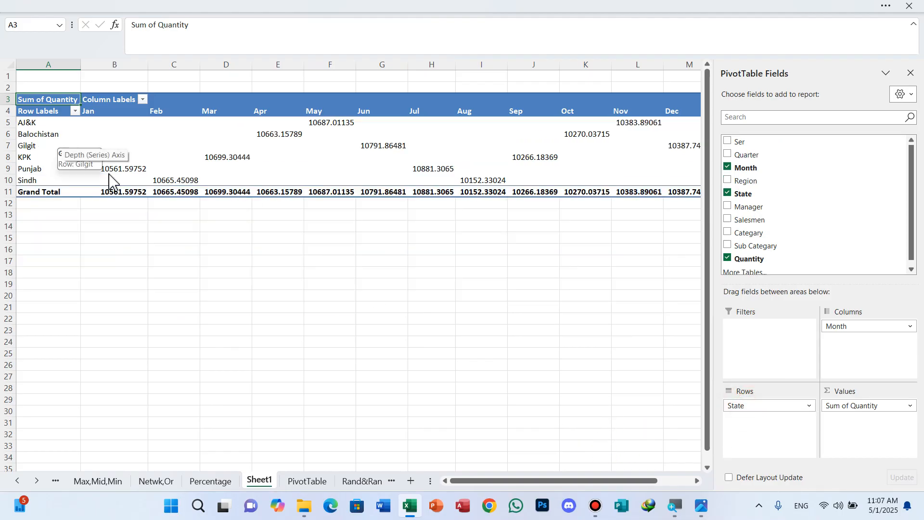
left_click_drag(758, 179, 753, 424)
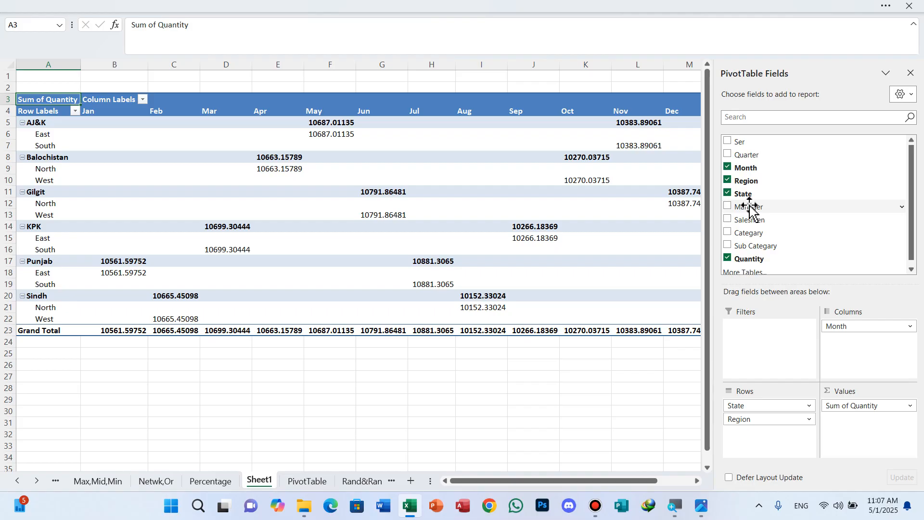
Step: Add Manager as the third row field beneath Region and look through the expanded PivotTable rows
left_click_drag(750, 207, 744, 434)
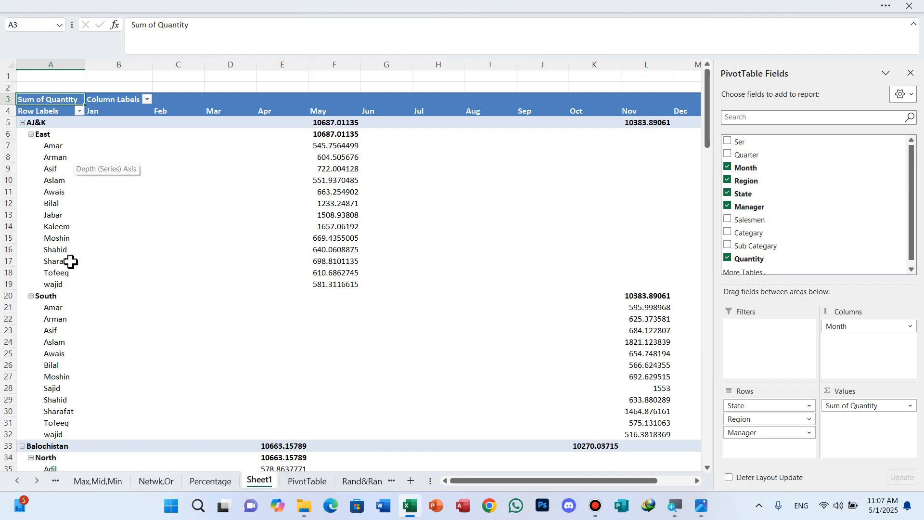
scroll(106, 313, "down", 12)
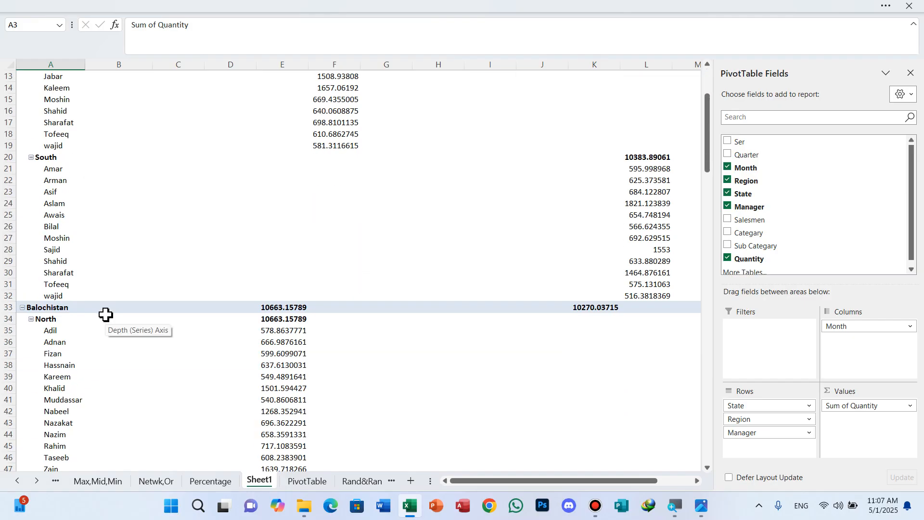
scroll(108, 310, "down", 19)
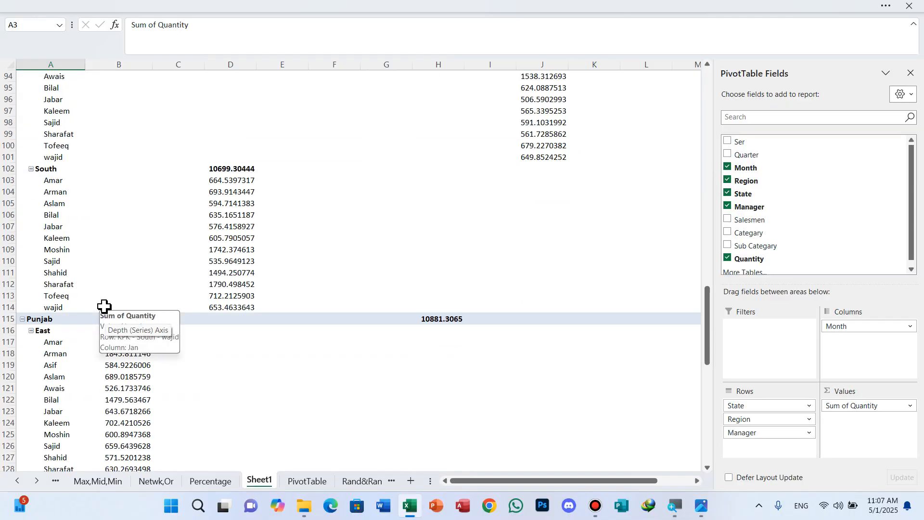
scroll(104, 306, "down", 7)
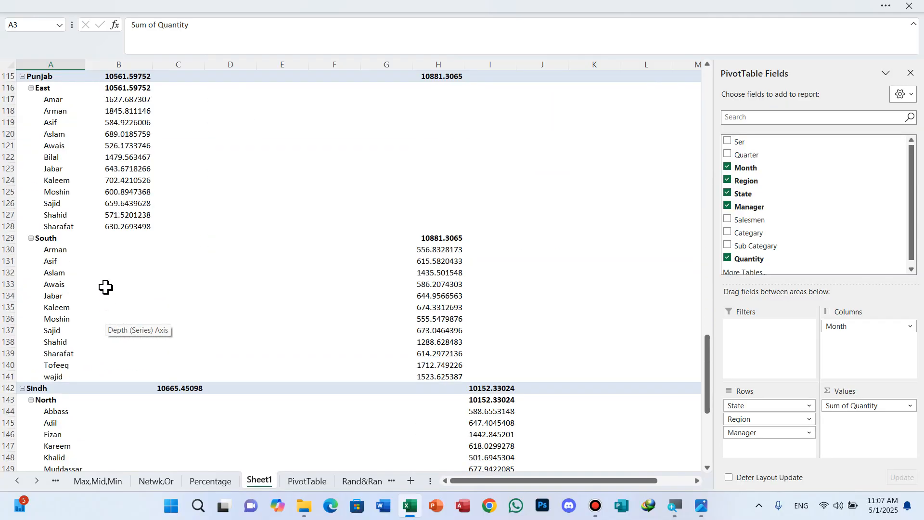
scroll(105, 289, "up", 4)
scroll(98, 268, "up", 20)
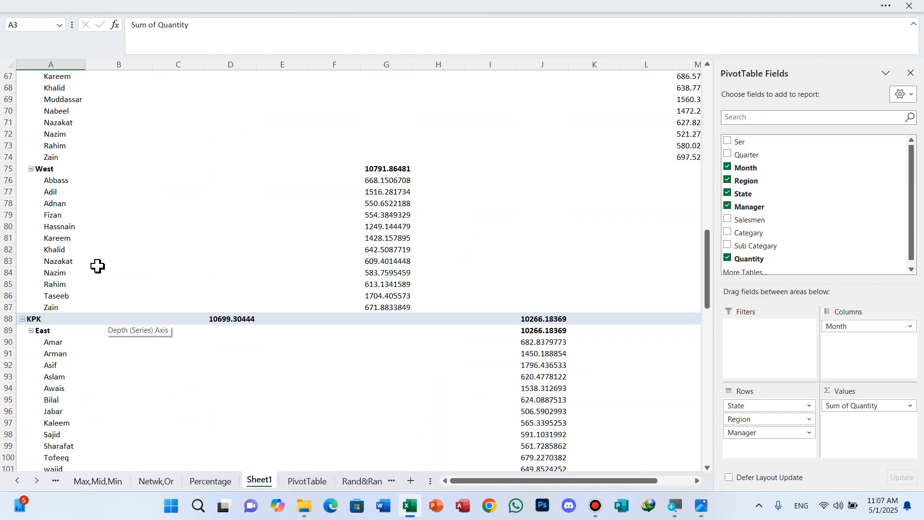
scroll(97, 265, "up", 11)
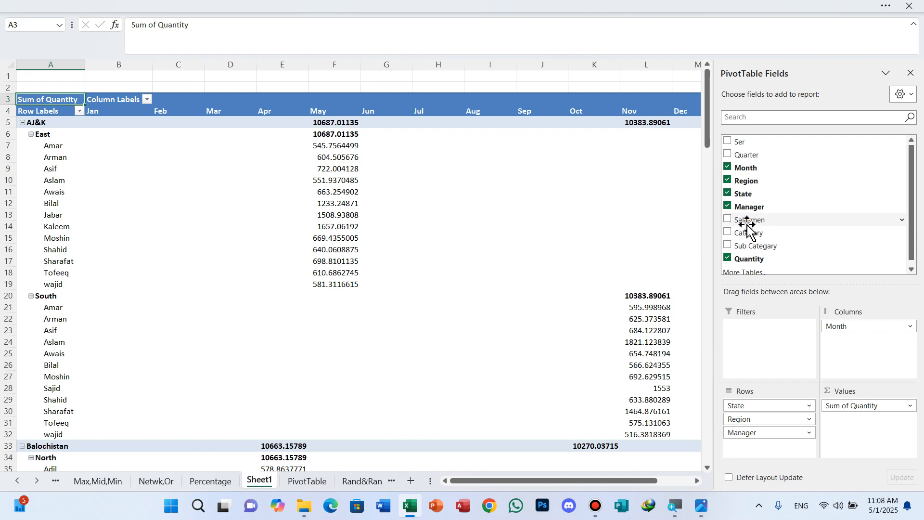
Step: Move the Region field from the PivotTable's rows to its report filters
left_click_drag(748, 226, 750, 434)
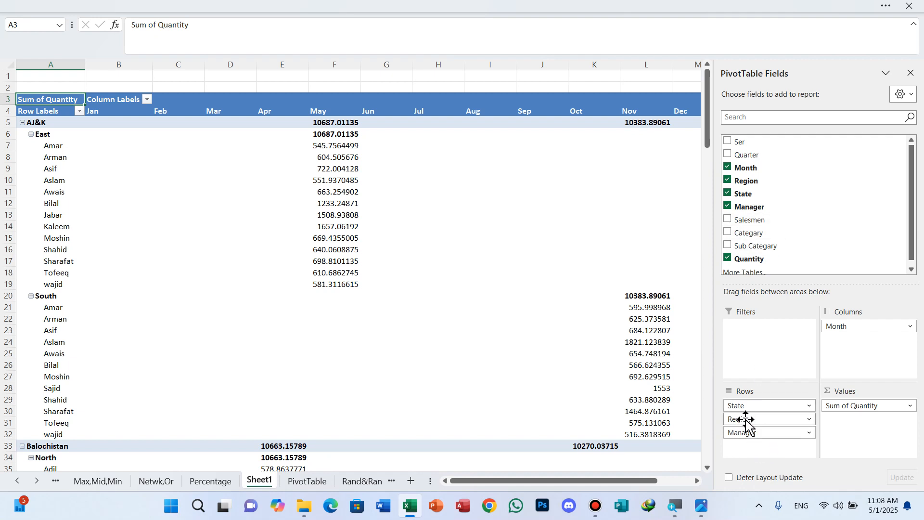
left_click_drag(747, 424, 770, 354)
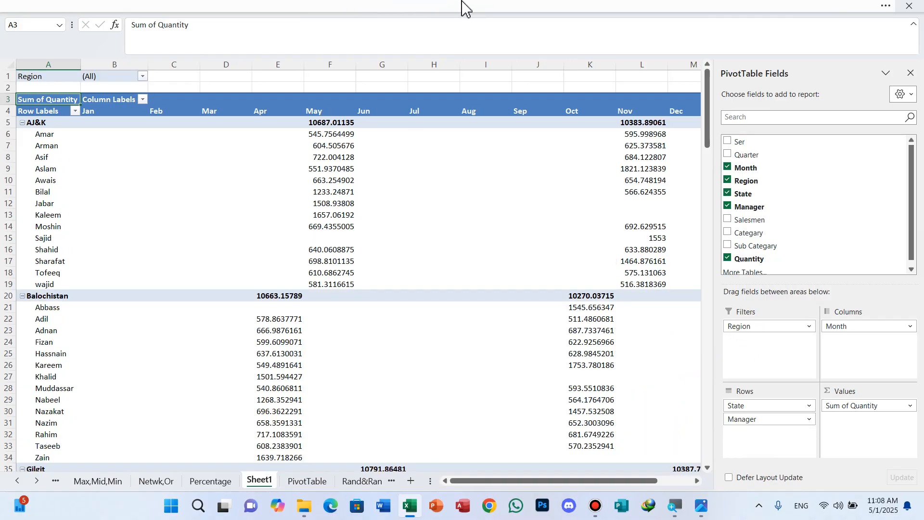
Step: Filter the PivotTable's Region report filter to East and look through the filtered rows
mouse_move(465, 5)
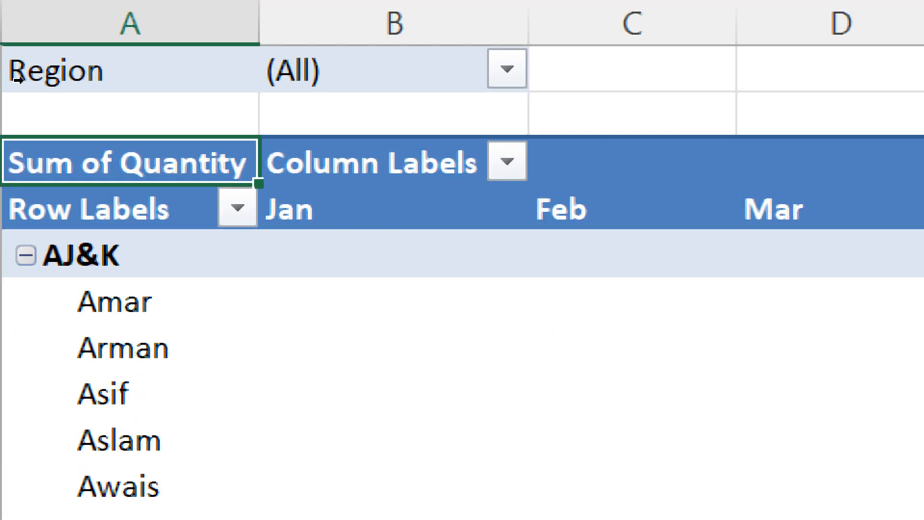
left_click(142, 78)
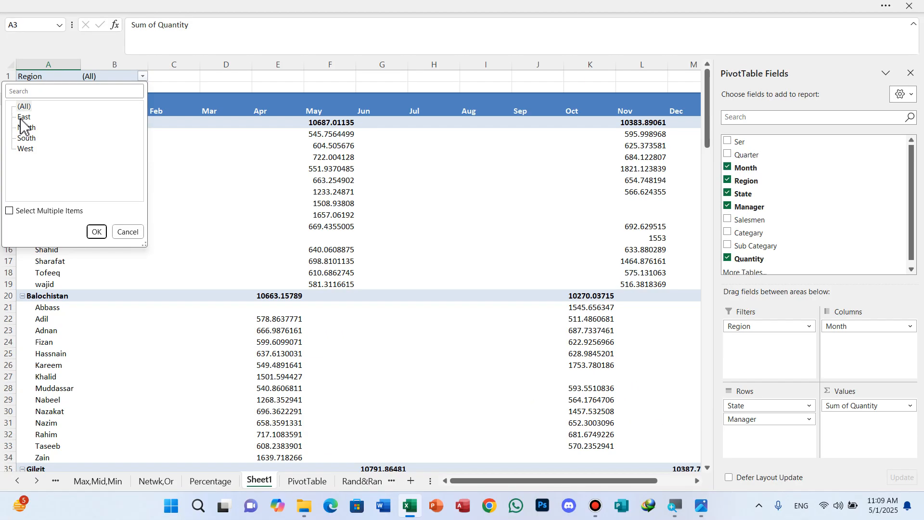
left_click(22, 119)
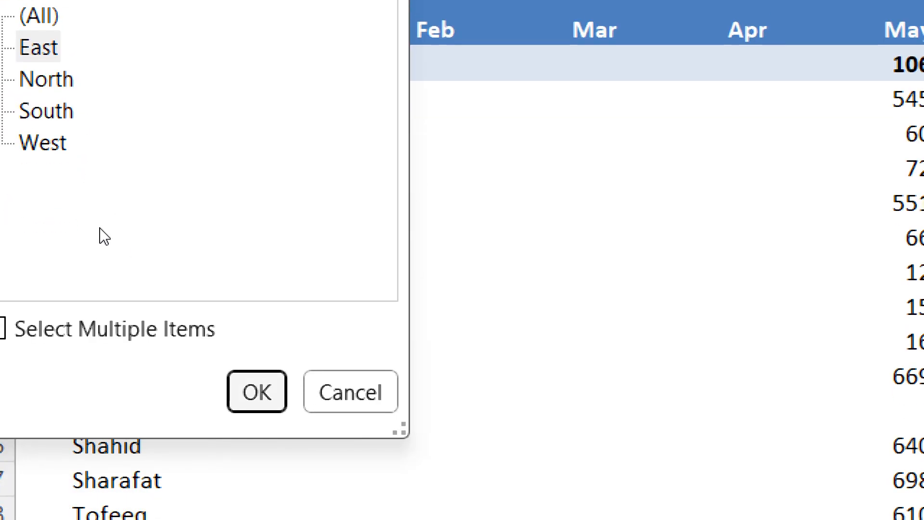
key("Return")
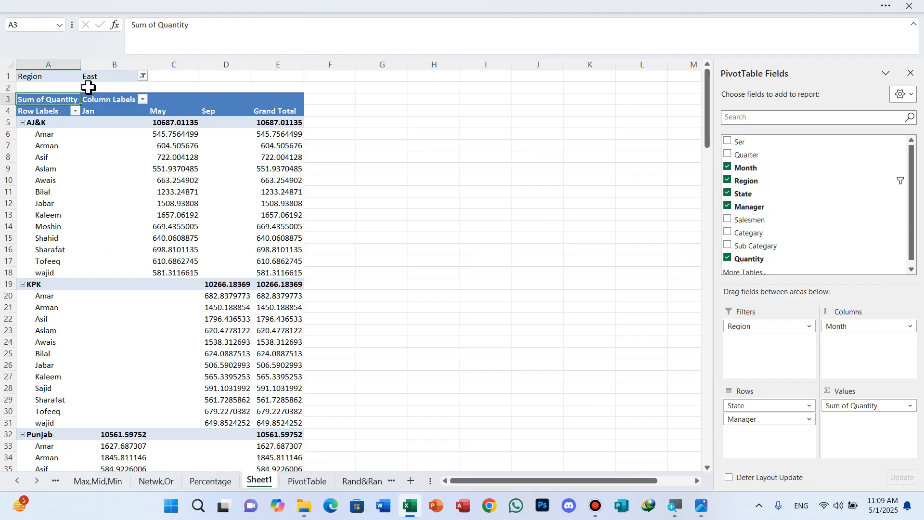
scroll(139, 313, "down", 3)
scroll(139, 312, "down", 9)
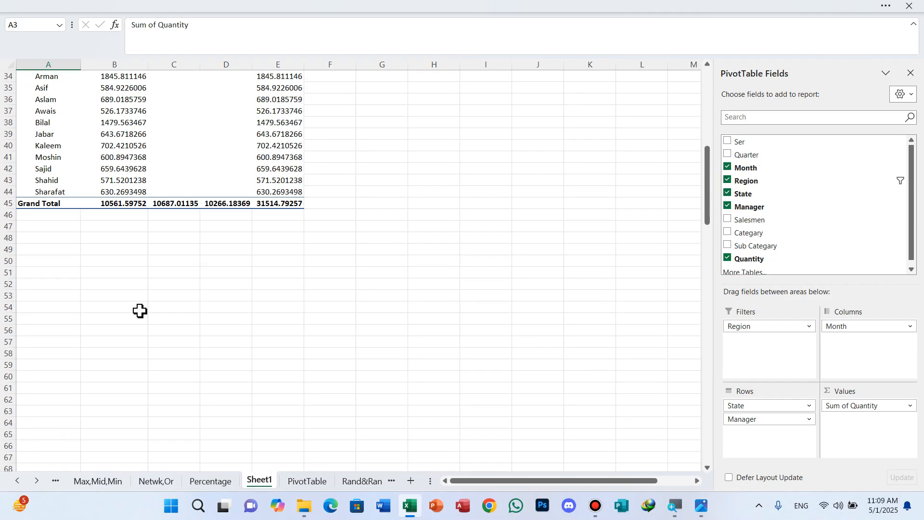
scroll(139, 311, "up", 12)
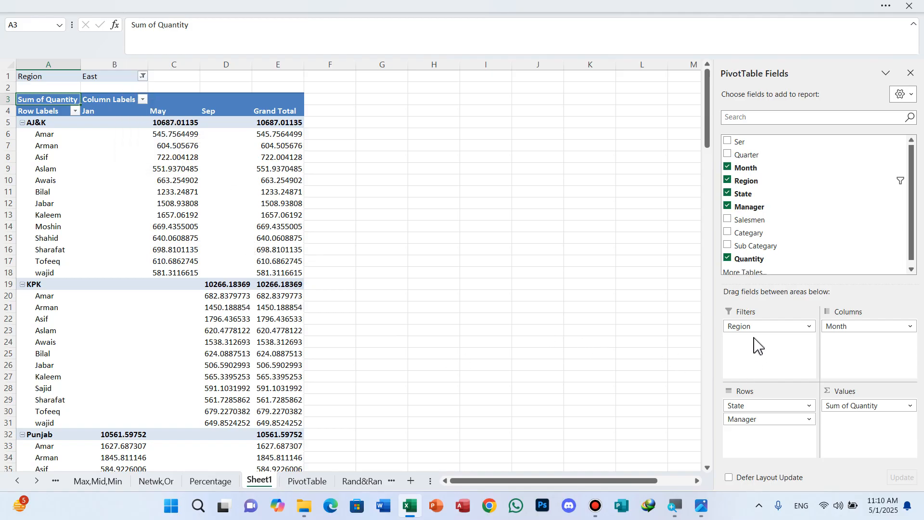
Step: Replace Region with Manager as the PivotTable's report filter and add Salesmen to the rows beneath State
left_click_drag(754, 330, 578, 330)
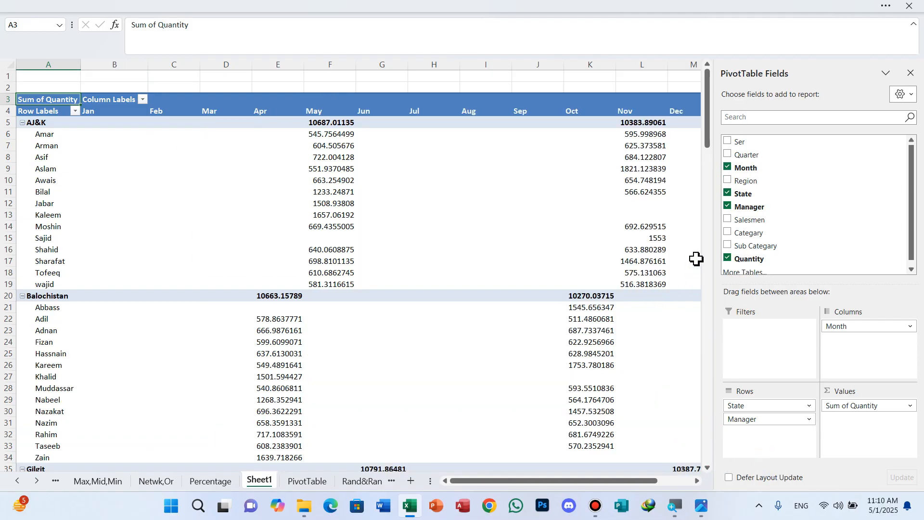
left_click_drag(756, 223, 782, 357)
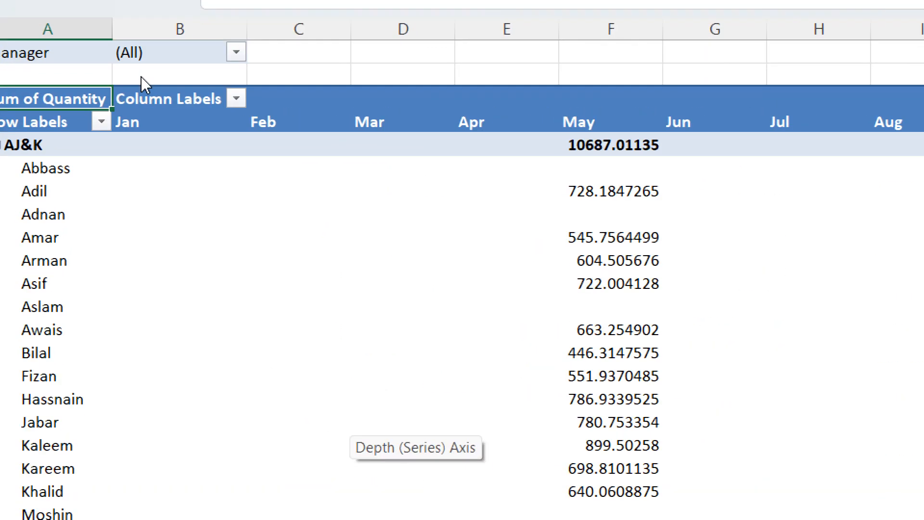
Step: Filter the PivotTable to a single manager with the Manager report filter
left_click(143, 76)
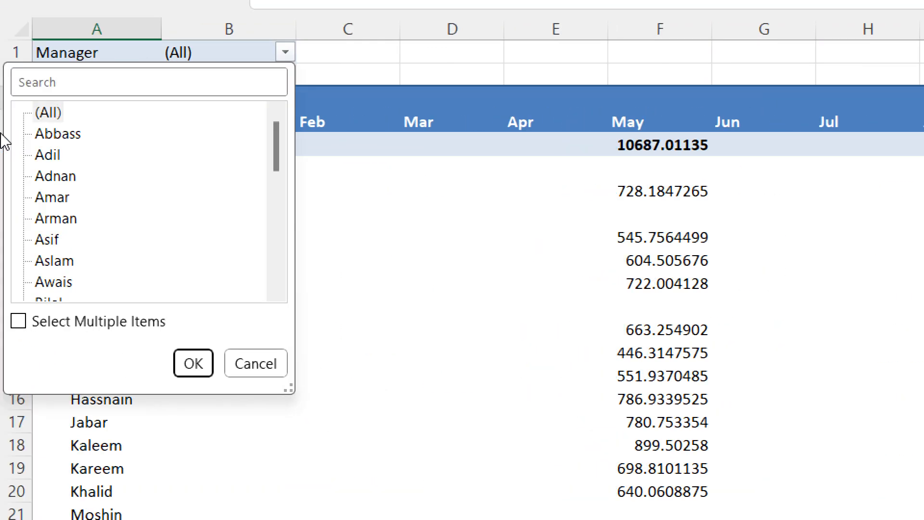
left_click(33, 143)
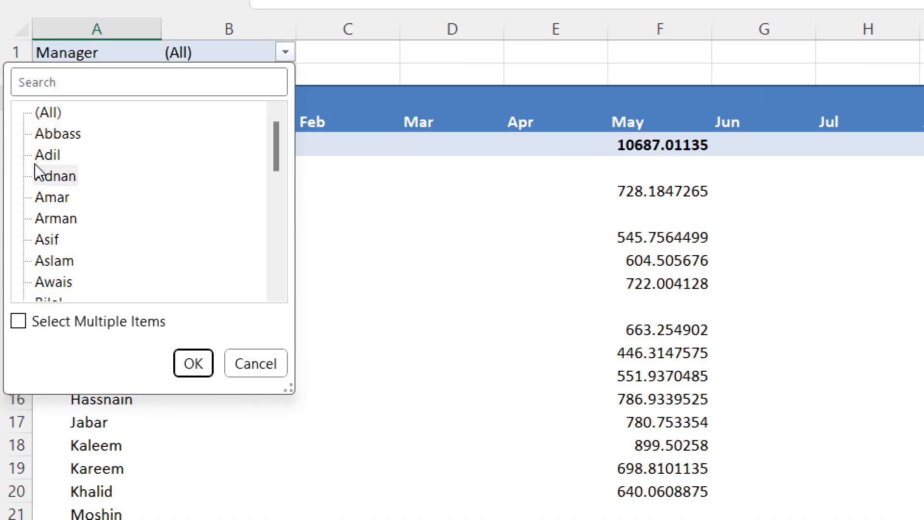
left_click(35, 142)
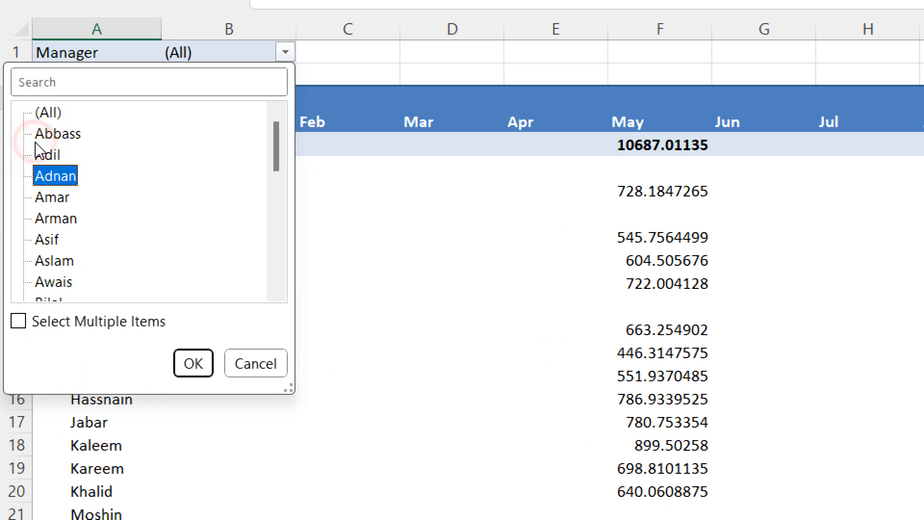
left_click(95, 235)
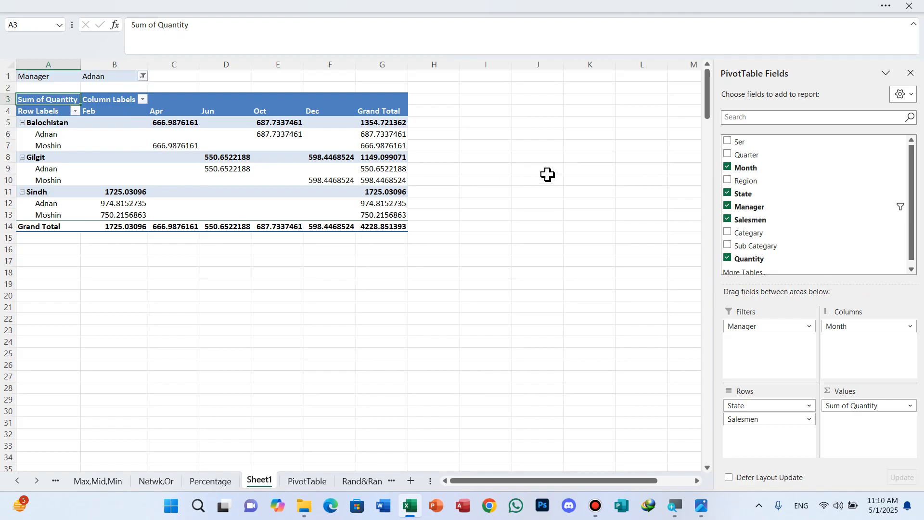
Step: Move Manager from the report filters to the rows beneath Salesmen, and add Categary as the report filter
left_click_drag(745, 329, 766, 460)
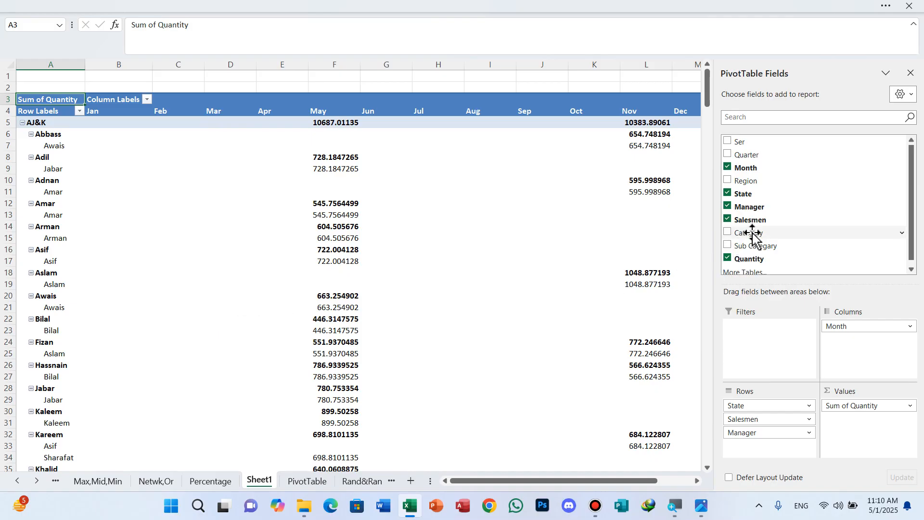
left_click_drag(754, 233, 754, 337)
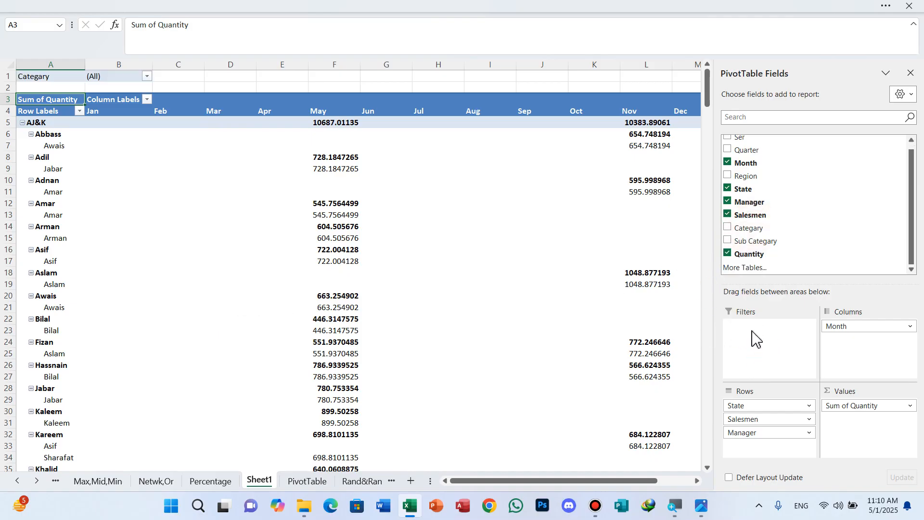
Step: Filter the PivotTable's Categary report filter to Busines
left_click(146, 76)
left_click(42, 117)
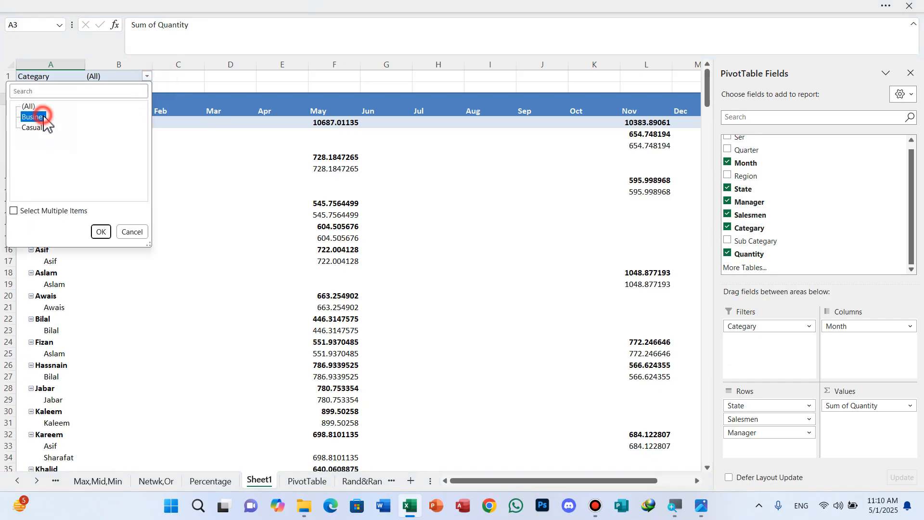
left_click(100, 233)
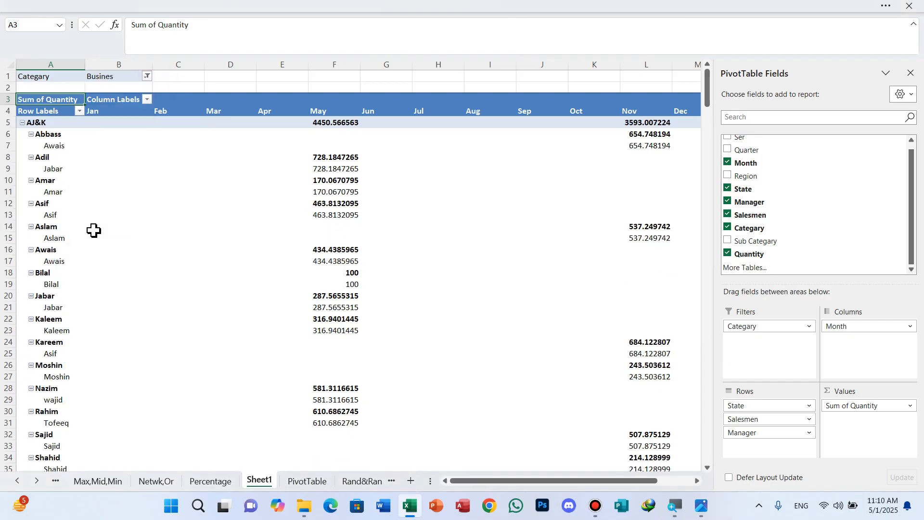
mouse_move(398, 8)
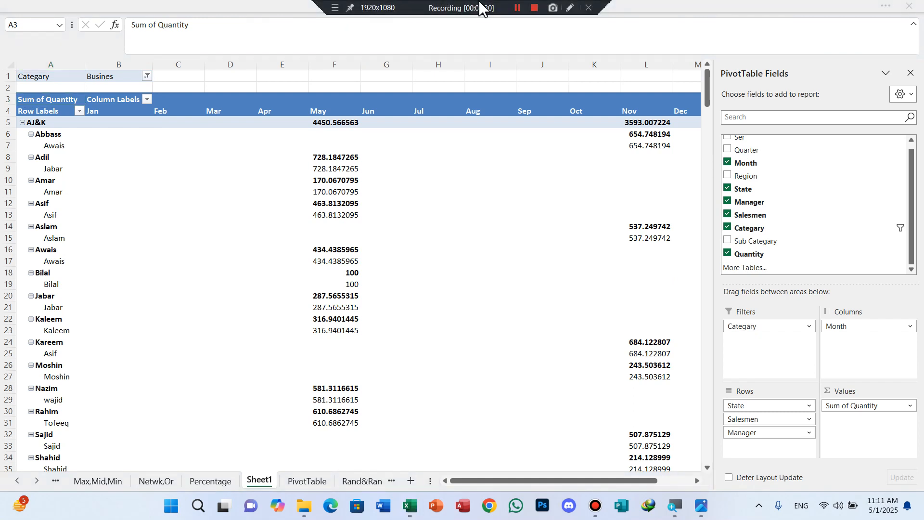
left_click(518, 8)
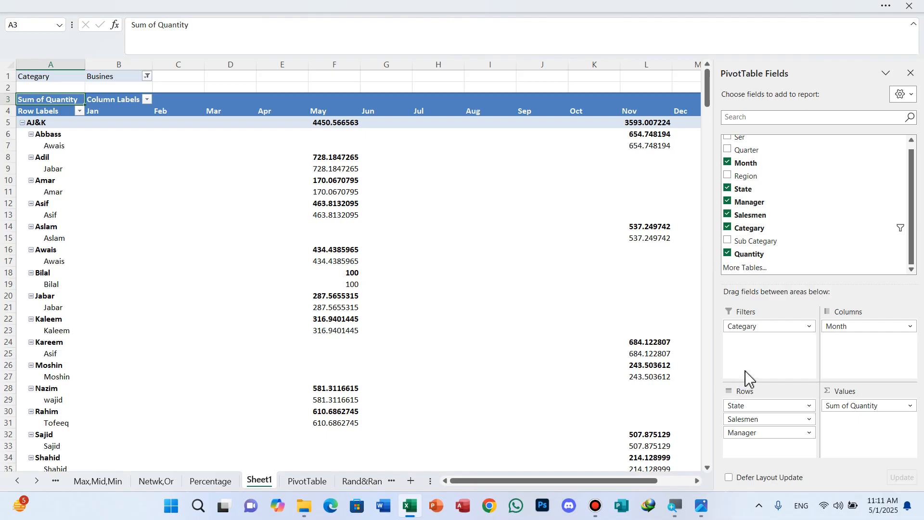
Step: Move Categary from the report filters to the rows beneath Manager and look through the expanded rows
left_click_drag(751, 323, 751, 446)
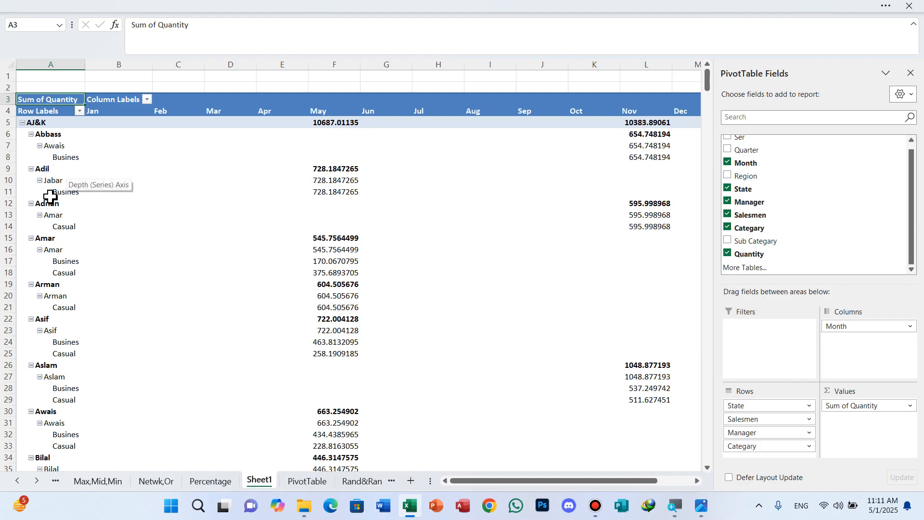
scroll(61, 241, "down", 10)
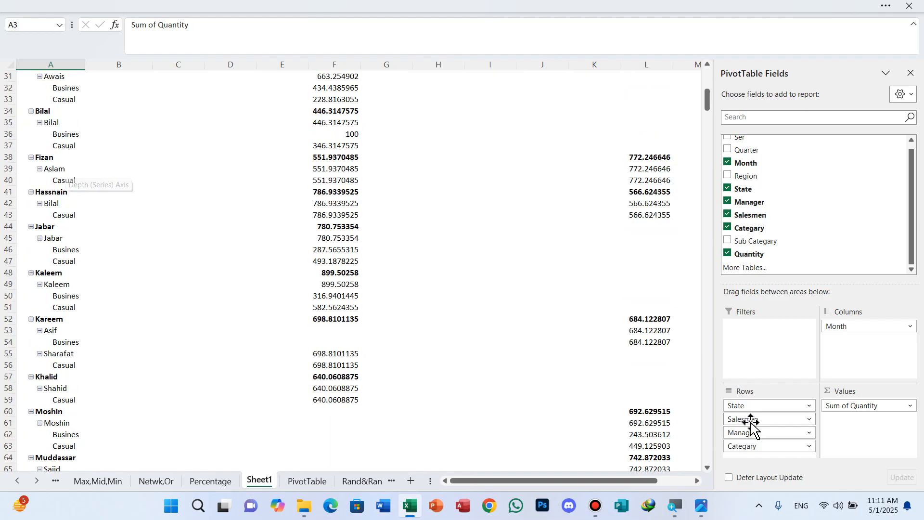
Step: Empty the PivotTable by removing State, Salesmen, Manager and Categary from the rows, Quantity from the values and Month from the columns
left_click_drag(746, 407, 613, 392)
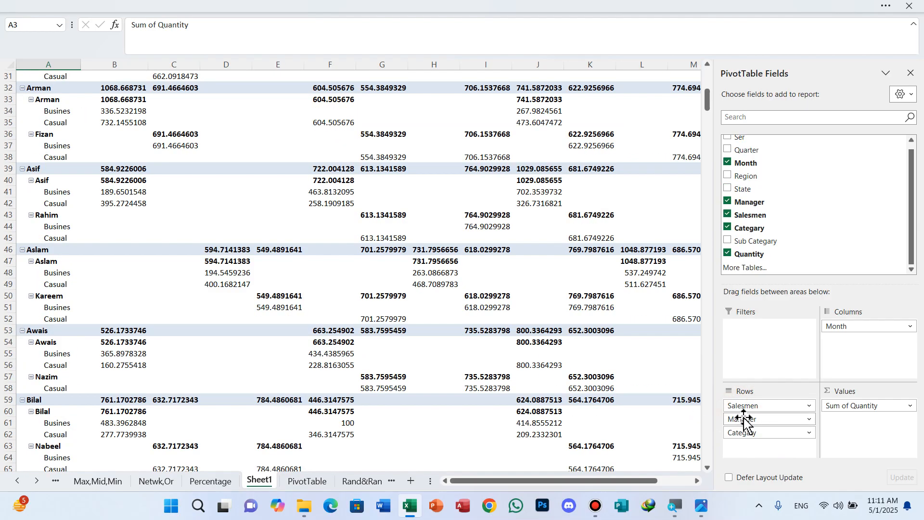
left_click_drag(739, 406, 519, 388)
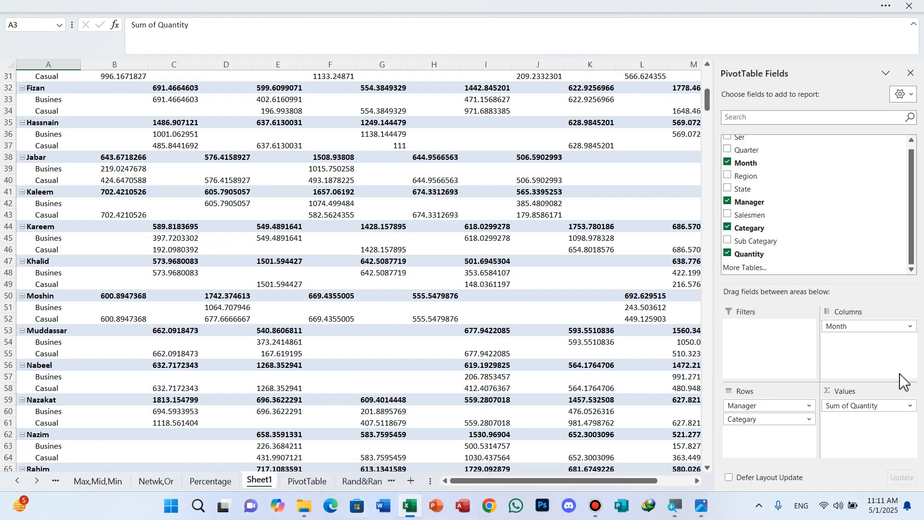
left_click_drag(771, 406, 645, 424)
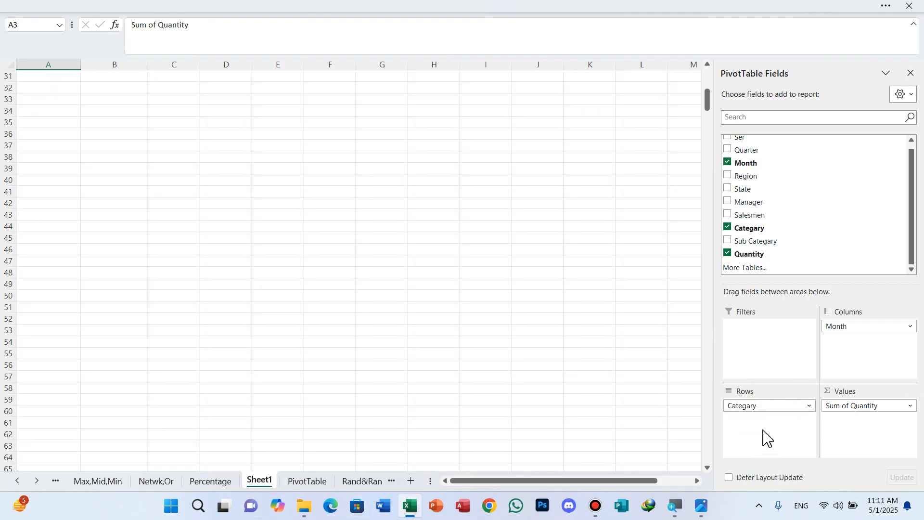
left_click_drag(767, 411, 657, 426)
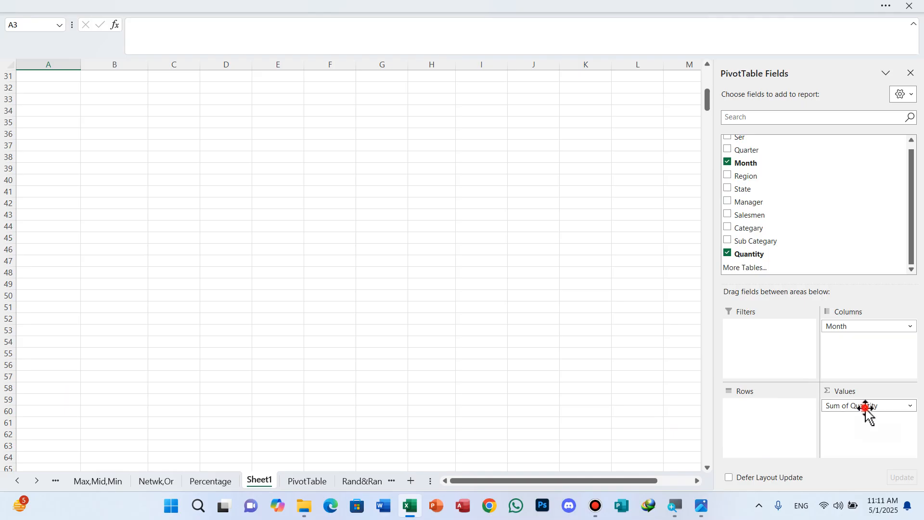
left_click_drag(866, 408, 560, 386)
left_click_drag(868, 326, 597, 357)
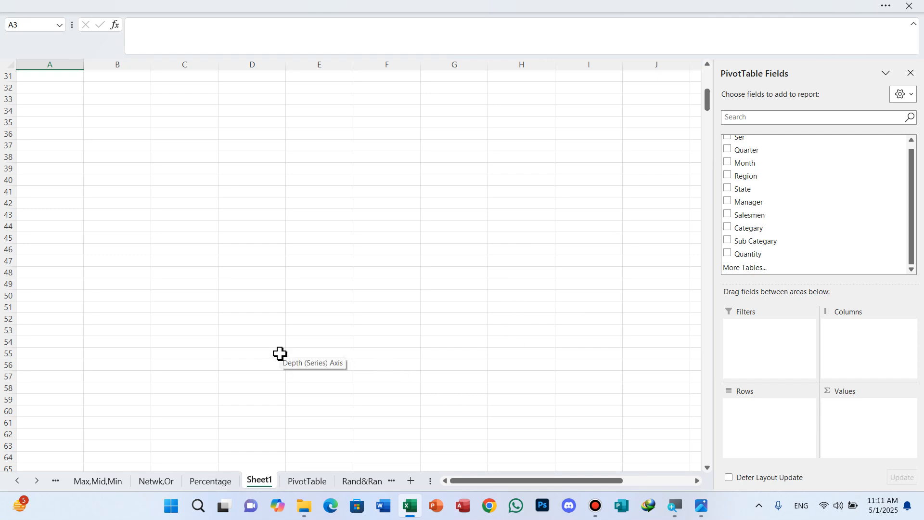
Step: Open the Rand&Rank worksheet
left_click(36, 482)
left_click(35, 484)
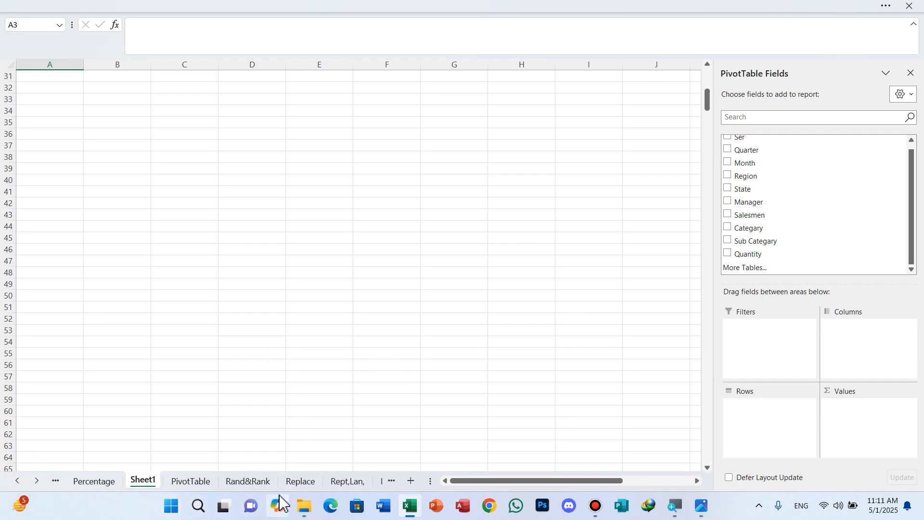
left_click(248, 481)
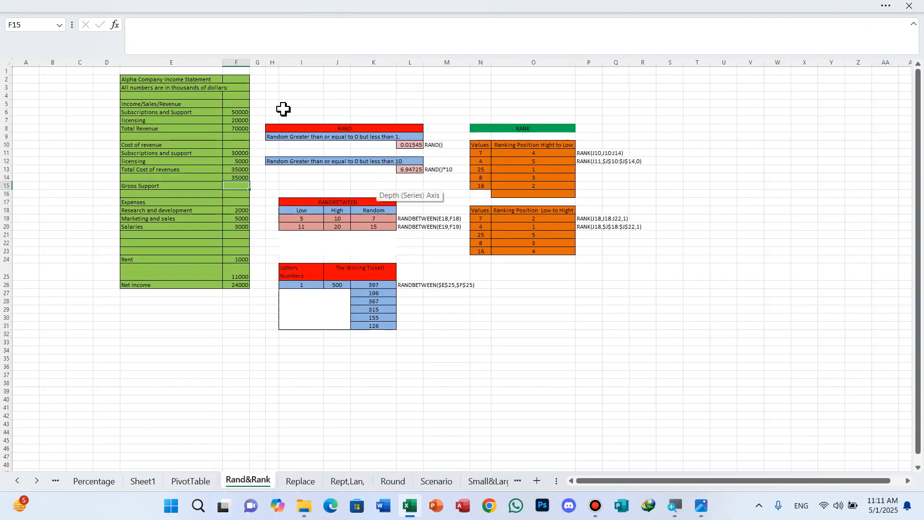
left_click_drag(277, 104, 401, 317)
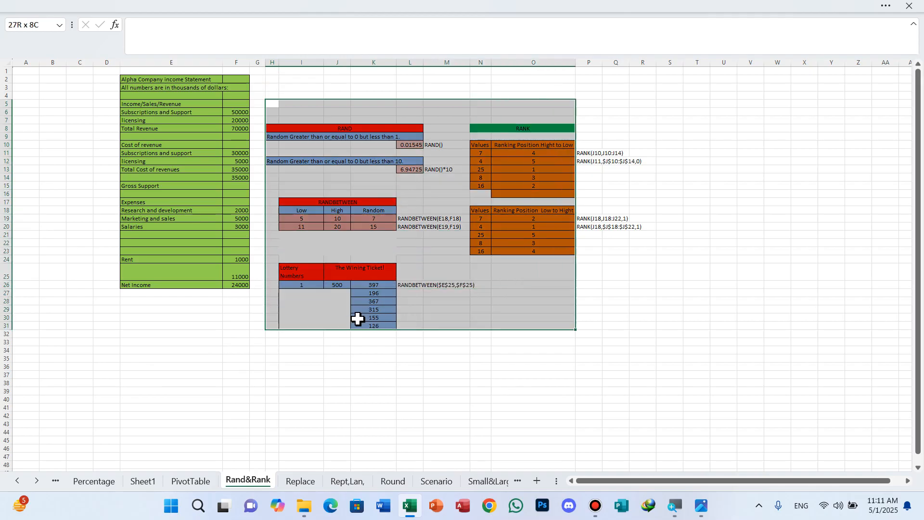
left_click(225, 344)
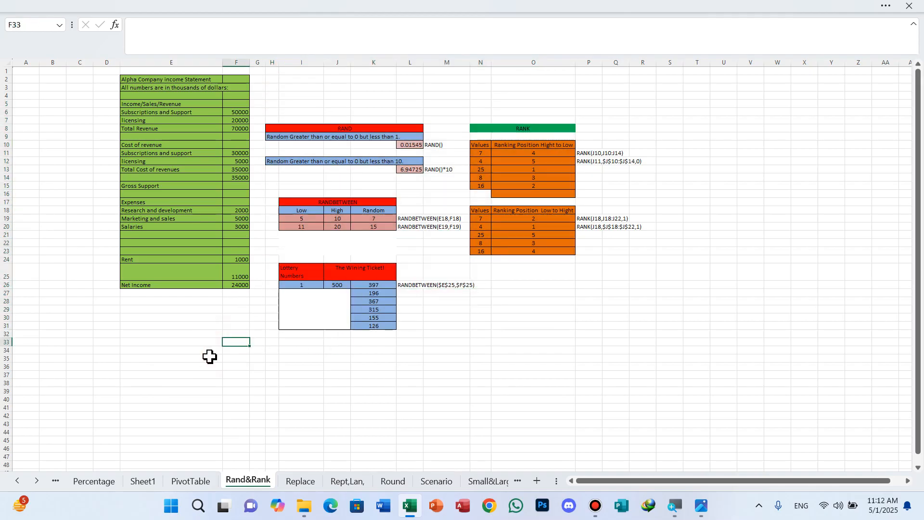
Step: Delete the four empty columns in front of the Alpha Company income statement so that it starts in column A
left_click(103, 59)
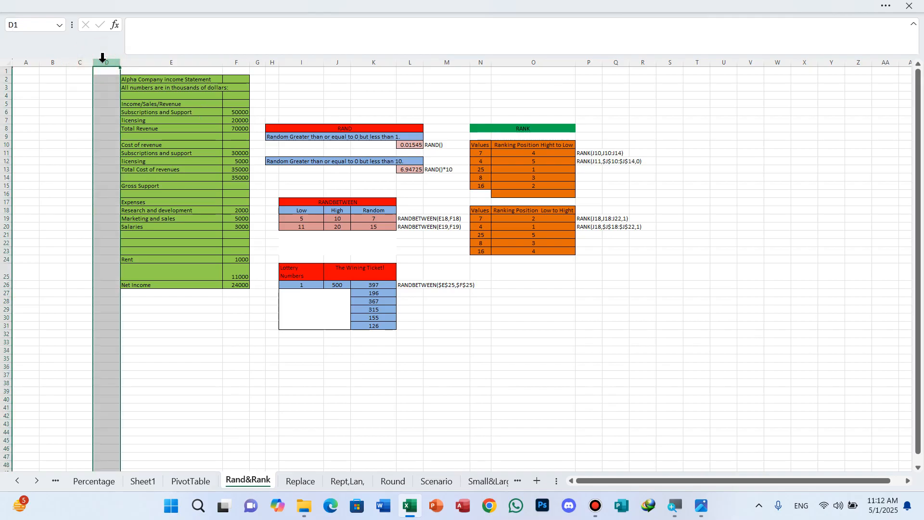
left_click(19, 62)
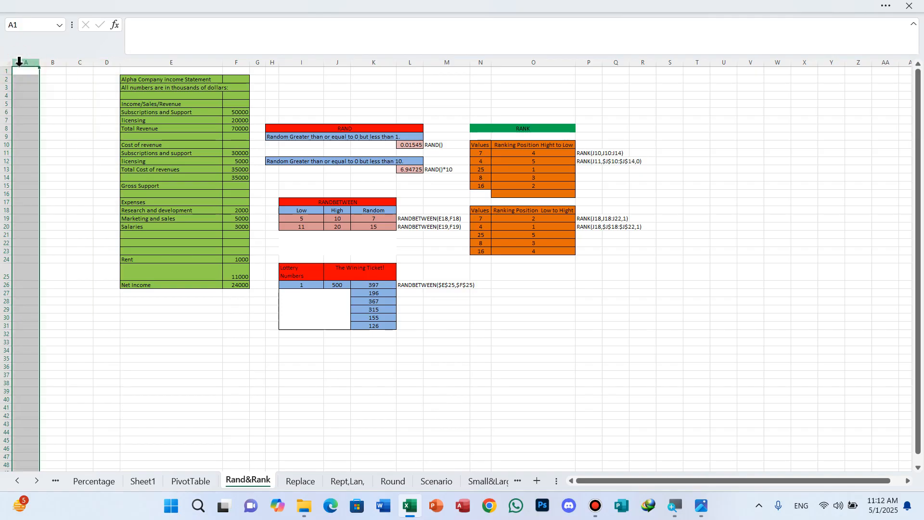
key("ctrl+minus")
key("ctrl+minus")
key("ctrl+minus")
key("ctrl+minus")
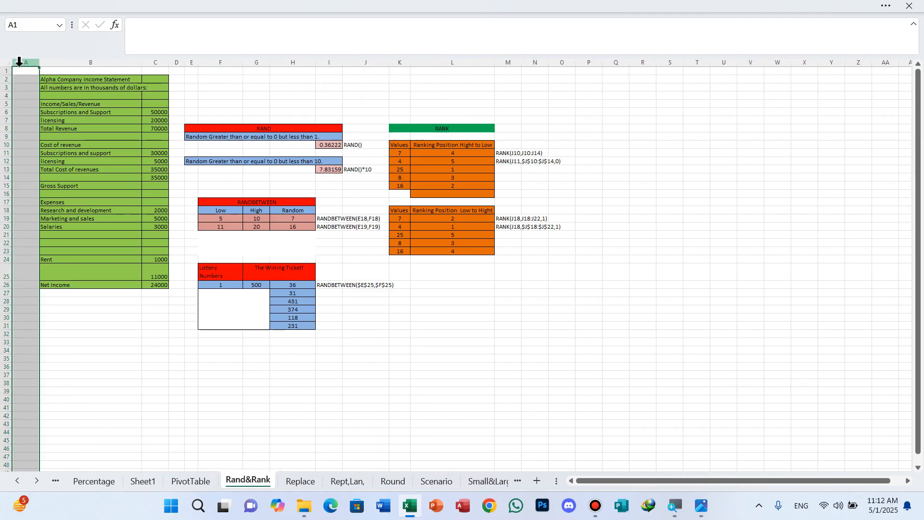
key("ctrl+minus")
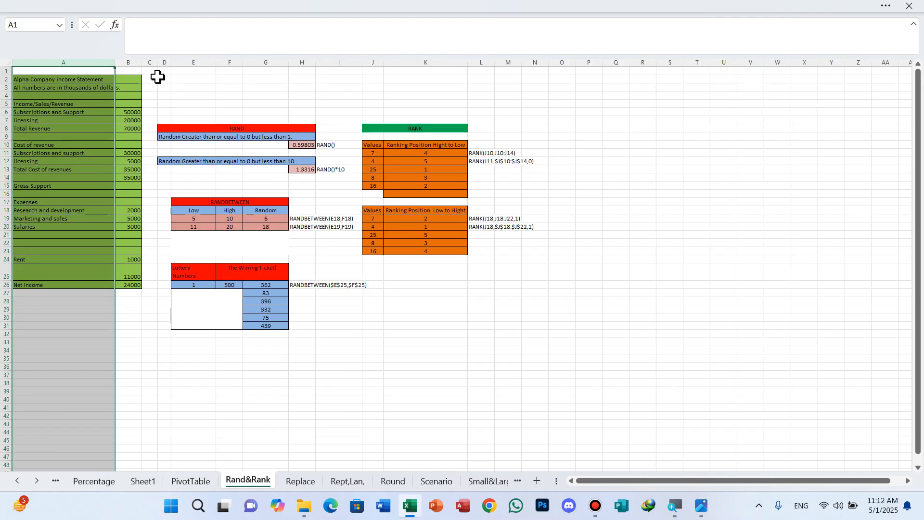
Step: Insert three columns at column C, between the income statement and the RAND tables
left_click(153, 60)
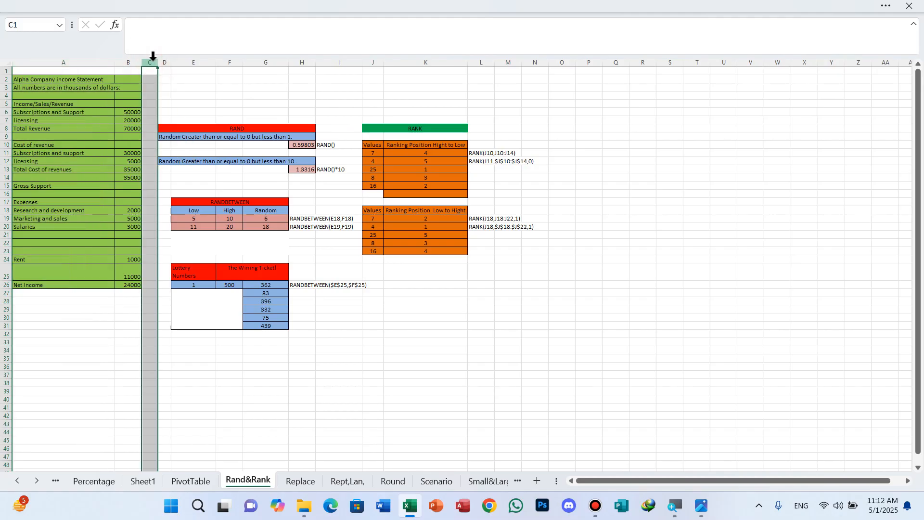
key("ctrl+plus")
key("ctrl+plus")
key("ctrl+plus")
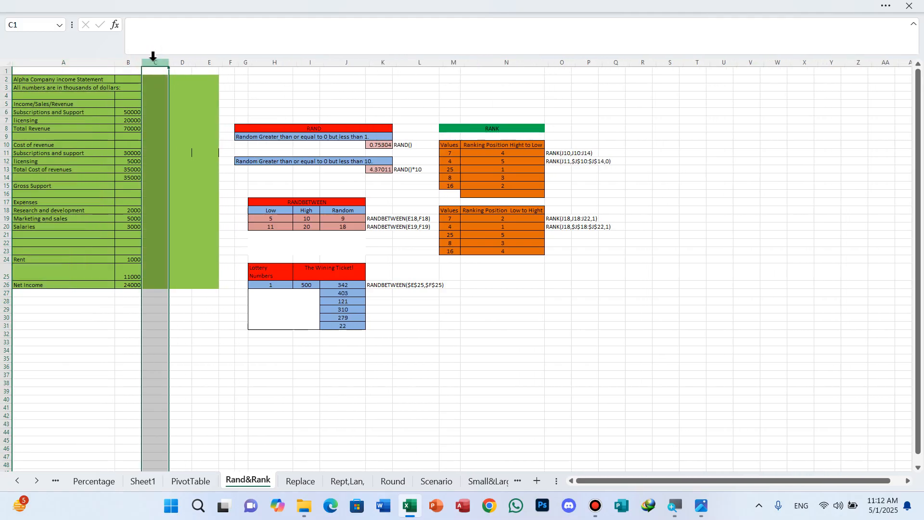
Step: Delete the three green-filled columns starting at column C, between the income statement and the RAND tables
key("ctrl+minus")
key("ctrl+minus")
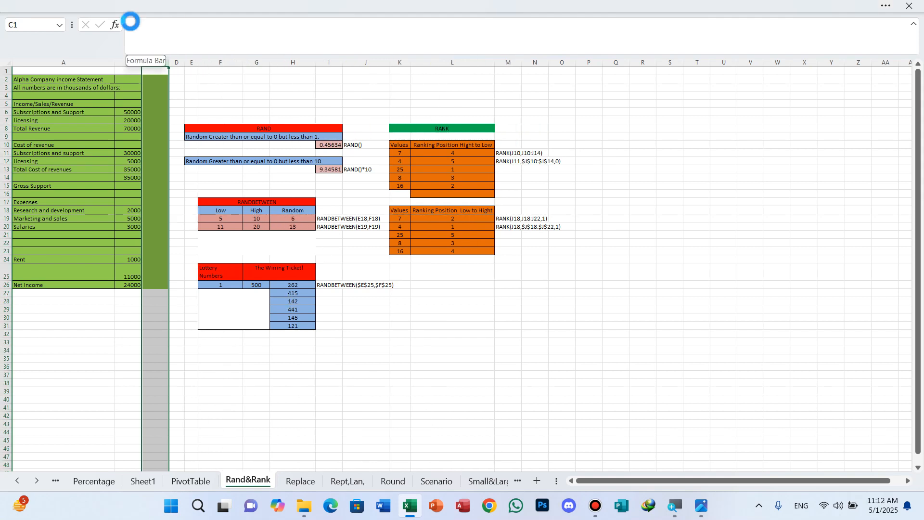
key("ctrl+minus")
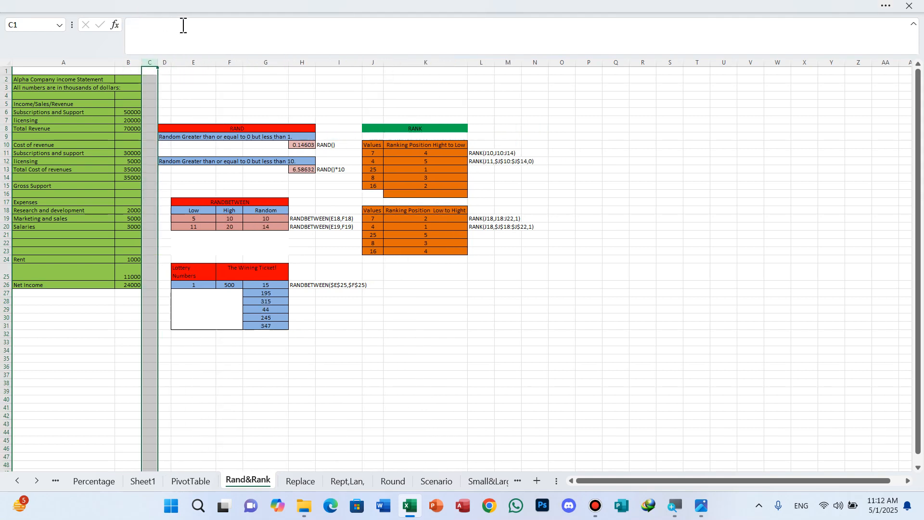
Step: Insert eleven columns at column D to move the RAND and RANK tables away from the income statement
left_click(165, 58)
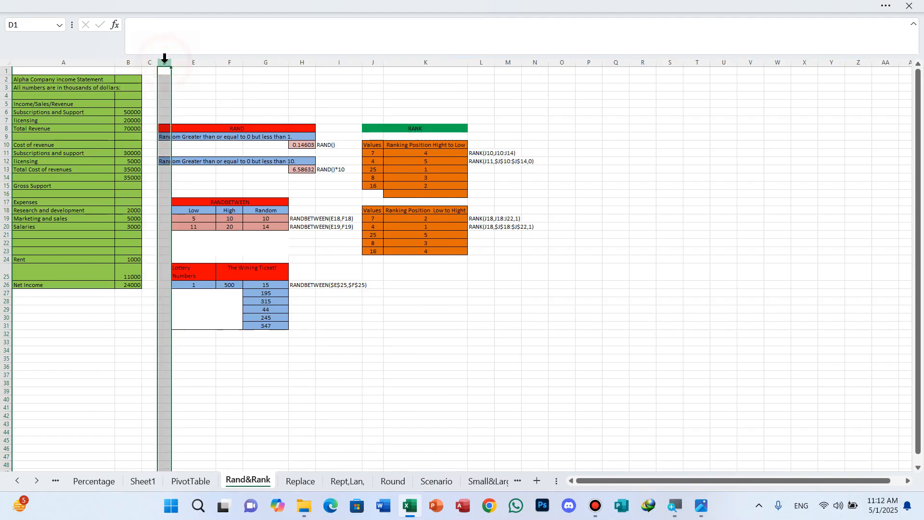
key("ctrl+shift+plus")
key("ctrl+shift+plus")
key("ctrl+shift+plus")
key("ctrl+shift+plus")
key("ctrl+shift+plus")
key("ctrl+shift+plus")
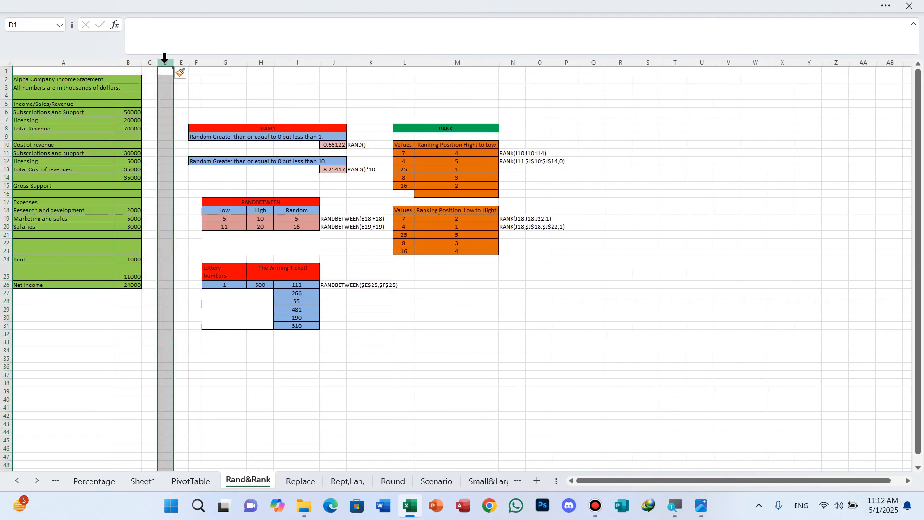
key("ctrl+shift+plus")
key("ctrl+shift+plus")
key("ctrl+shift+plus")
key("ctrl+shift+plus")
key("ctrl+shift+plus")
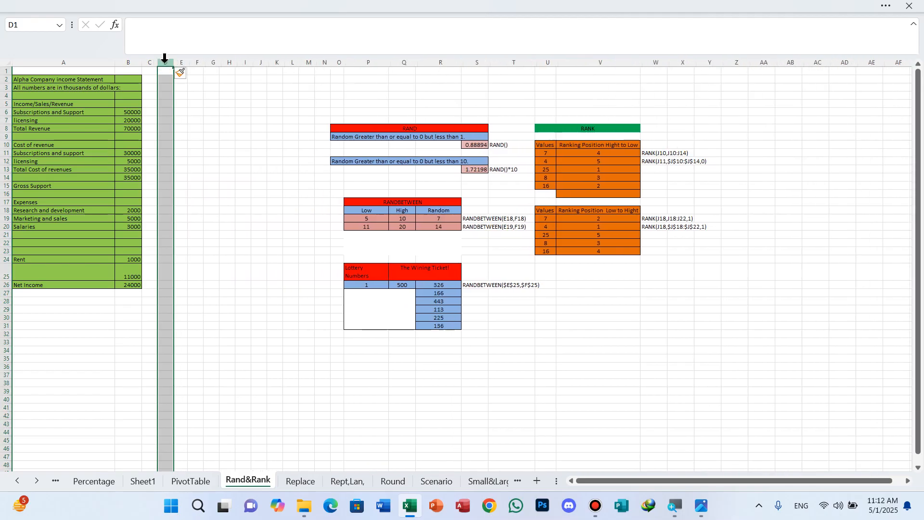
left_click(71, 366)
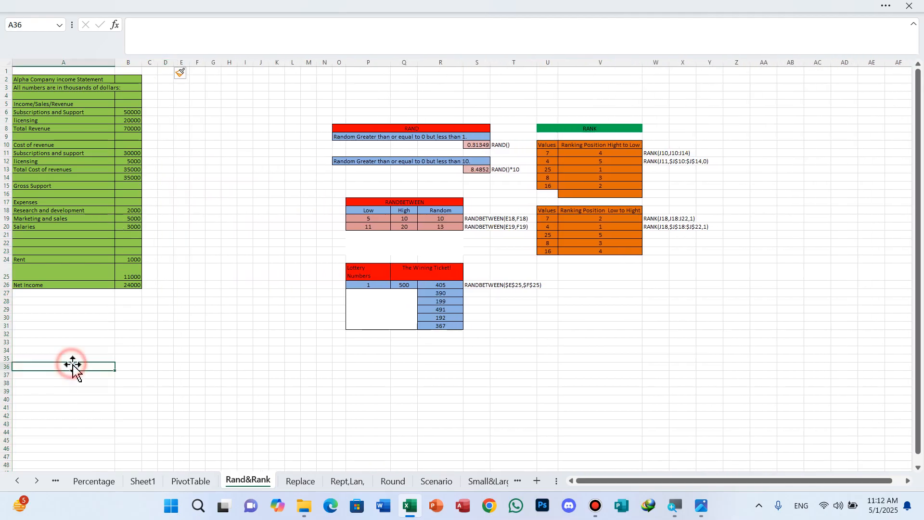
Step: Examine the Alpha Company income statement's revenue, cost of revenue, expenses and net income rows at a readable size
scroll(67, 291, "up", 2, "ctrl")
scroll(67, 290, "up", 3, "ctrl")
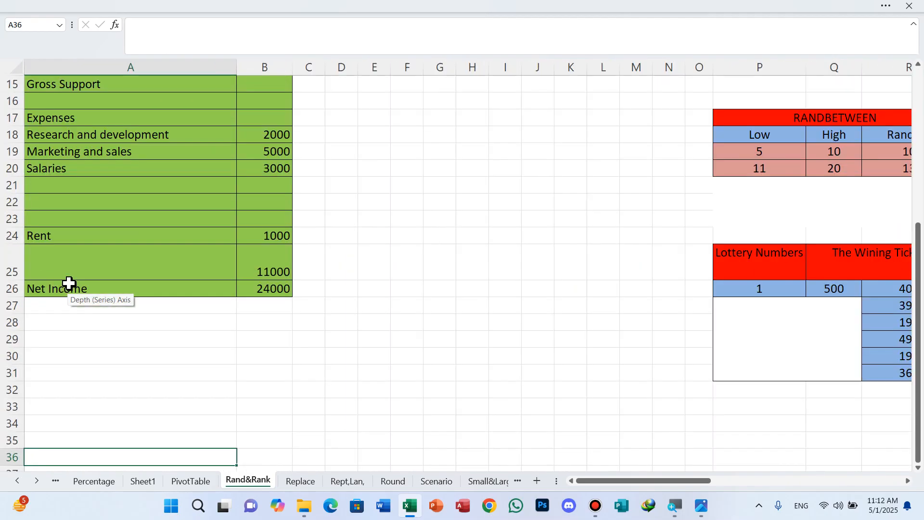
scroll(68, 283, "up", 5)
scroll(68, 280, "up", 4, "ctrl")
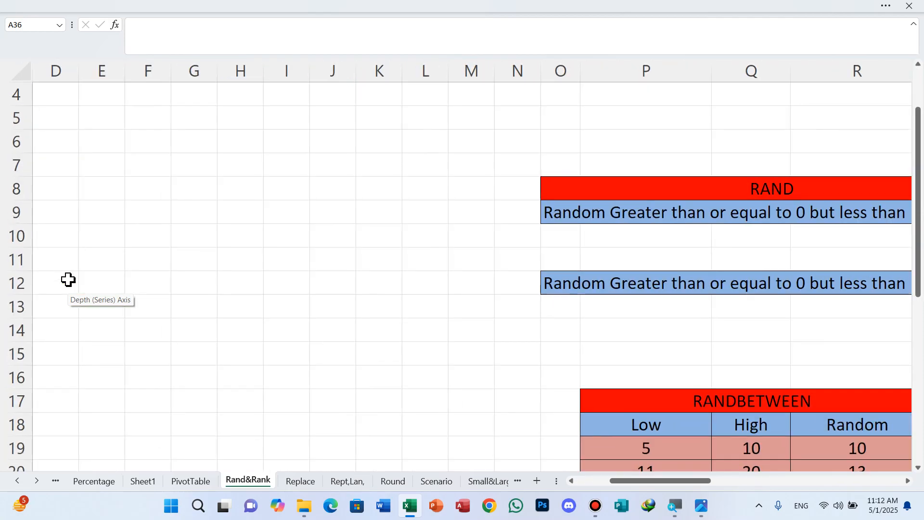
scroll(69, 276, "down", 3, "ctrl")
scroll(68, 276, "down", 1, "ctrl")
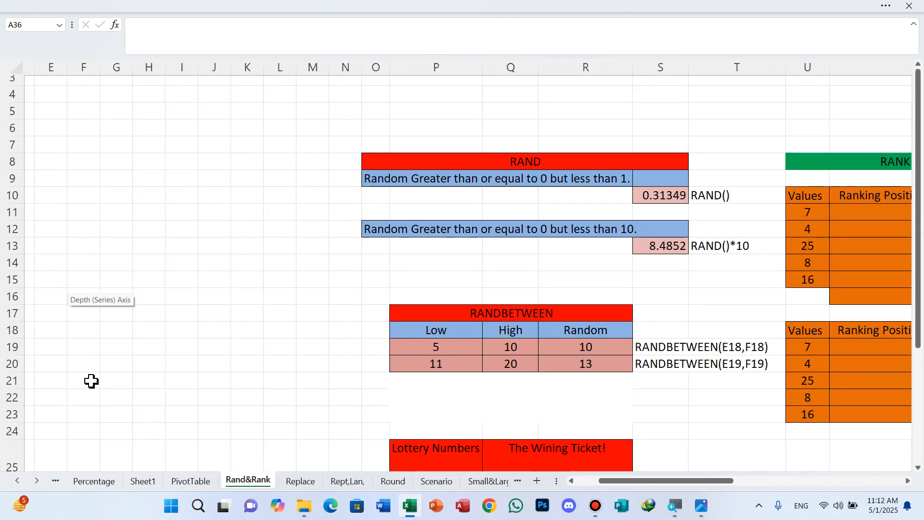
left_click_drag(656, 481, 634, 481)
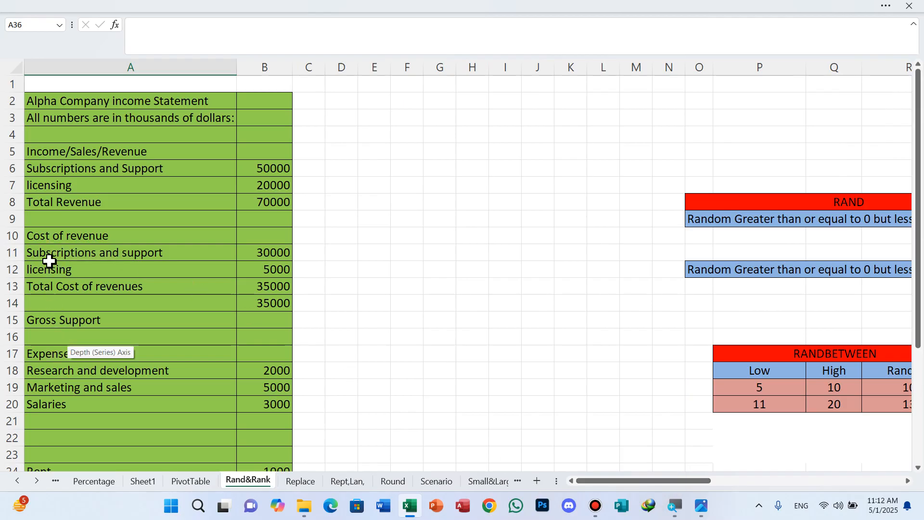
scroll(49, 262, "down", 1, "ctrl")
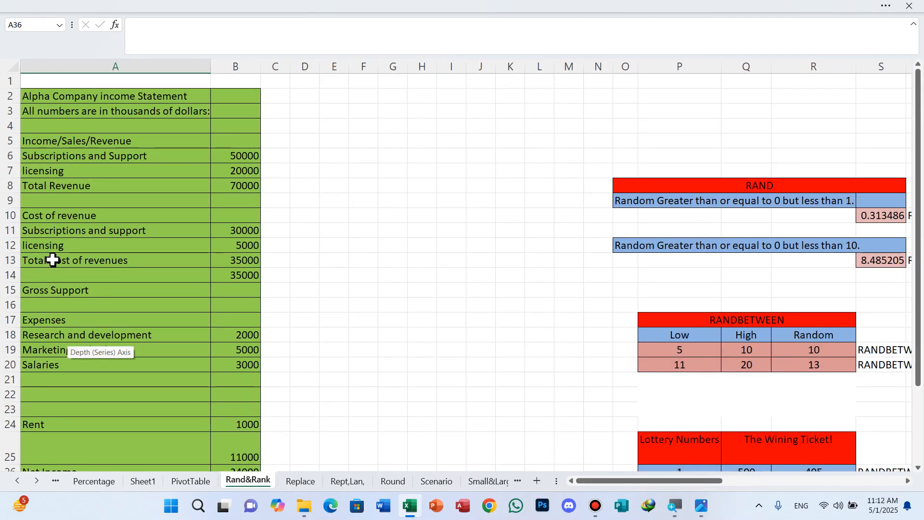
scroll(53, 260, "down", 1)
scroll(53, 260, "up", 1)
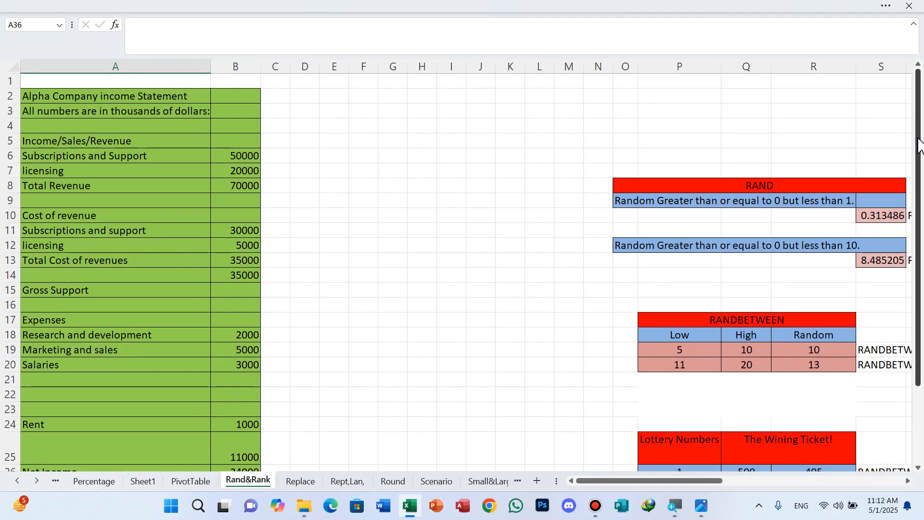
left_click_drag(918, 140, 922, 157)
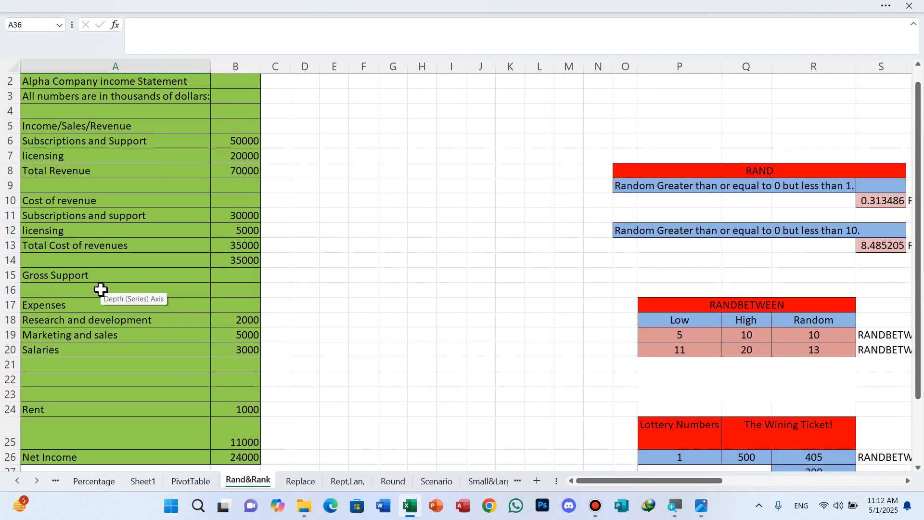
scroll(124, 388, "down", 1)
scroll(136, 378, "up", 1)
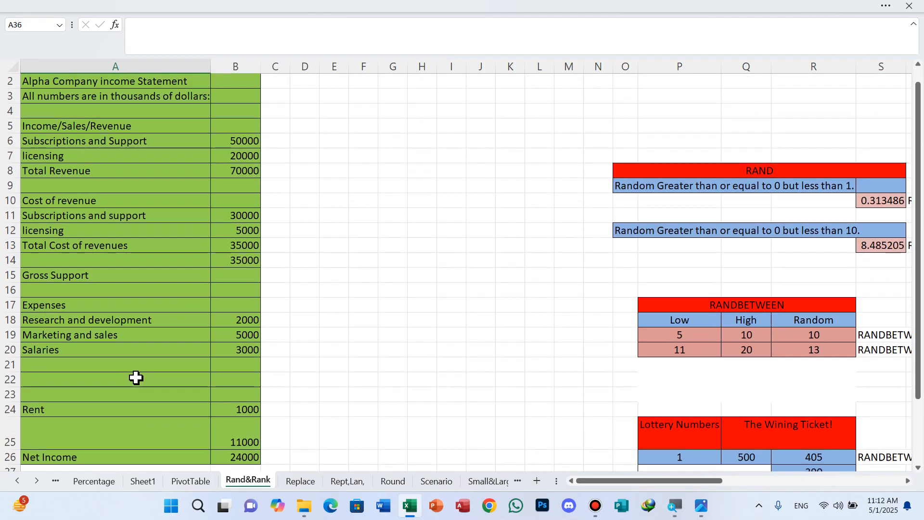
scroll(136, 365, "down", 1)
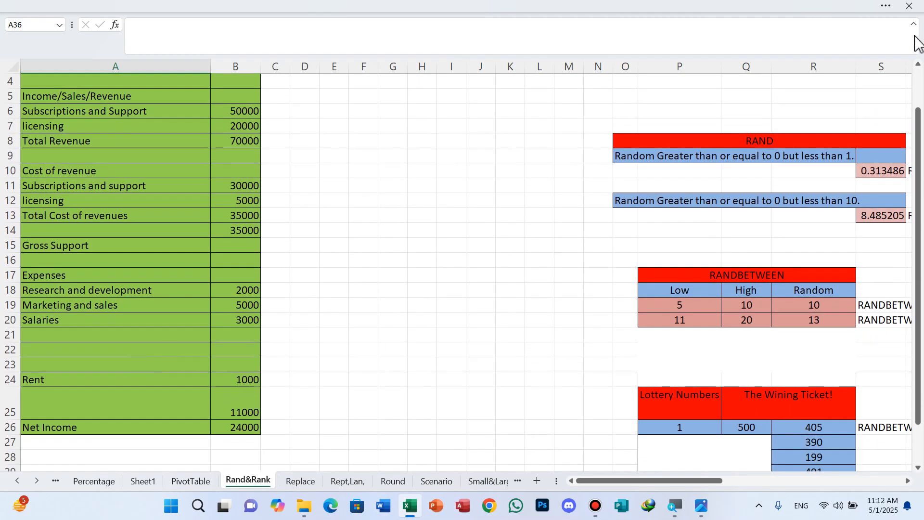
left_click_drag(921, 123, 922, 108)
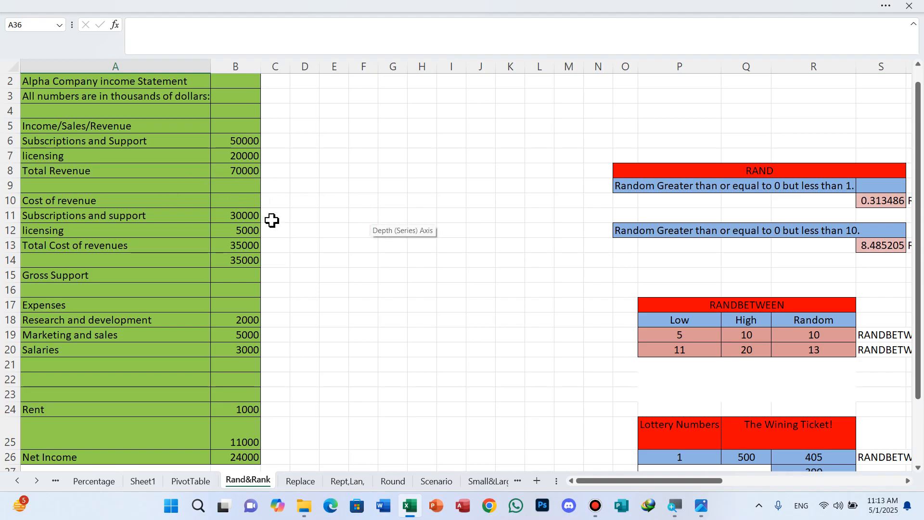
Step: Clear B14 and re-enter the formula =B8-B13 to subtract Total Cost of revenues from Total Revenue
left_click(239, 262)
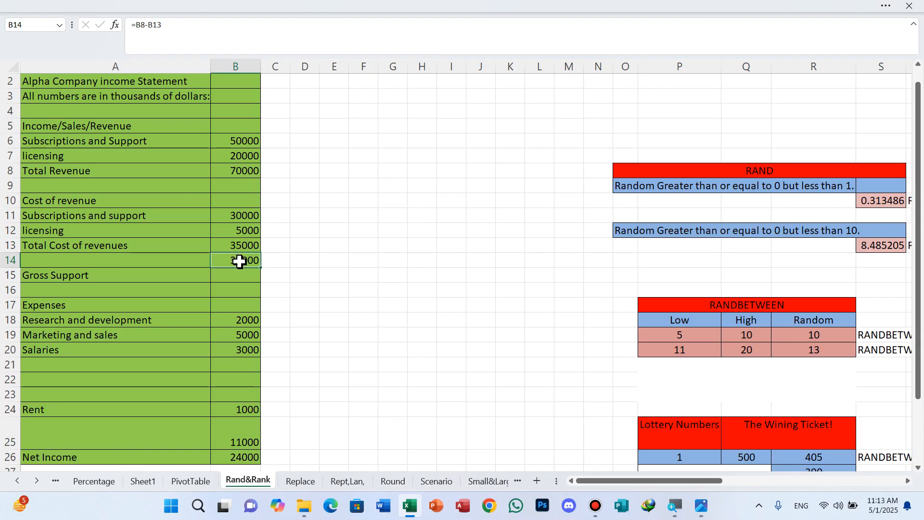
key("Delete")
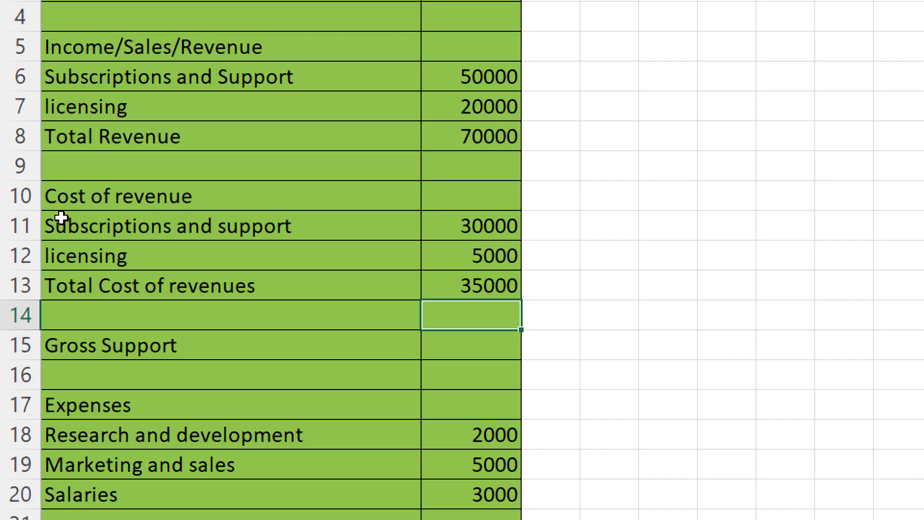
type("=")
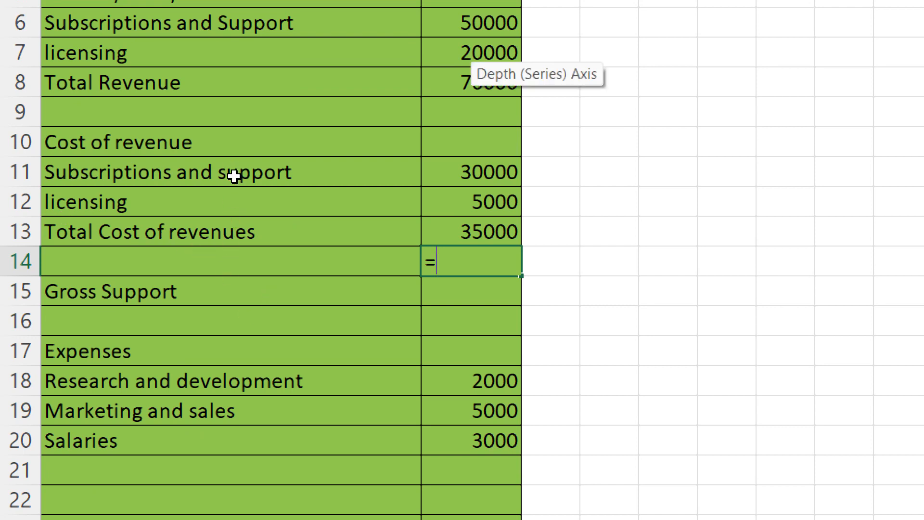
key("Up")
key("Up")
key("Up")
key("Up")
key("Up")
key("Up")
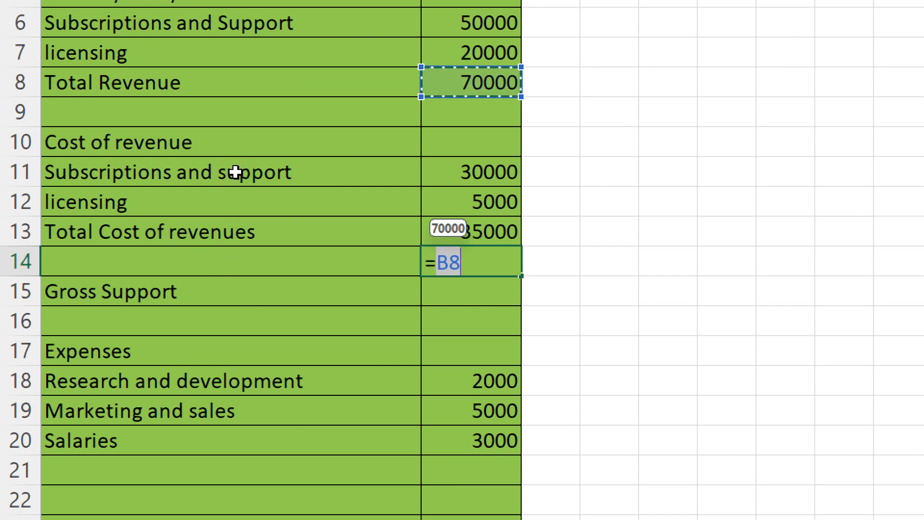
type("-")
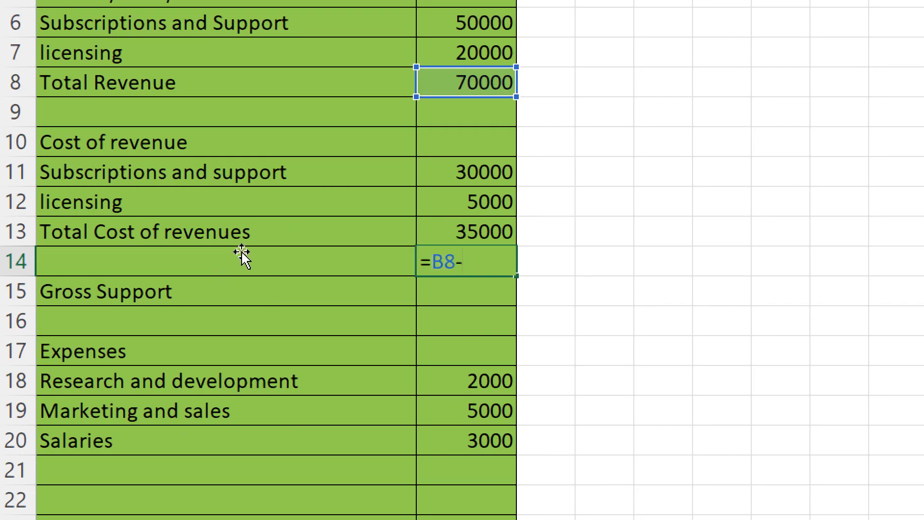
key("Up")
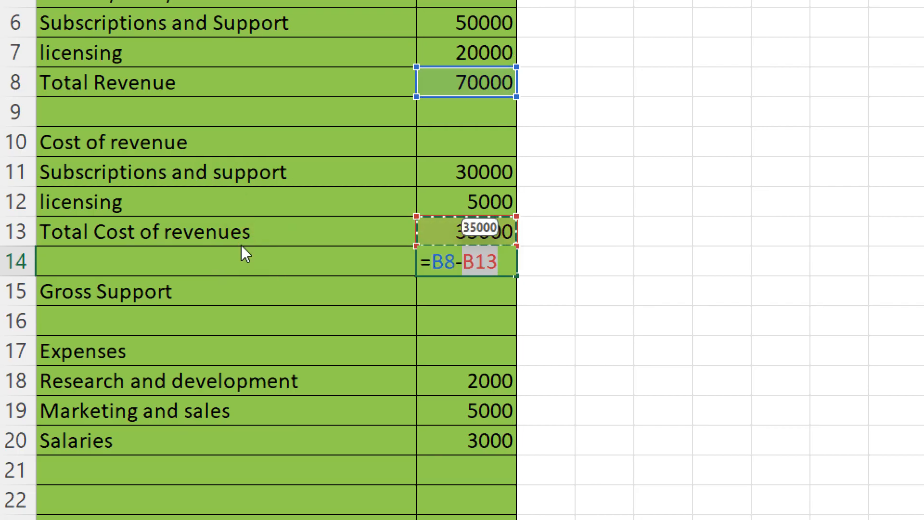
key("Return")
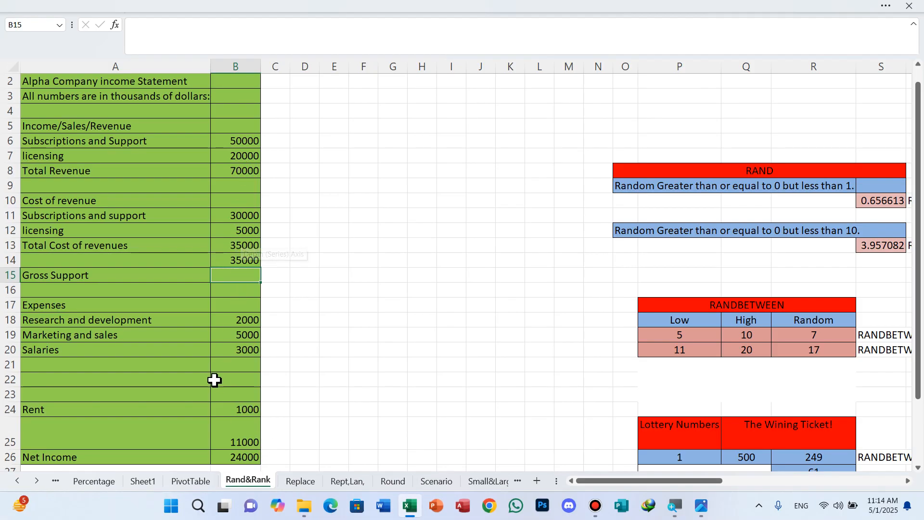
Step: Clear the expenses total in B25 and re-enter it as =SUM(B18:B24)
scroll(214, 381, "down", 1)
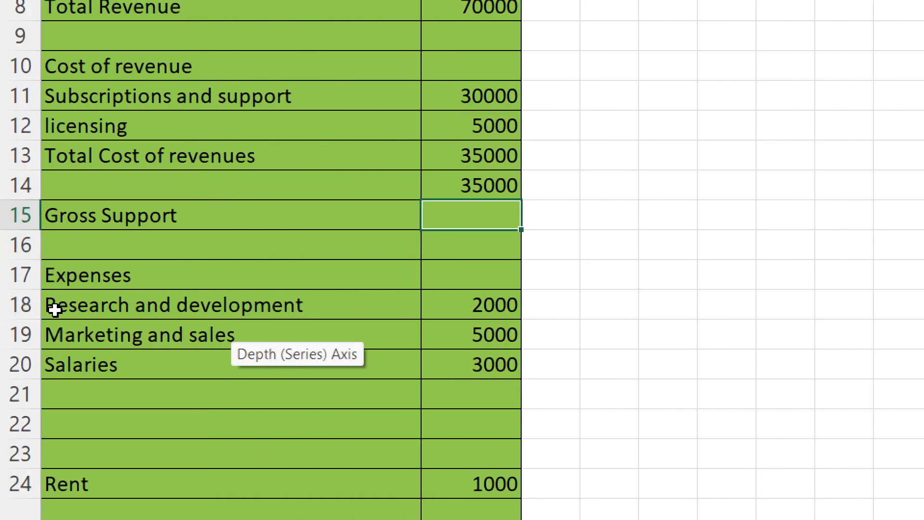
scroll(55, 310, "down", 2)
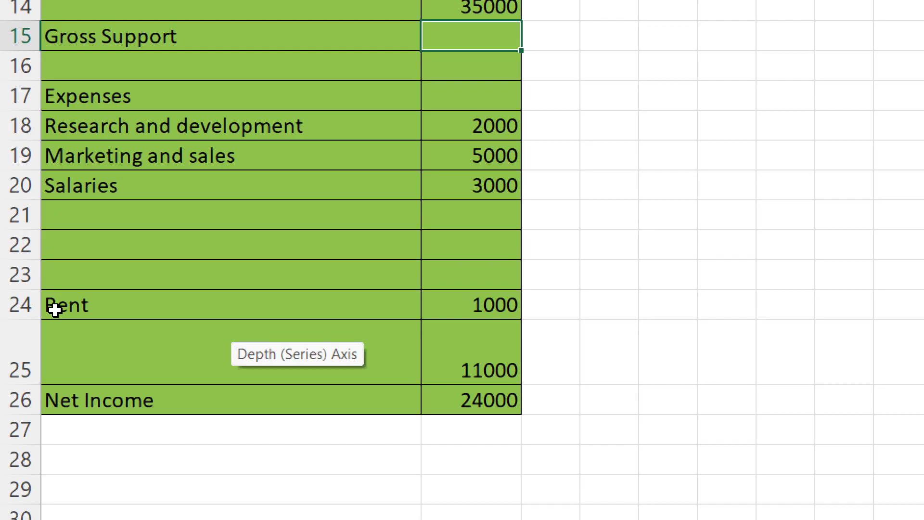
left_click(229, 304)
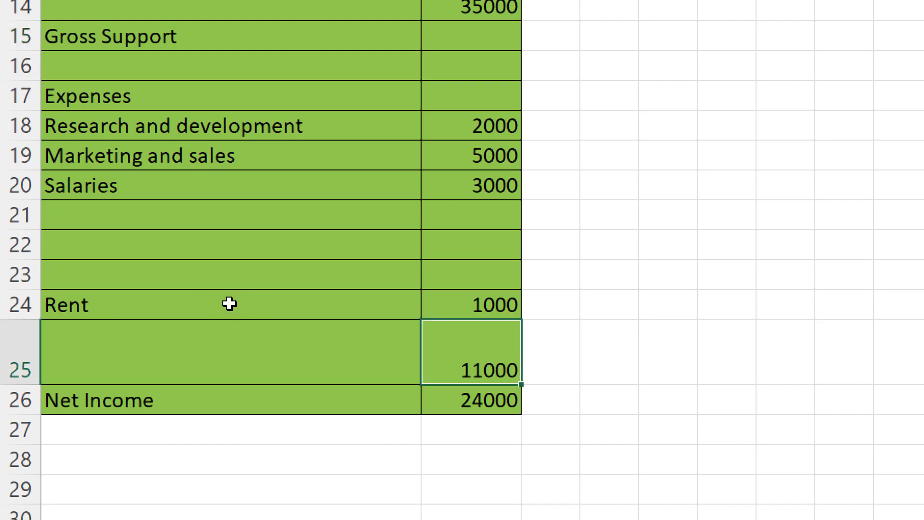
key("Delete")
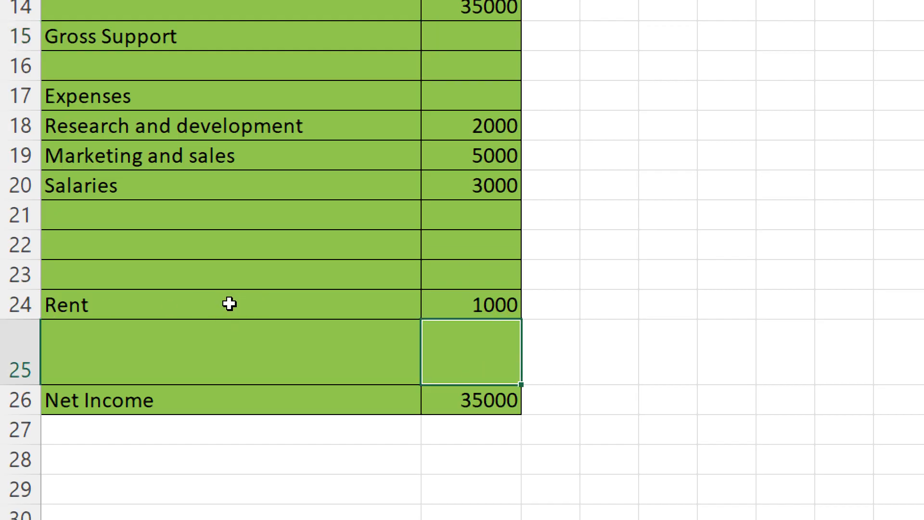
type("=")
scroll(231, 304, "down", 1)
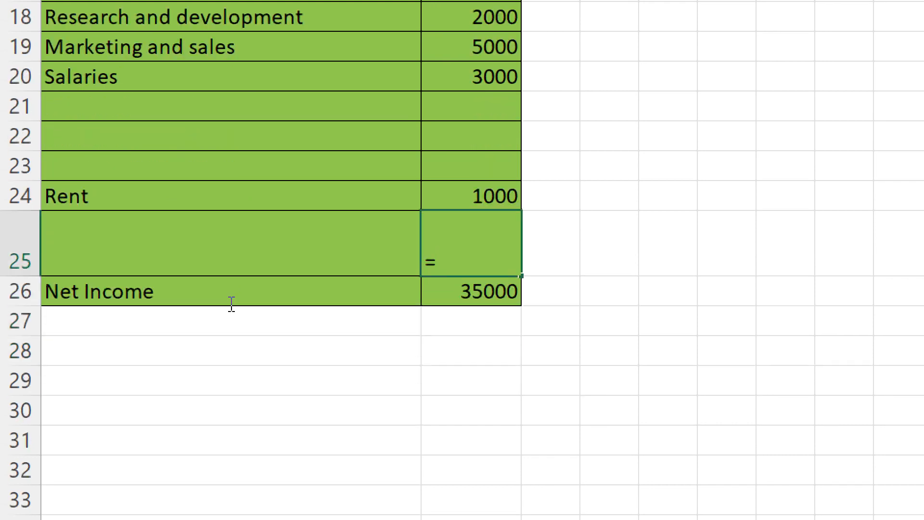
type("sum")
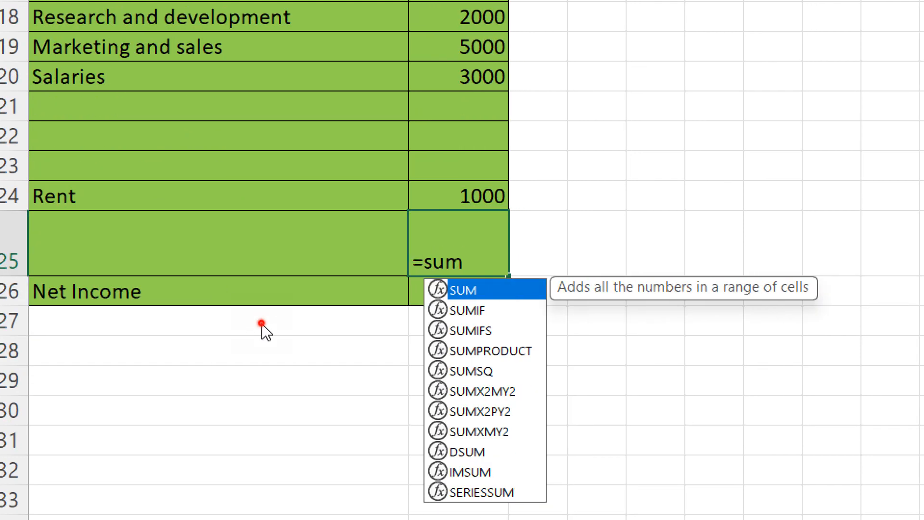
key("Tab")
scroll(242, 259, "up", 2)
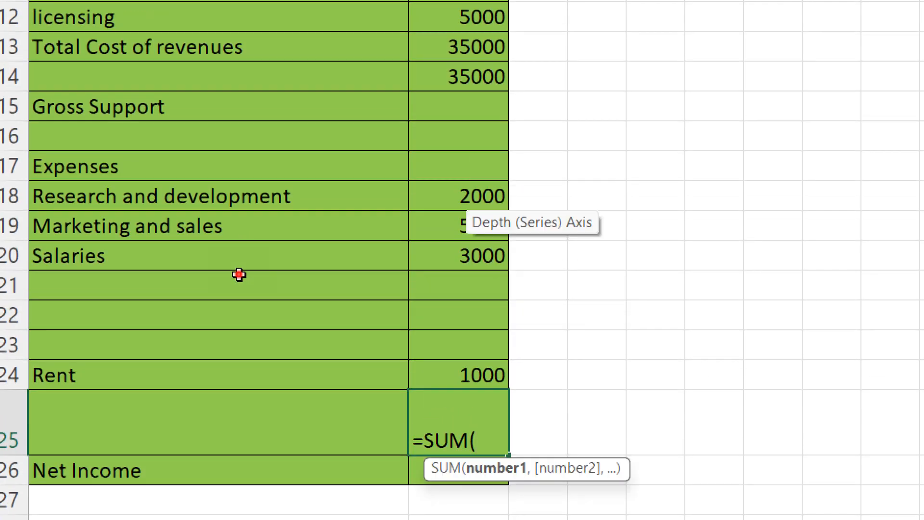
left_click_drag(459, 196, 469, 375)
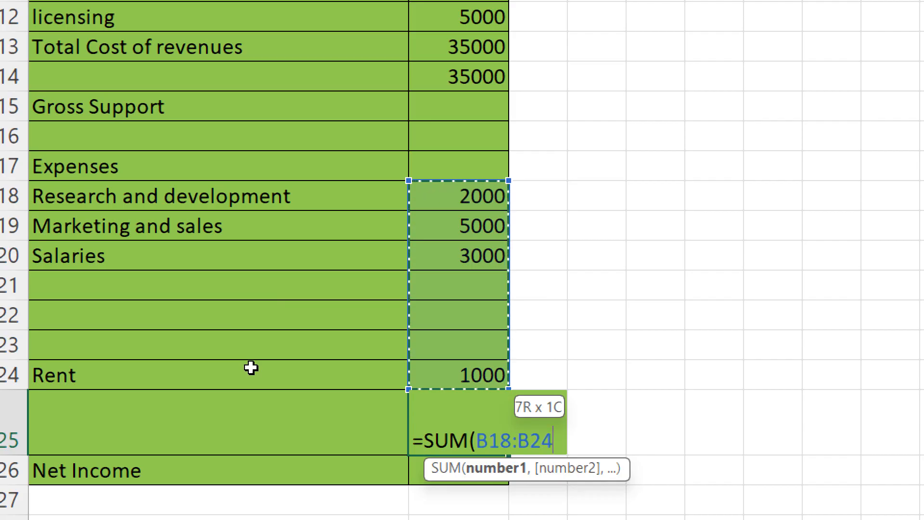
type(")")
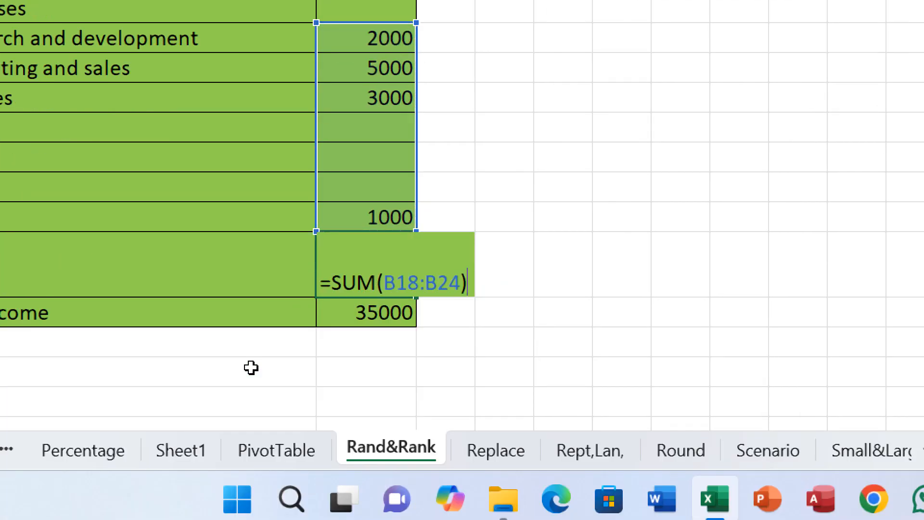
key("Return")
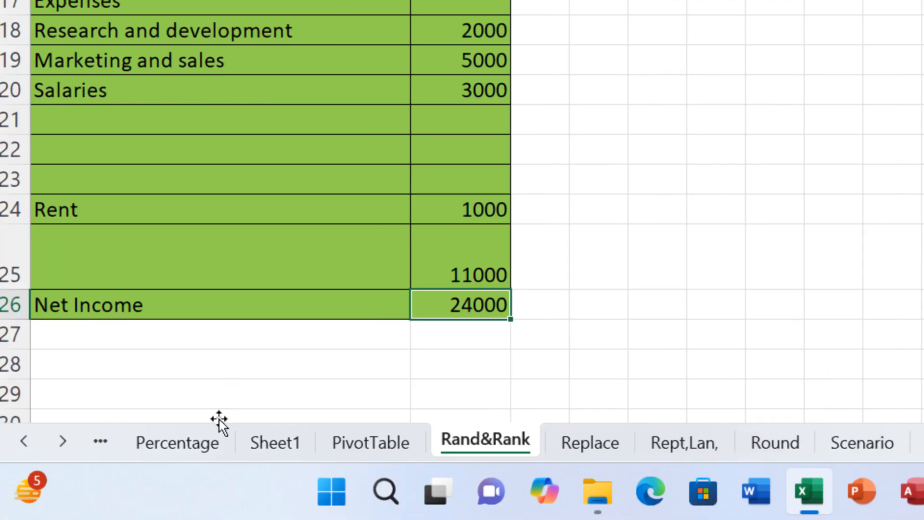
Step: Clear the Net Income cell B26 and re-enter it as =B14-B25 to subtract the expenses total from the gross amount
key("Delete")
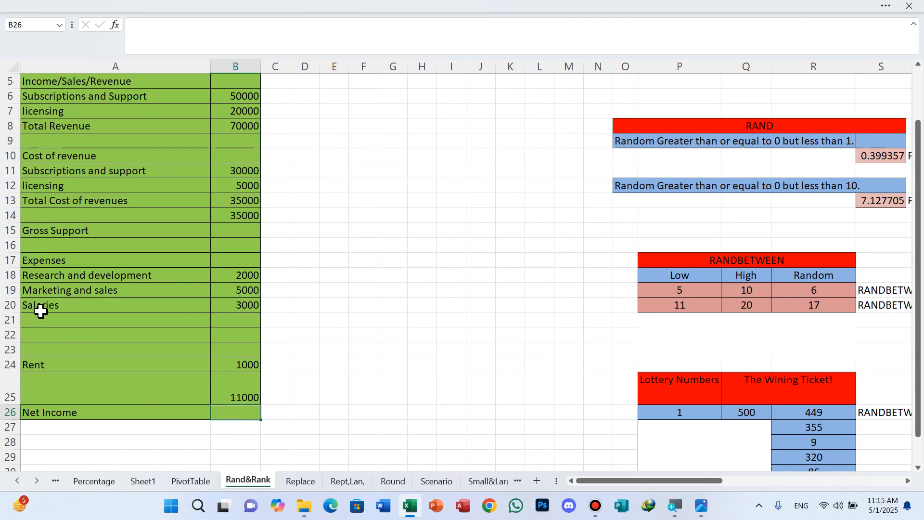
left_click(235, 216)
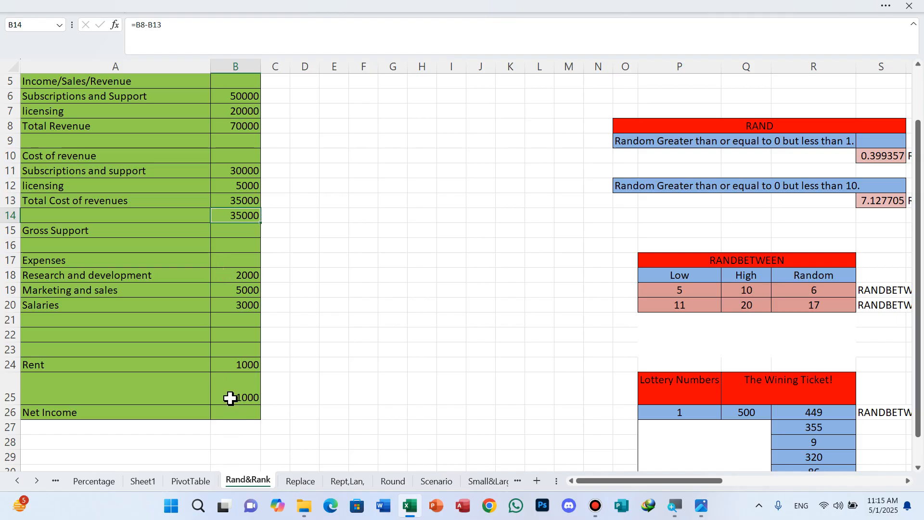
left_click(228, 413)
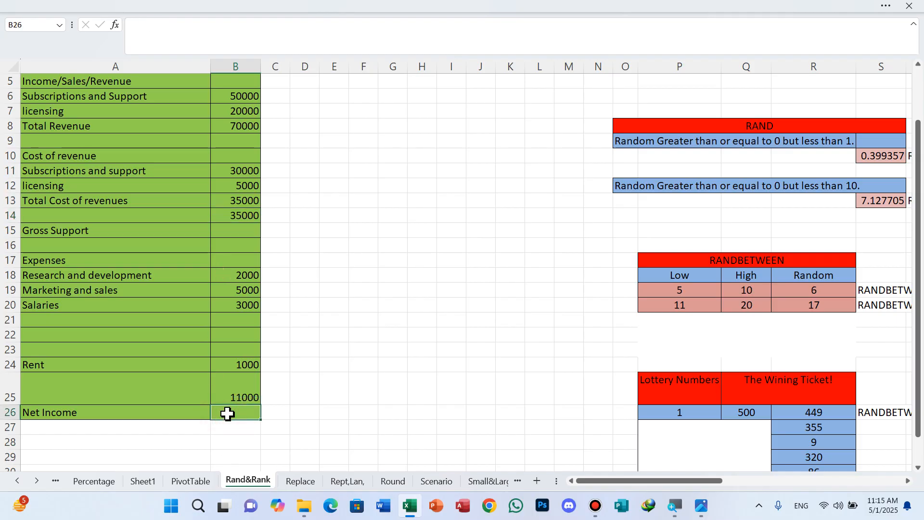
type("=")
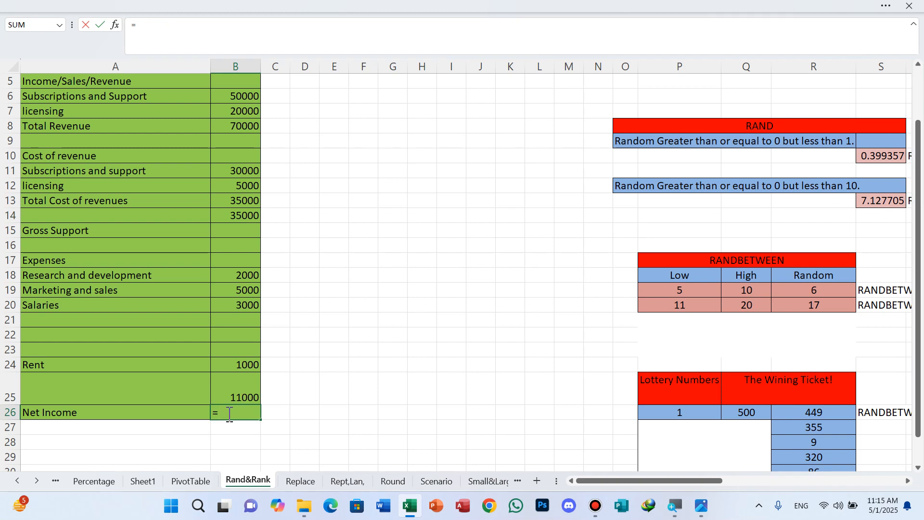
left_click(245, 218)
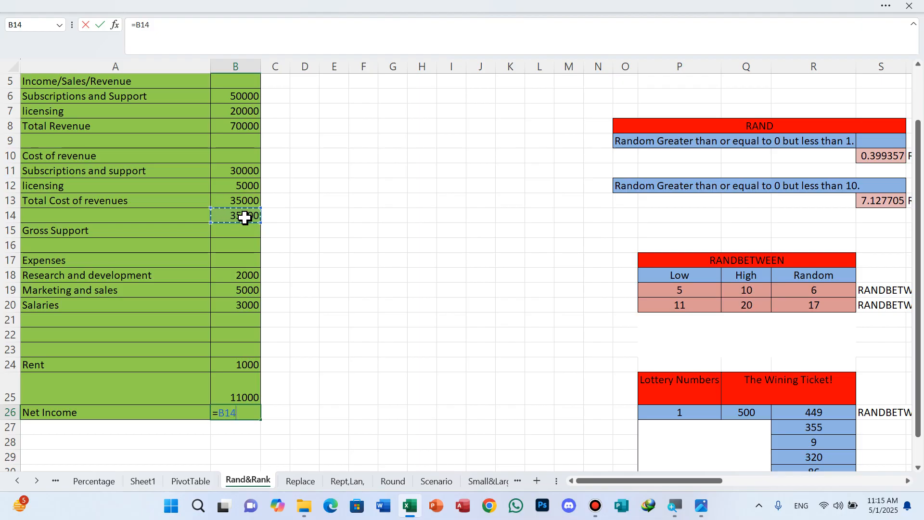
type("-")
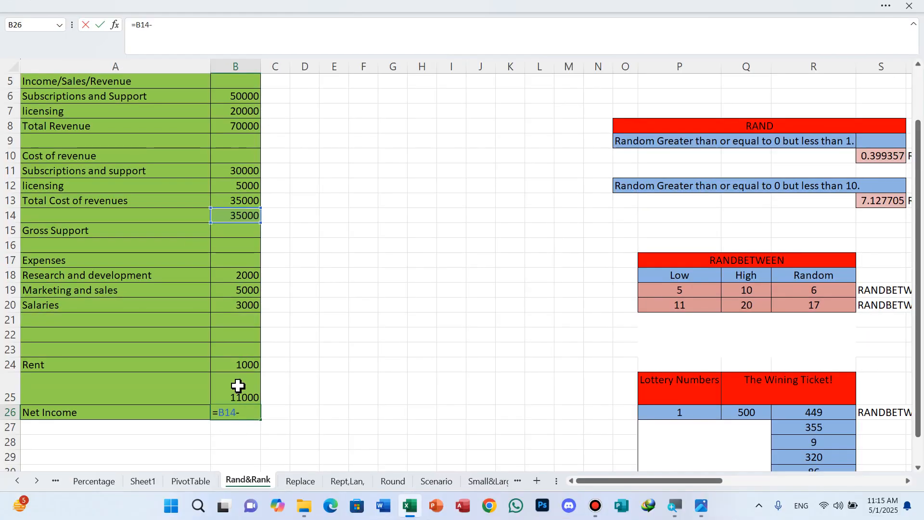
left_click(230, 389)
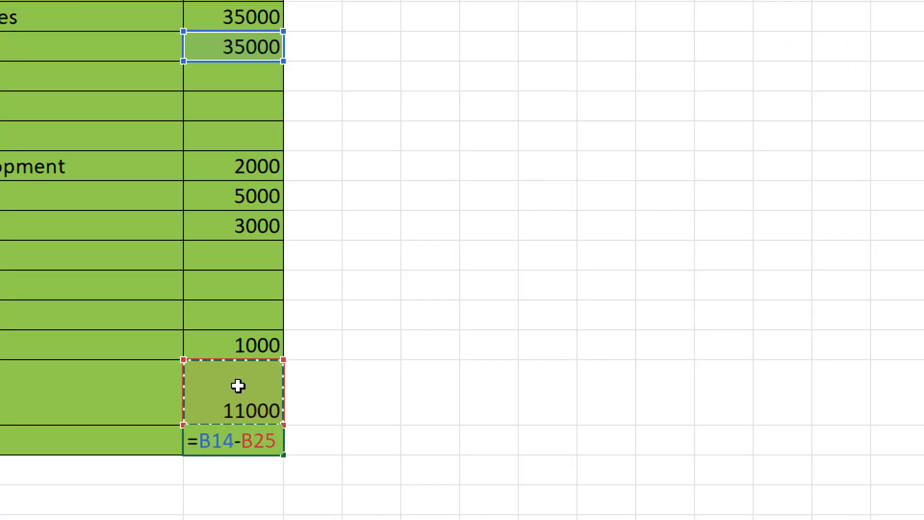
key("Return")
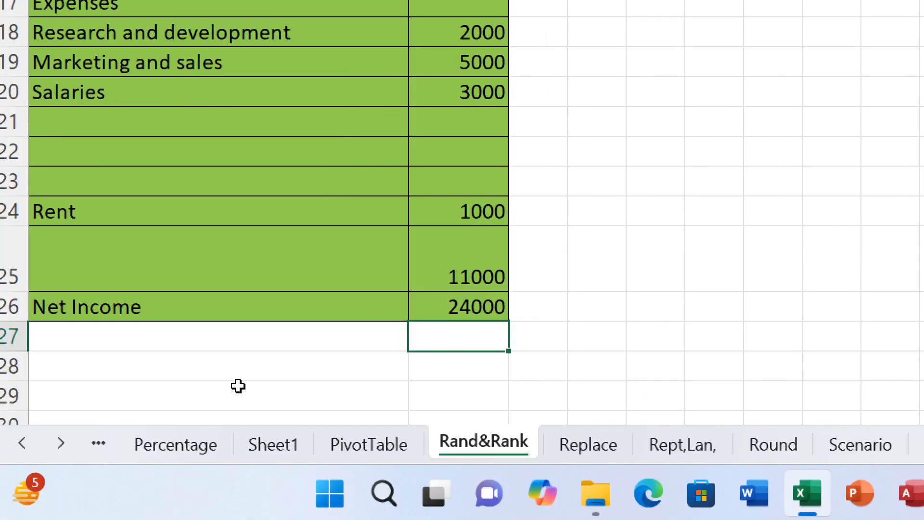
key("Up")
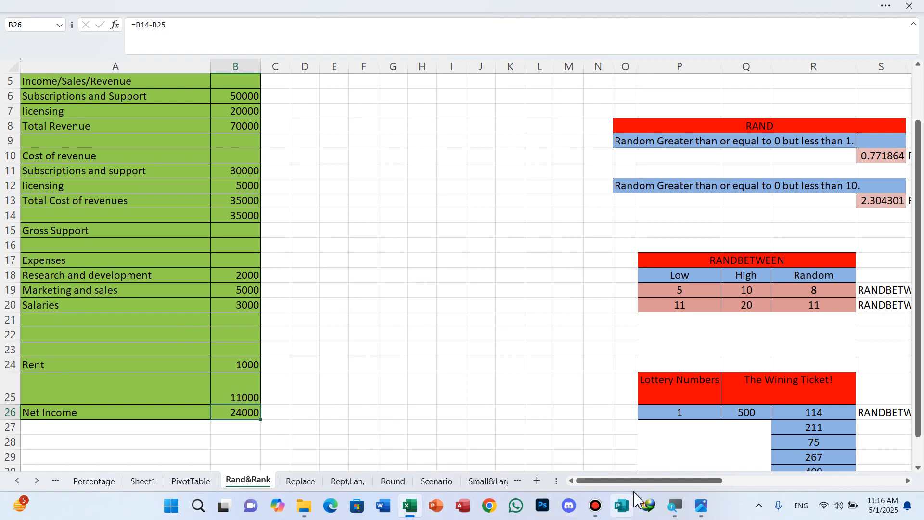
Step: Insert three columns at column T, between the RAND results and their formula notes
left_click_drag(632, 481, 896, 463)
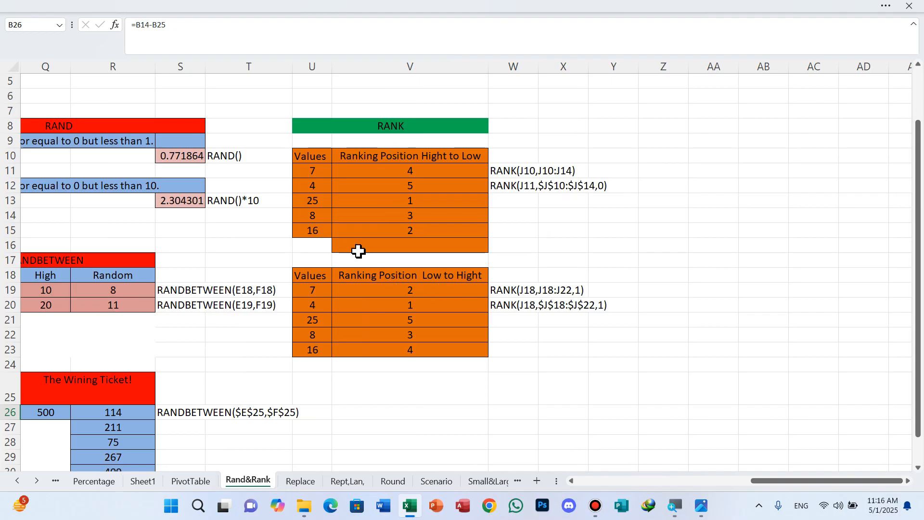
left_click(273, 62)
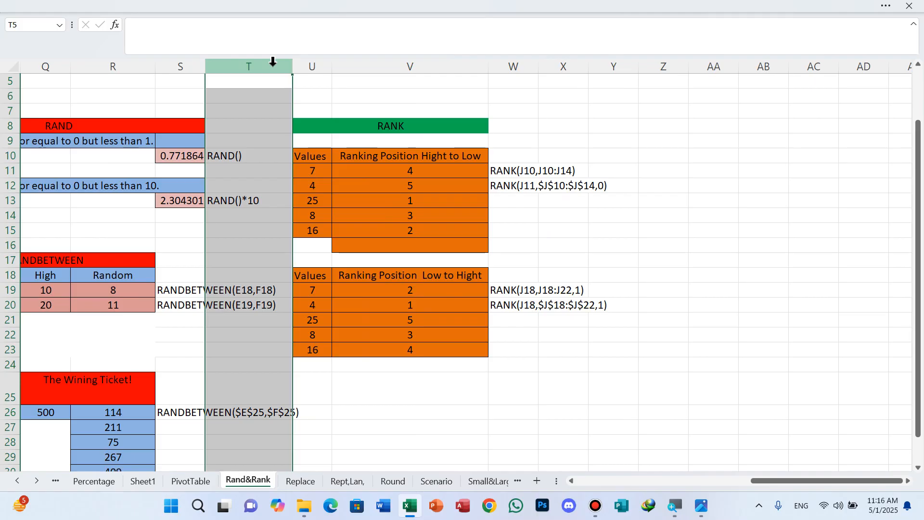
key("ctrl+shift+plus")
key("ctrl+shift+plus")
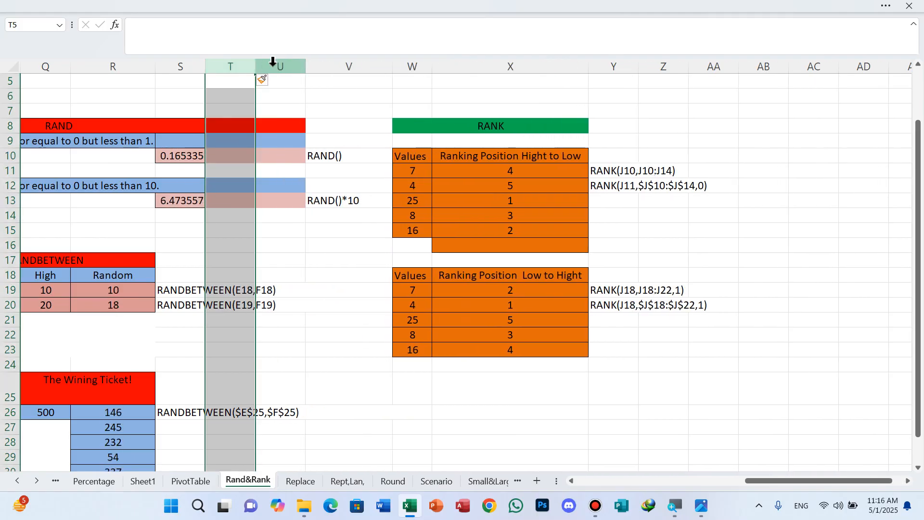
key("ctrl+shift+plus")
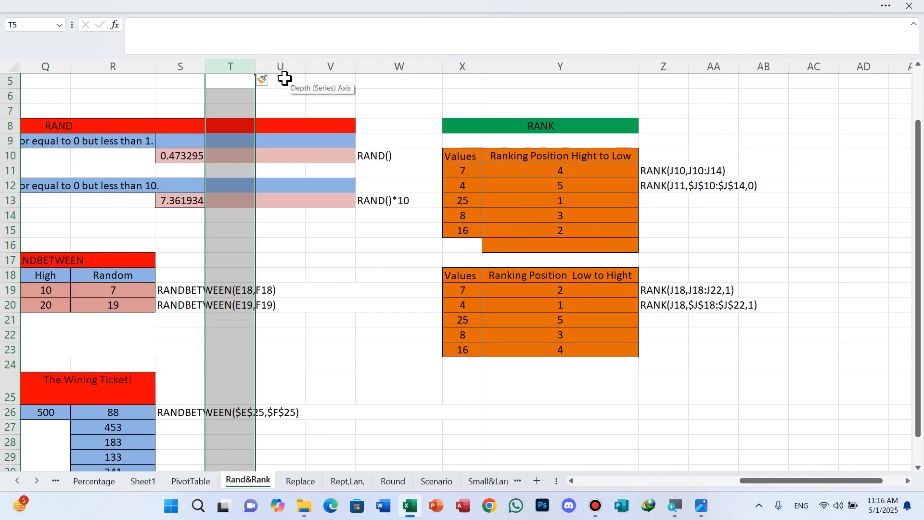
Step: Try to insert two columns at column X, before the RANK tables
left_click_drag(285, 77, 380, 216)
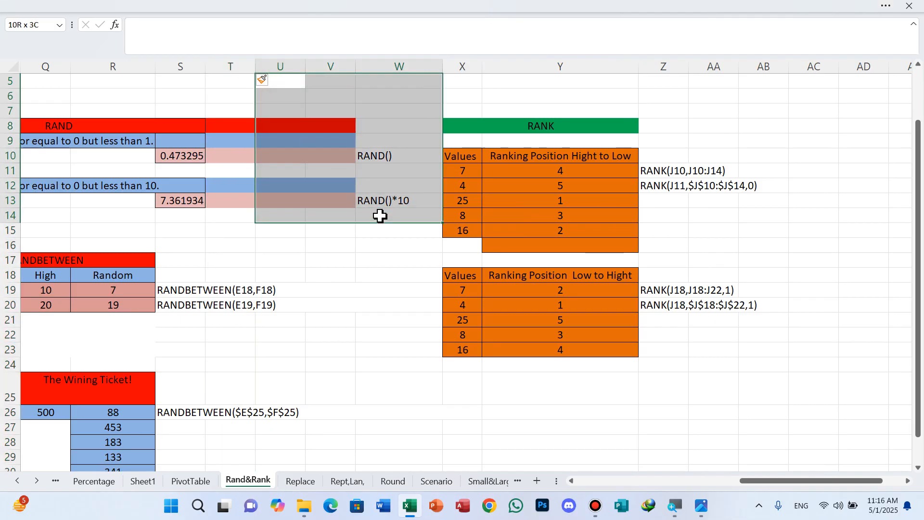
left_click(387, 155)
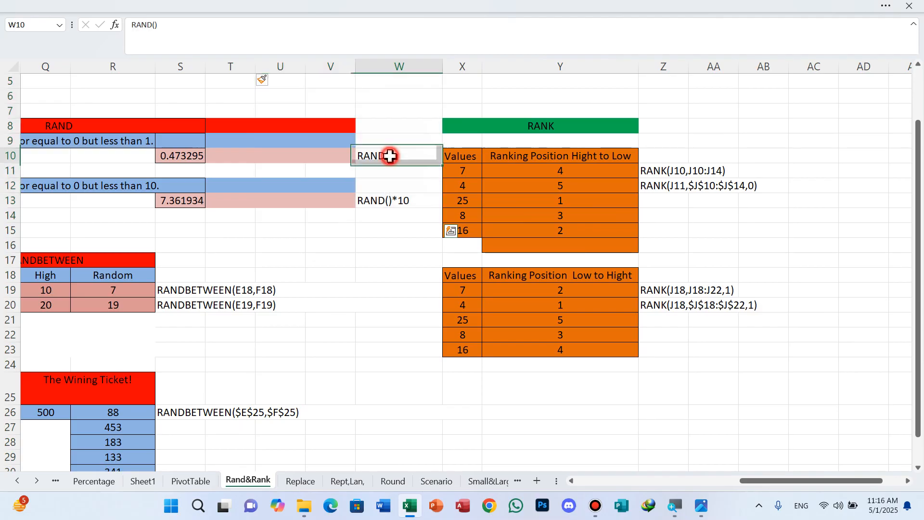
left_click(405, 61)
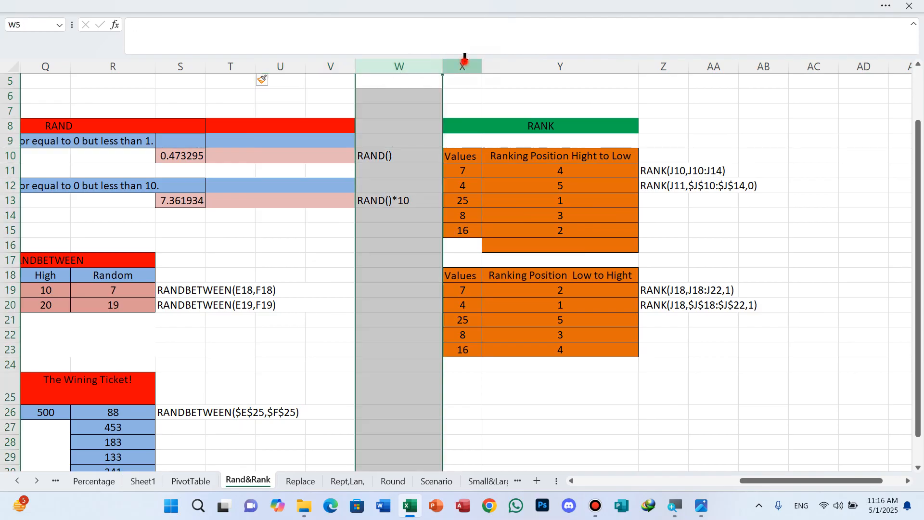
left_click(465, 59)
key("ctrl+shift+plus")
key("ctrl+shift+plus")
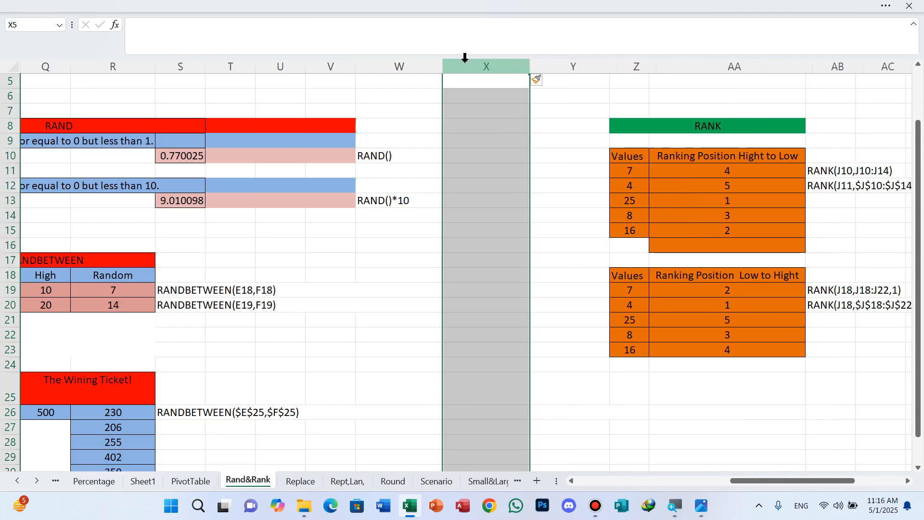
Step: Undo the column insertions back to a single new column at T
left_click(231, 63)
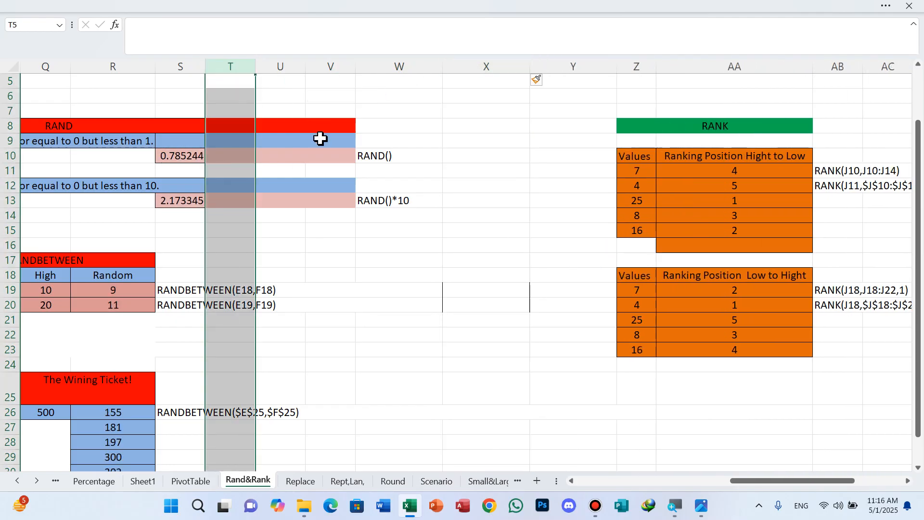
key("ctrl+z")
key("ctrl+z")
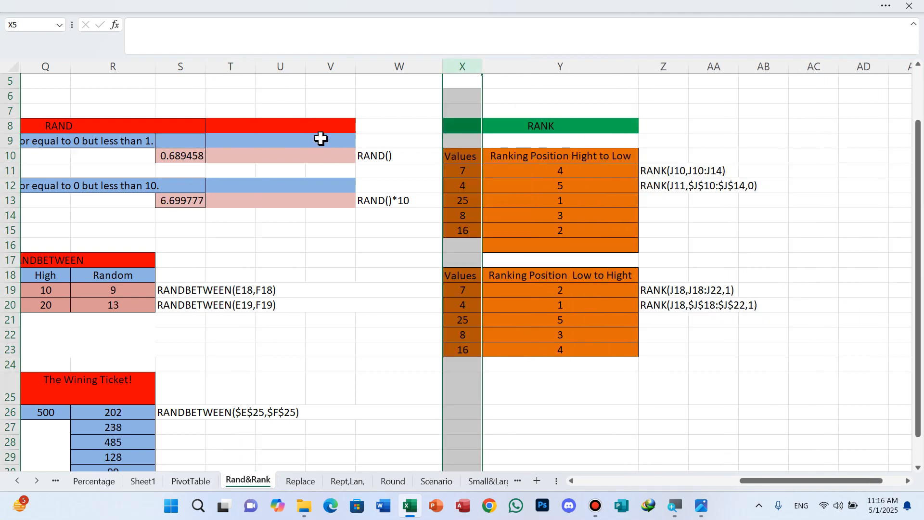
key("ctrl+y")
key("ctrl+y")
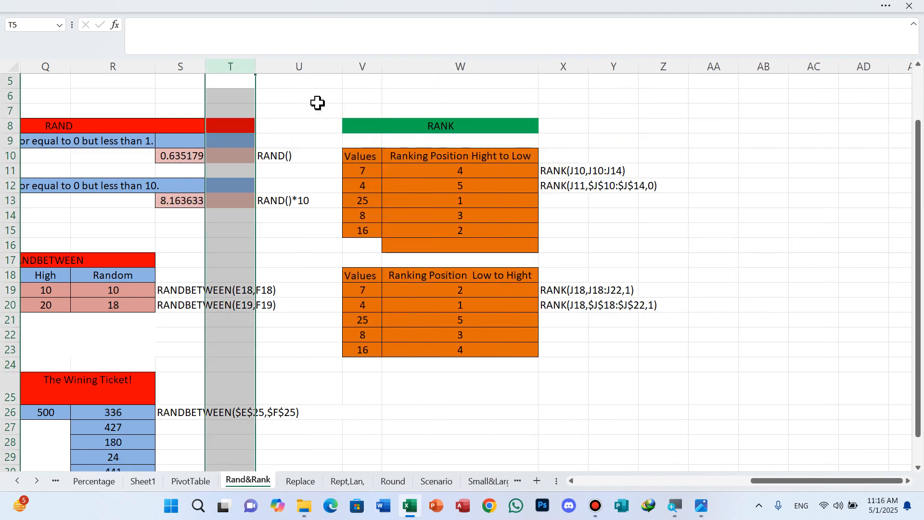
Step: Insert three columns at column V to move the RANK tables further from the RAND notes
left_click(362, 65)
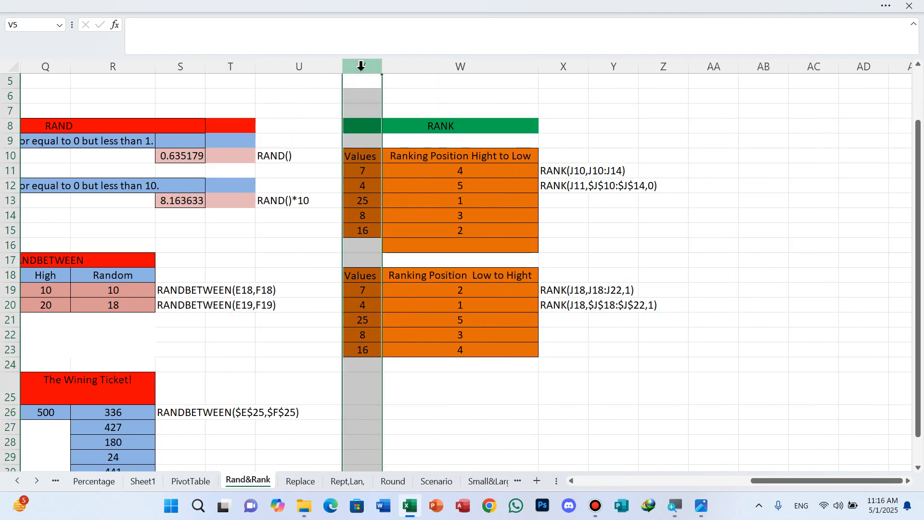
key("ctrl+shift+plus")
key("ctrl+shift+plus")
key("ctrl+shift+plus")
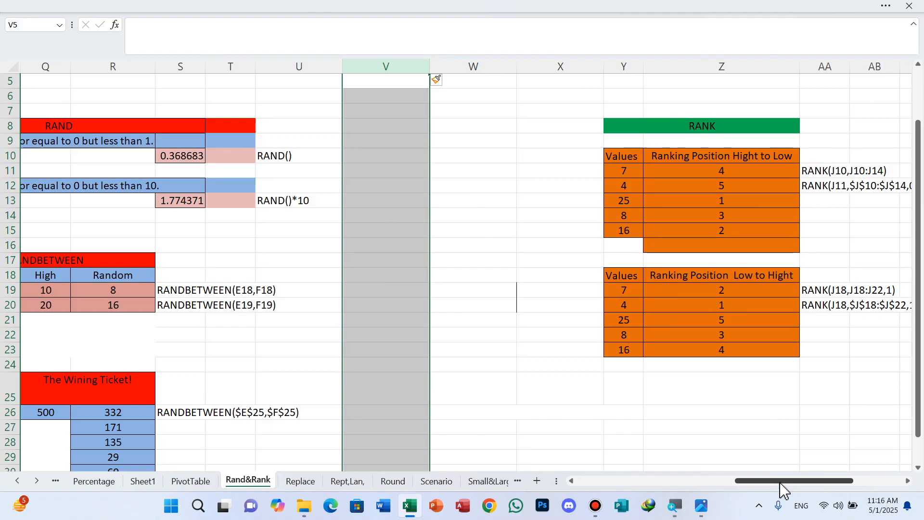
Step: Clear the RANK formulas from Z11:Z15 under Ranking Position Hight to Low
left_click_drag(780, 482, 902, 487)
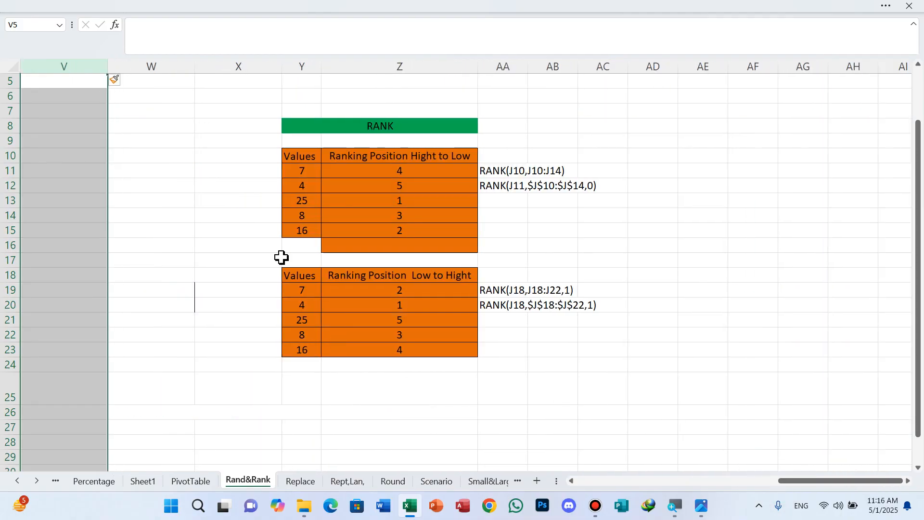
left_click(176, 117)
scroll(392, 235, "up", 3)
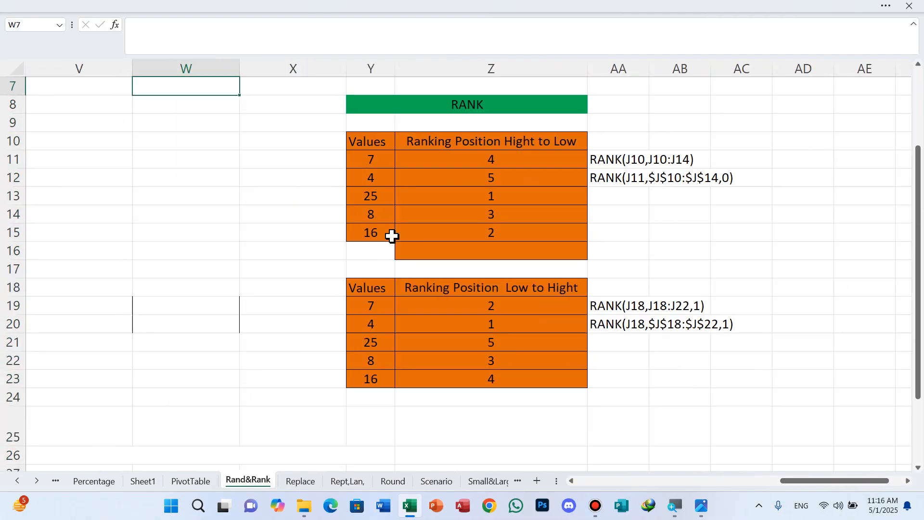
scroll(392, 236, "up", 1)
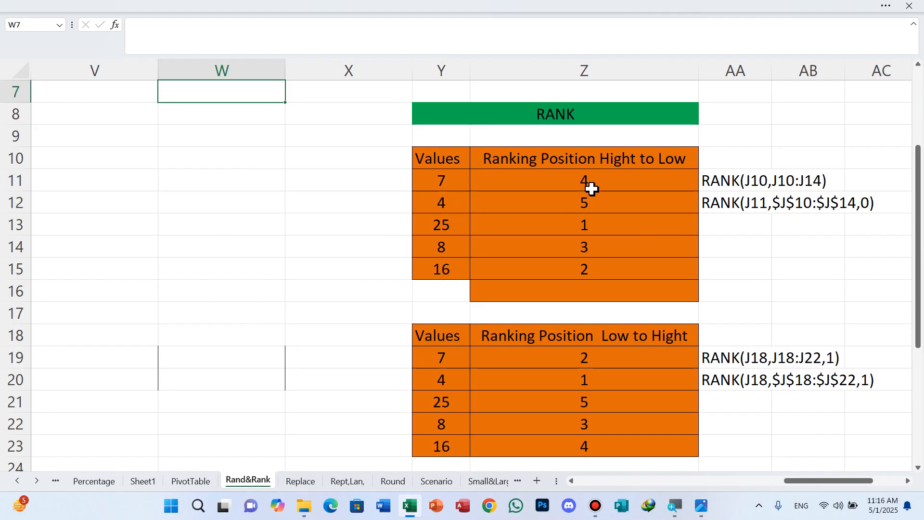
left_click_drag(591, 181, 604, 262)
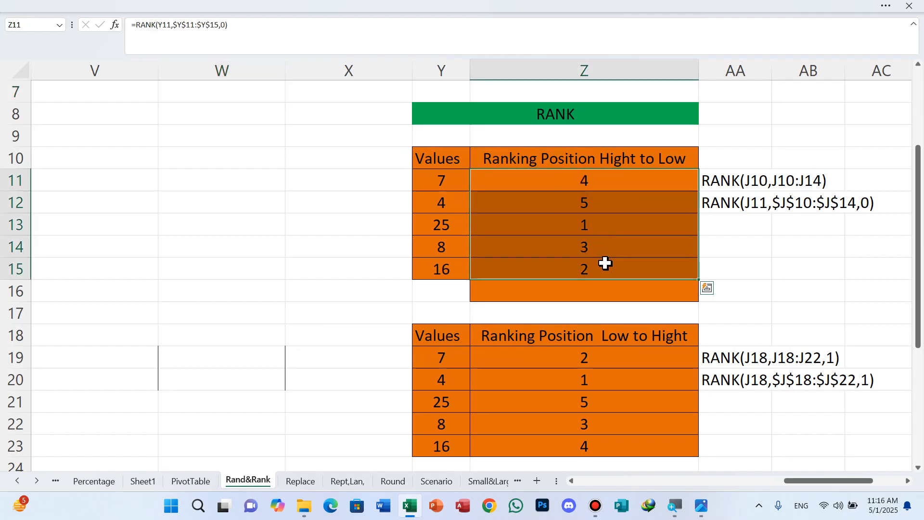
key("Delete")
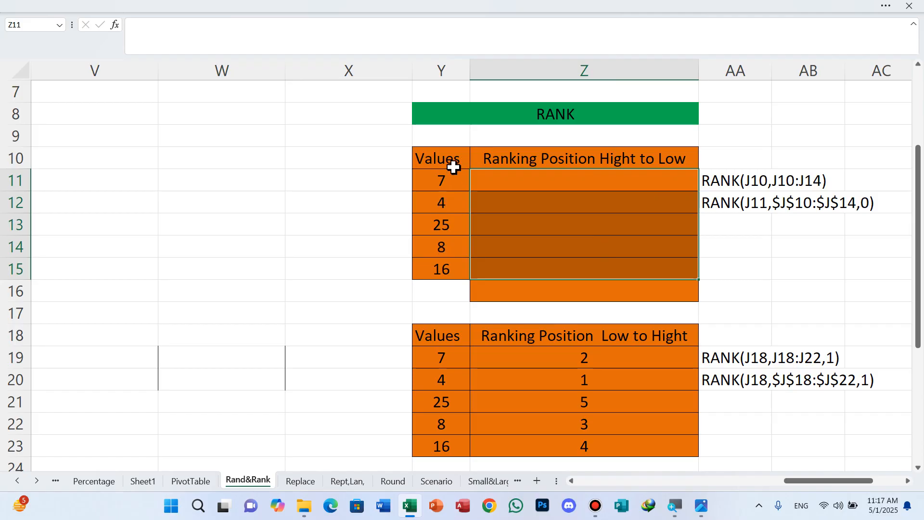
Step: Start a RANK formula in Z11 under Ranking Position Hight to Low, with Y11 as the number to rank
scroll(441, 226, "up", 2)
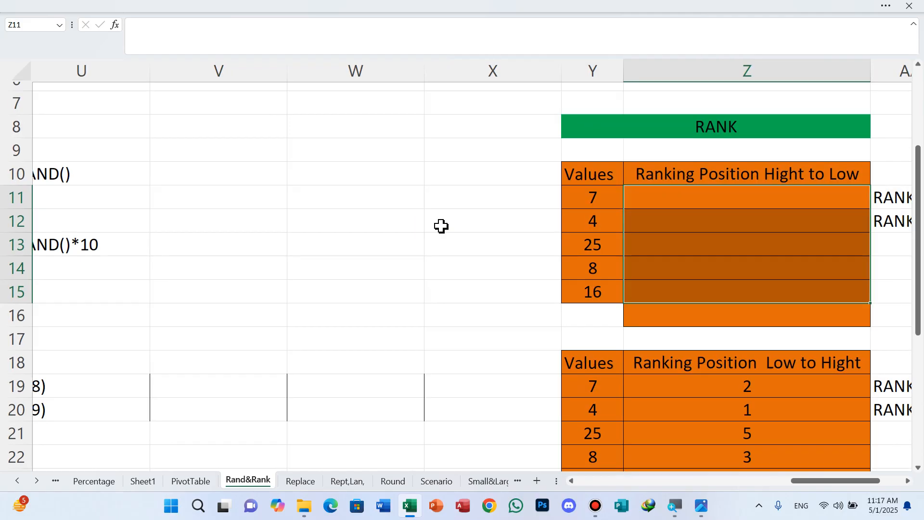
scroll(441, 226, "down", 1)
mouse_move(848, 481)
left_mouse_down()
mouse_move(888, 481)
mouse_move(841, 481)
left_mouse_up()
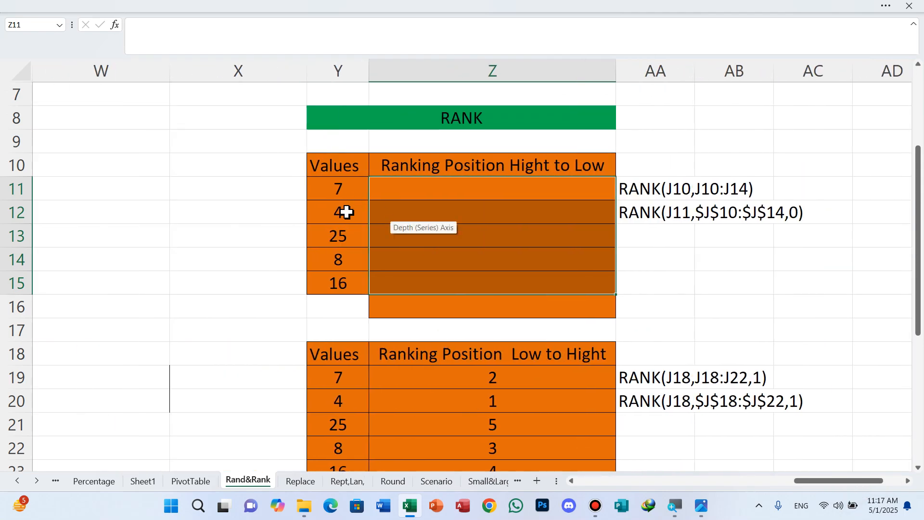
left_click(340, 285)
left_click(457, 189)
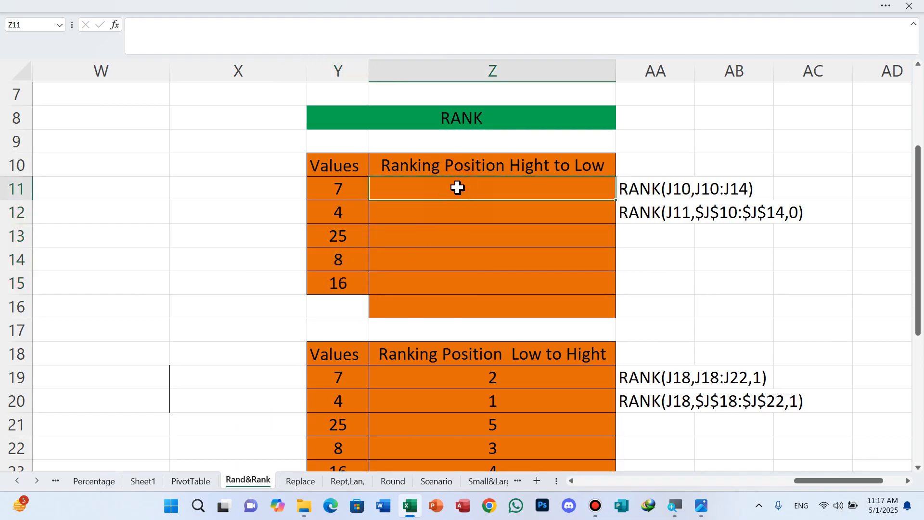
type("=")
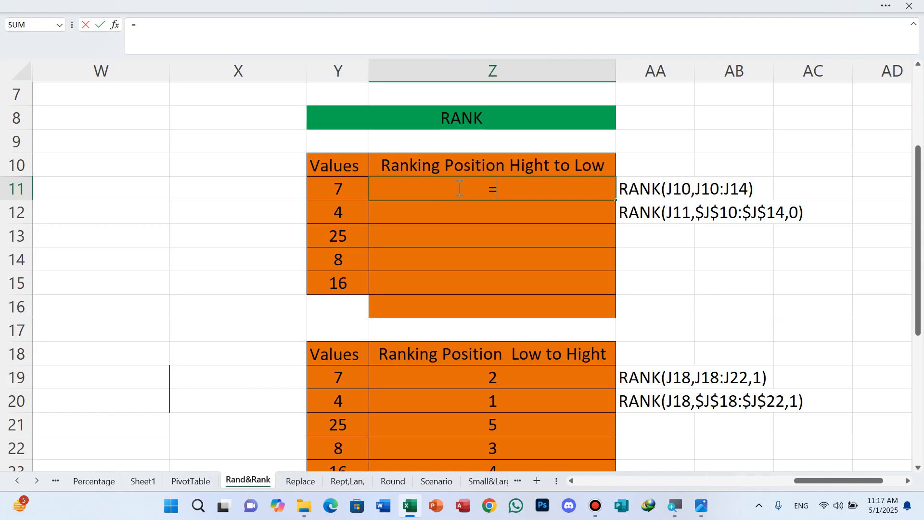
type("R")
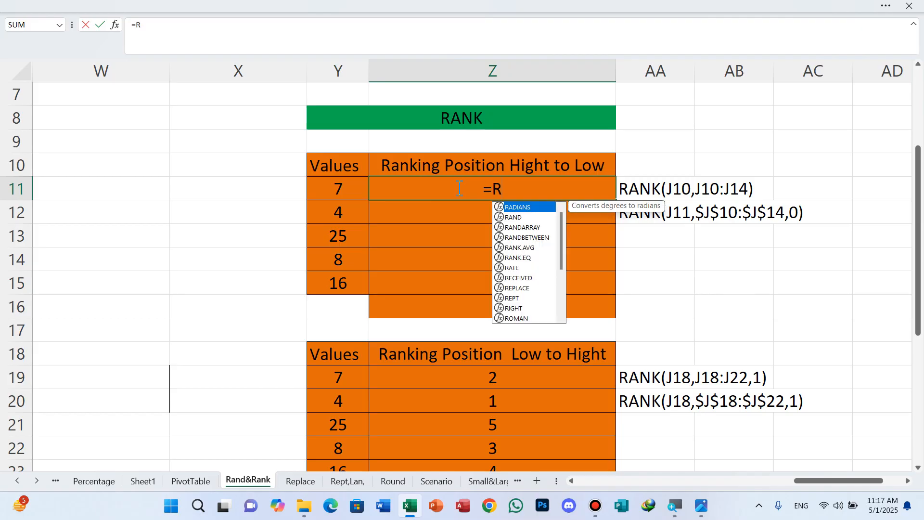
key("super+plus")
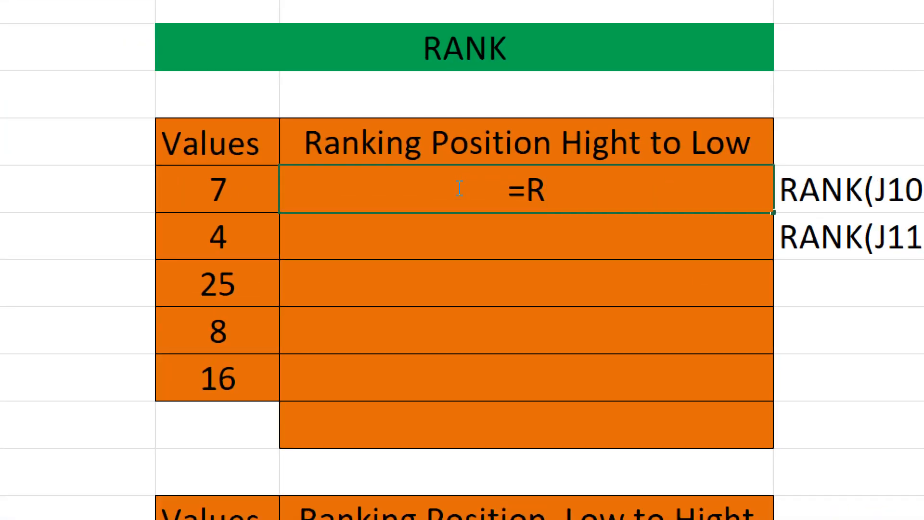
type("ank")
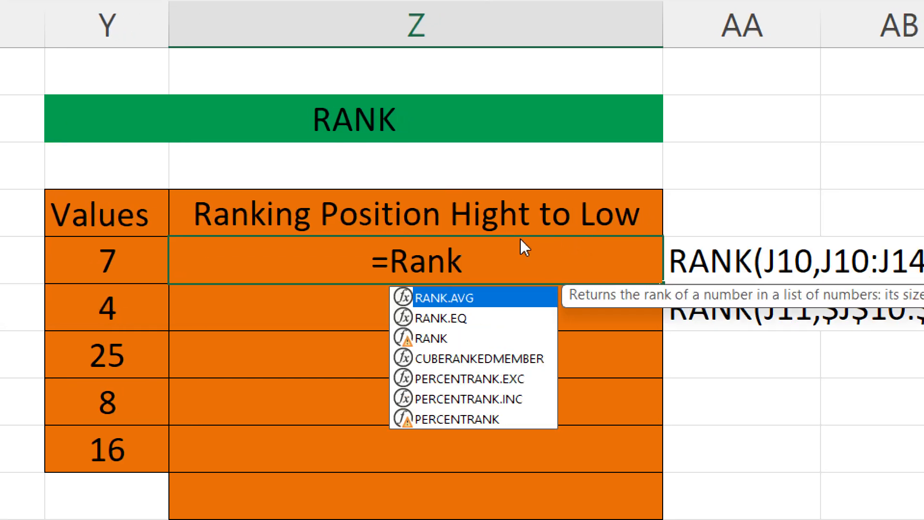
key("Down")
key("Down")
key("Tab")
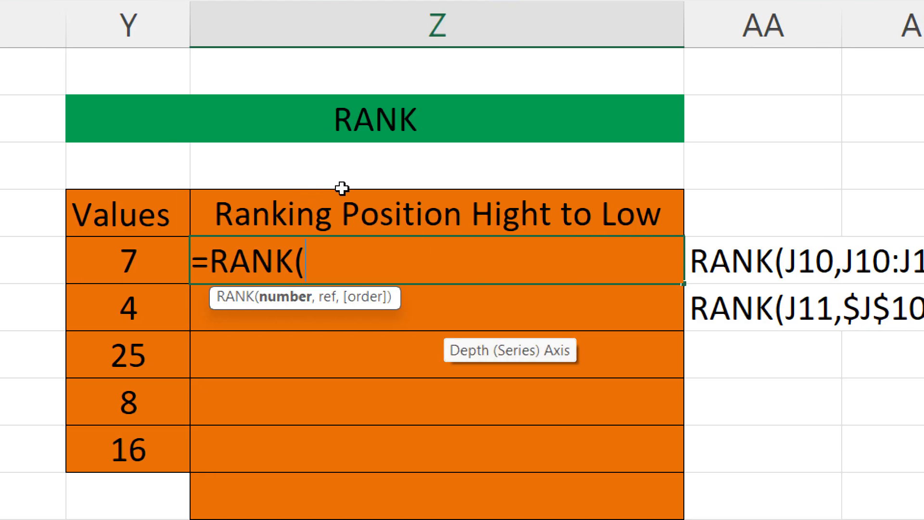
key("Left")
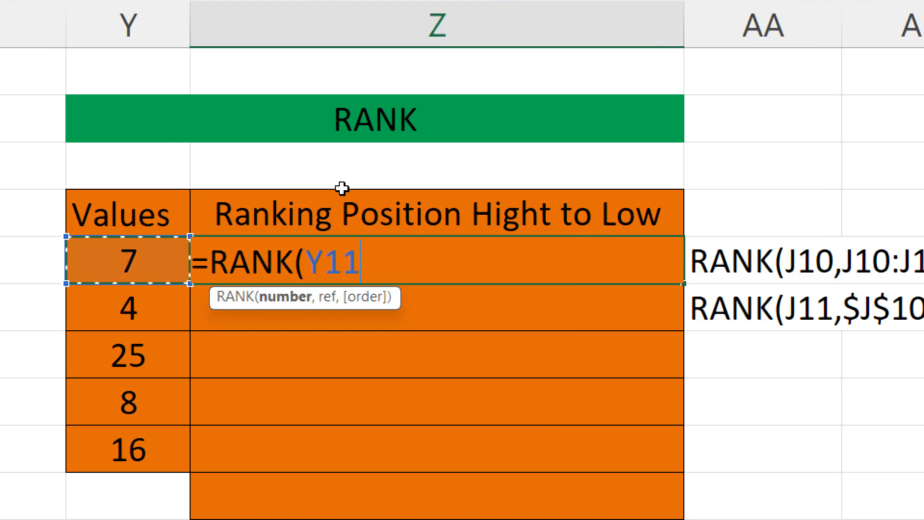
type(",")
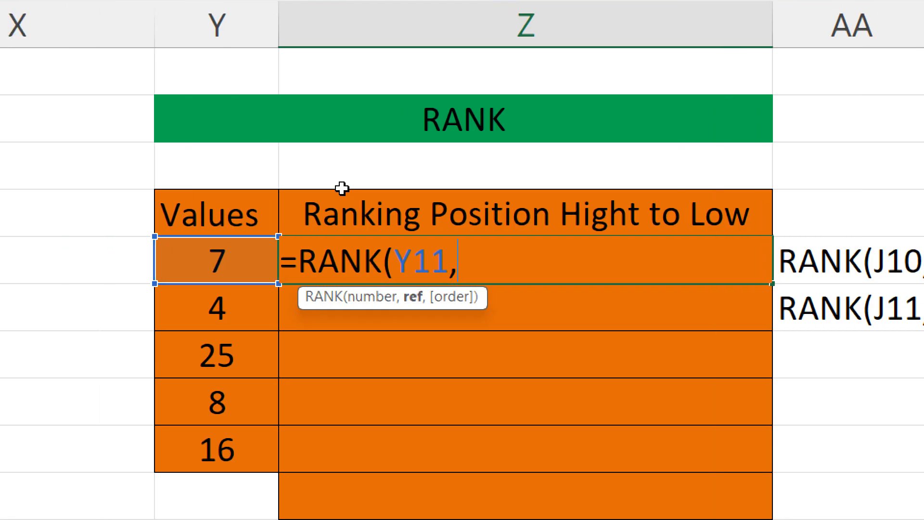
Step: Complete the Z11 formula with the absolute range $Y$11:$Y$15 and descending order 0, giving =RANK(Y11,$Y$11:$Y$15,0)
key("Left")
key("shift+Down")
key("shift+Down")
key("shift+Down")
key("shift+Down")
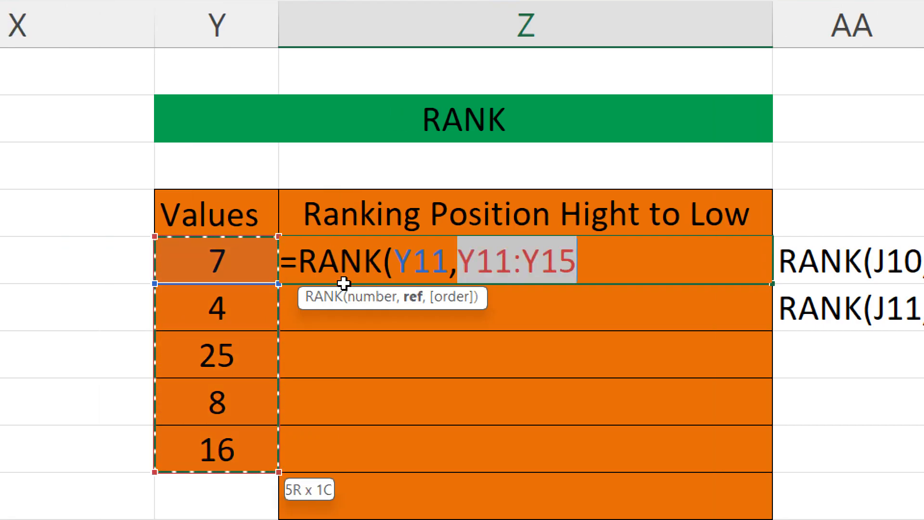
key("F4")
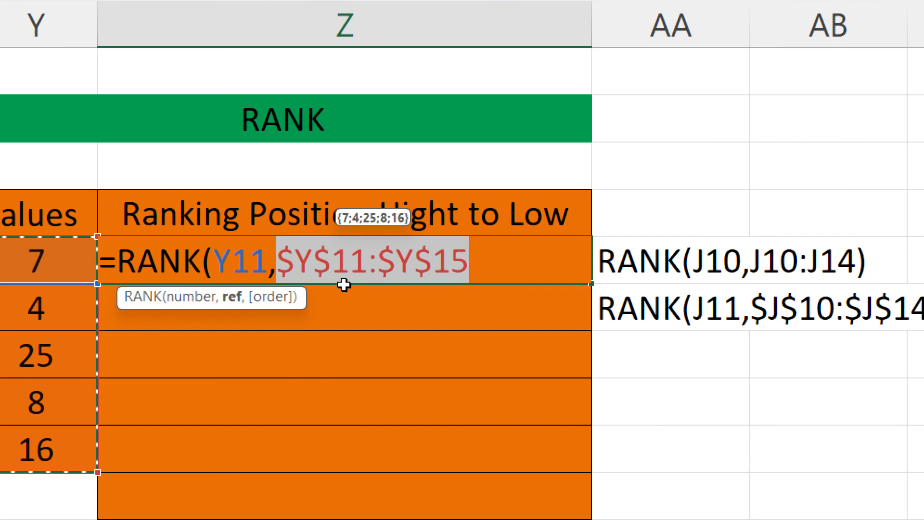
type(",")
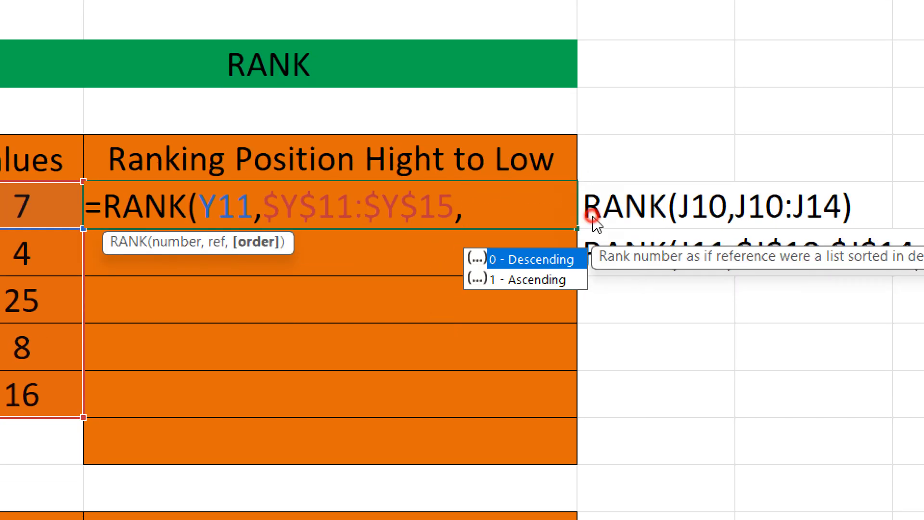
type("0")
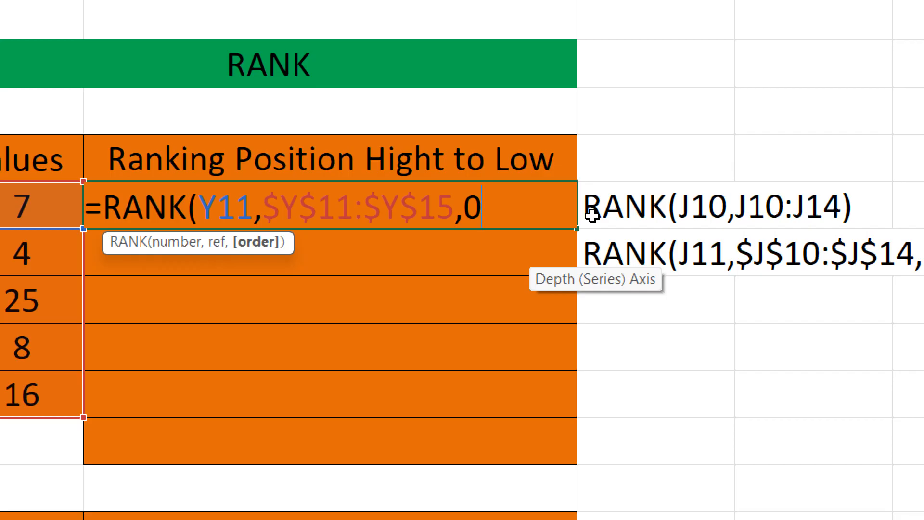
type(")")
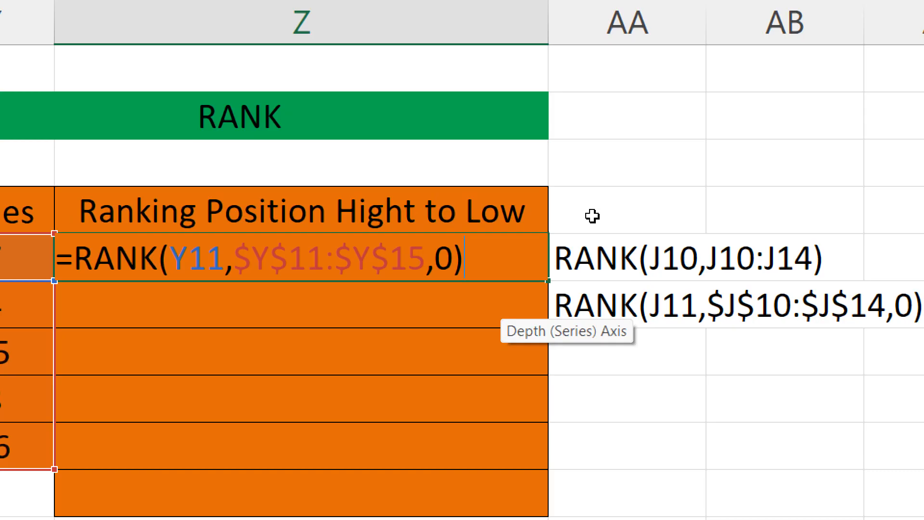
key("Return")
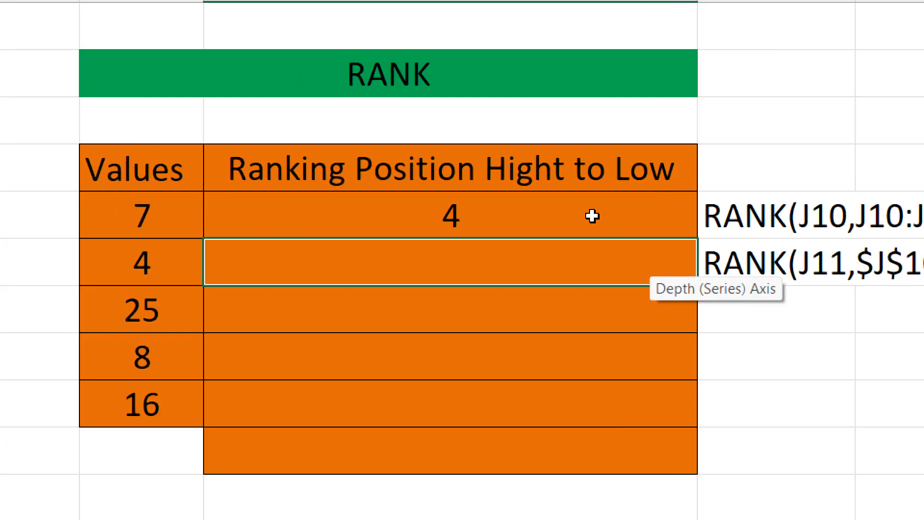
Step: Fill the RANK formula from Z11 down to Z15 and check the resulting ranking positions
left_click(548, 194)
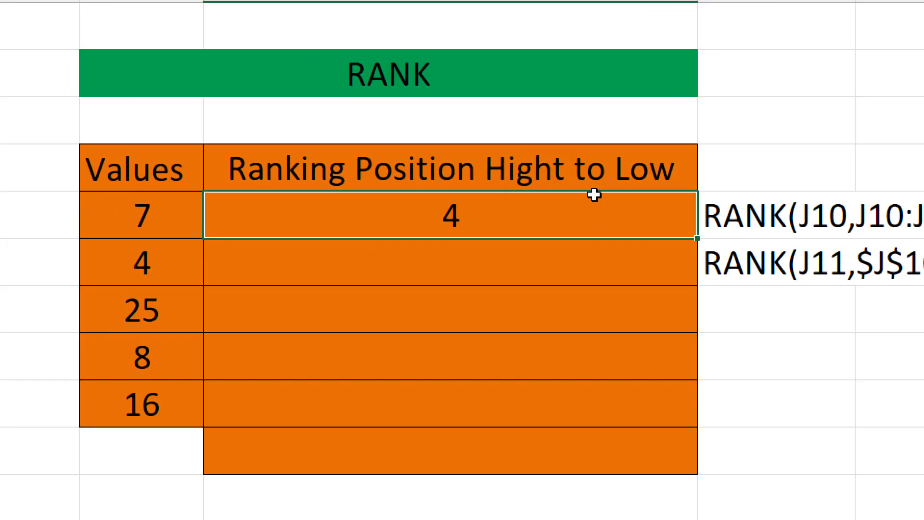
left_click_drag(618, 202, 615, 291)
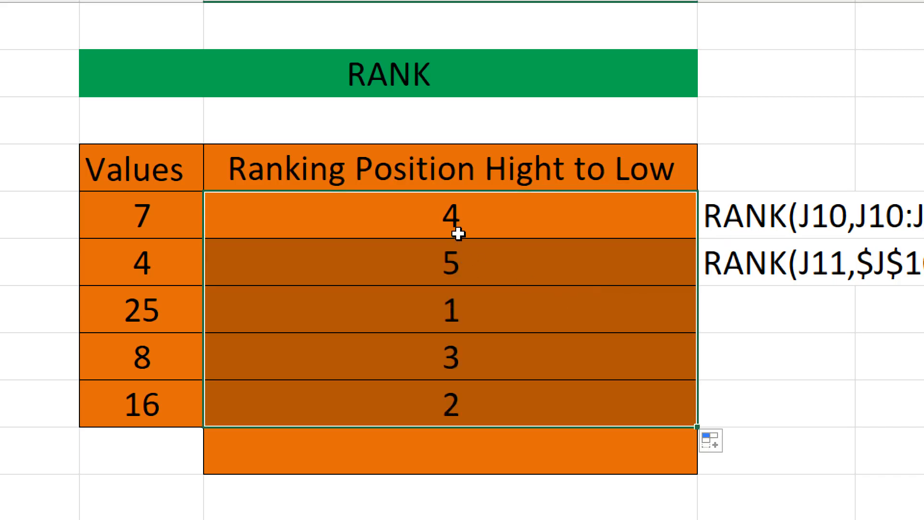
left_click(458, 234)
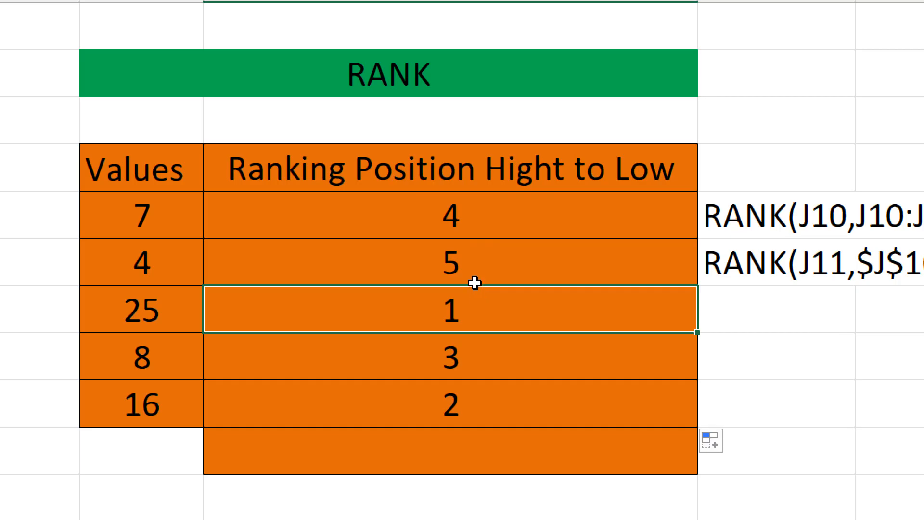
key("Down")
key("Down")
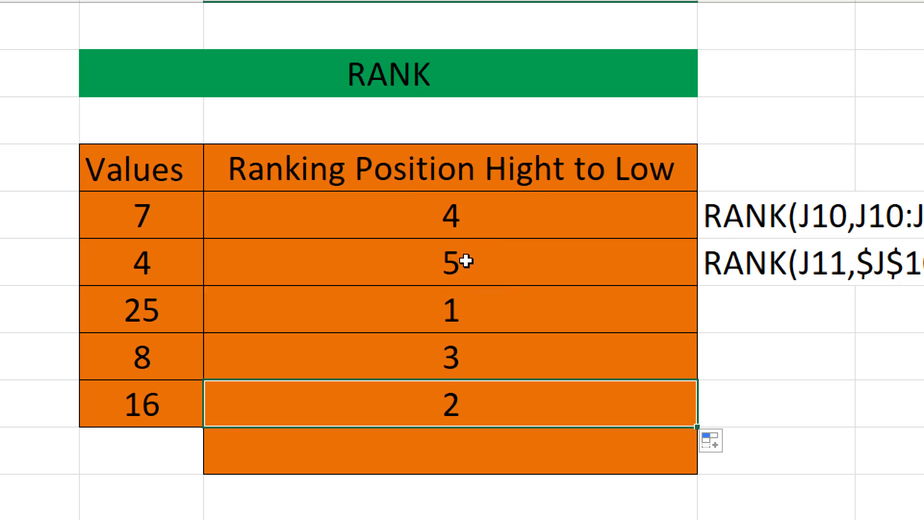
key("Up")
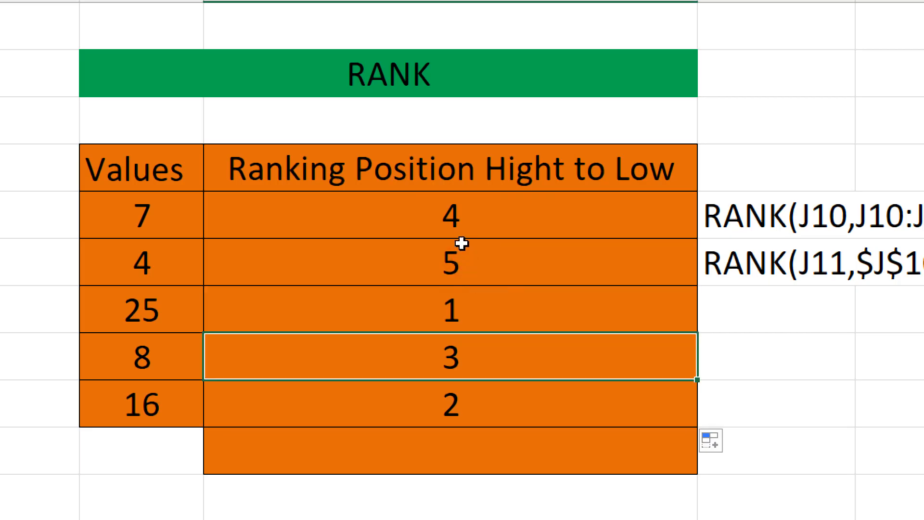
left_click(467, 192)
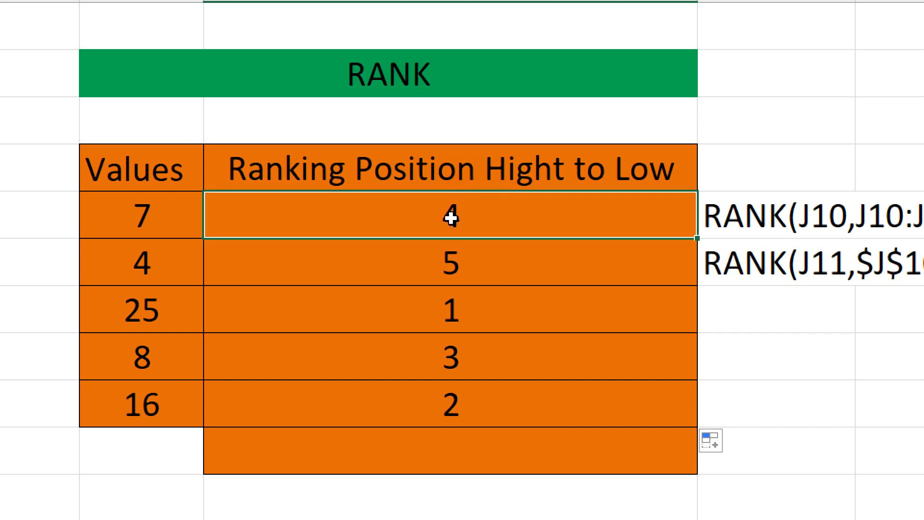
key("Down")
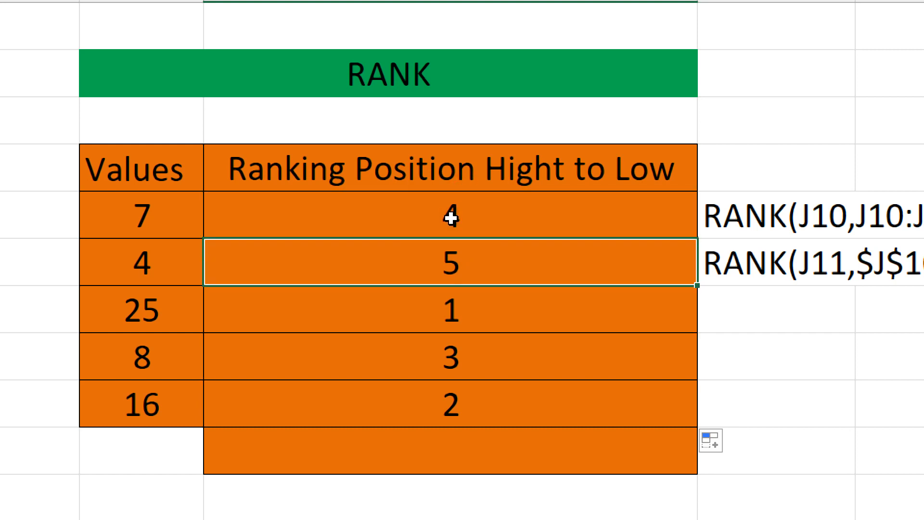
Step: Clear the RANK formulas from Z19:Z23 under Ranking Position Low to Hight
scroll(451, 219, "down", 2)
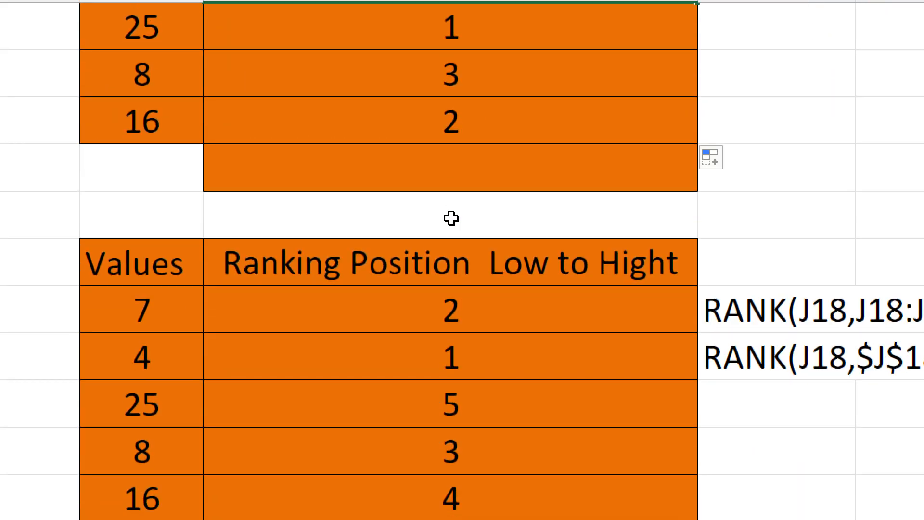
scroll(451, 218, "up", 1)
scroll(451, 218, "down", 1)
scroll(451, 218, "up", 1)
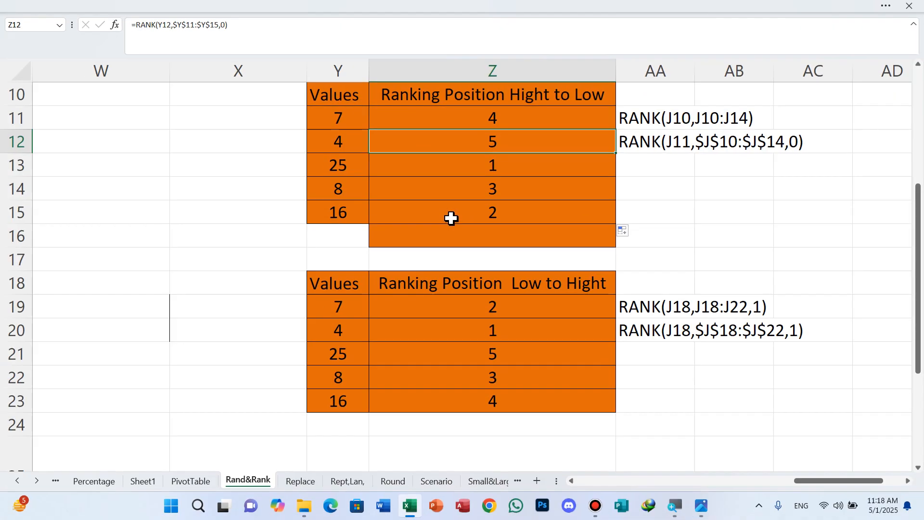
left_click(401, 304)
left_click_drag(401, 304, 454, 391)
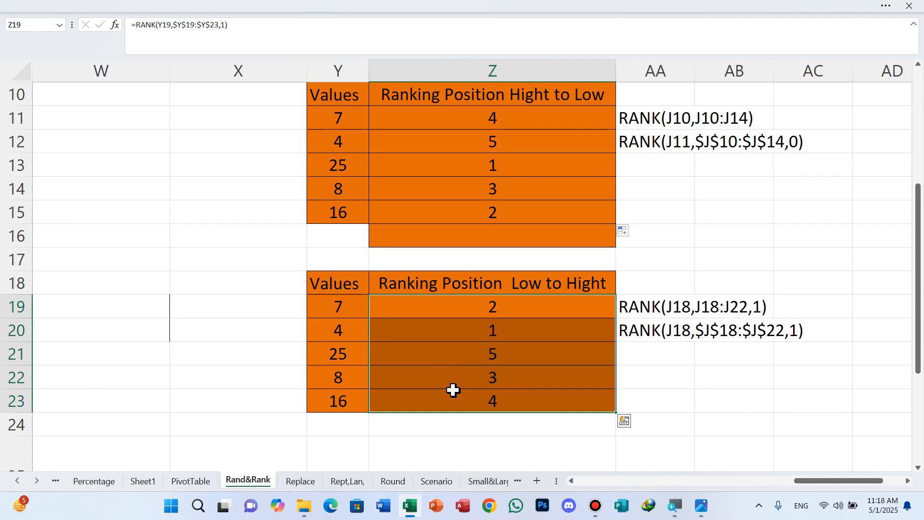
key("Delete")
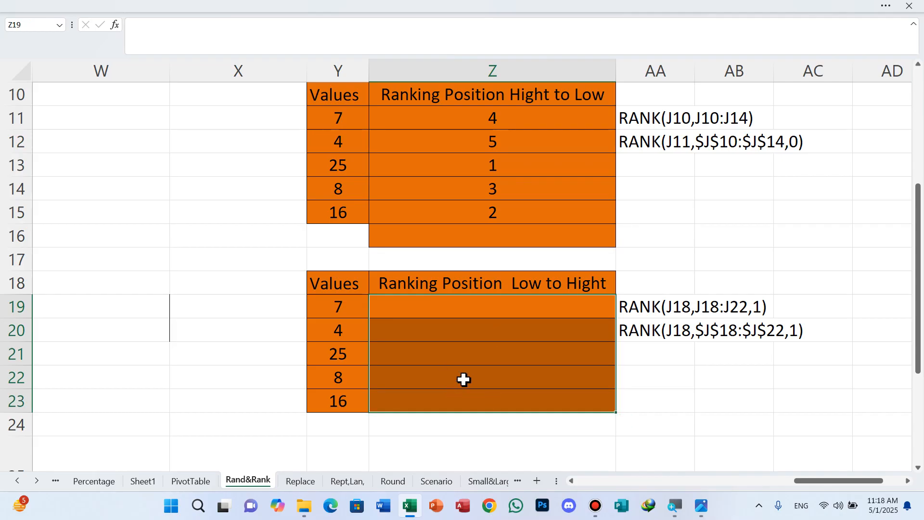
Step: Start a RANK formula in Z19 under Ranking Position Low to Hight, with Y19 as the number to rank
left_click_drag(483, 314, 485, 312)
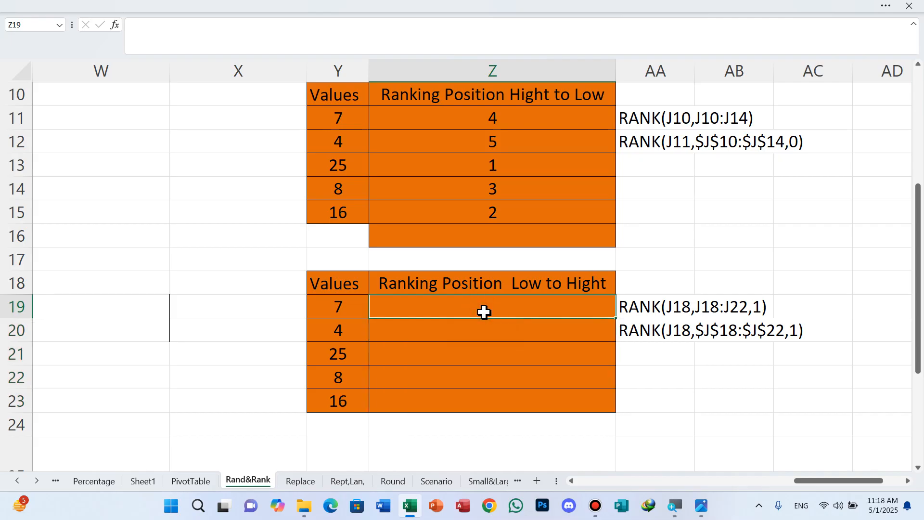
type("=")
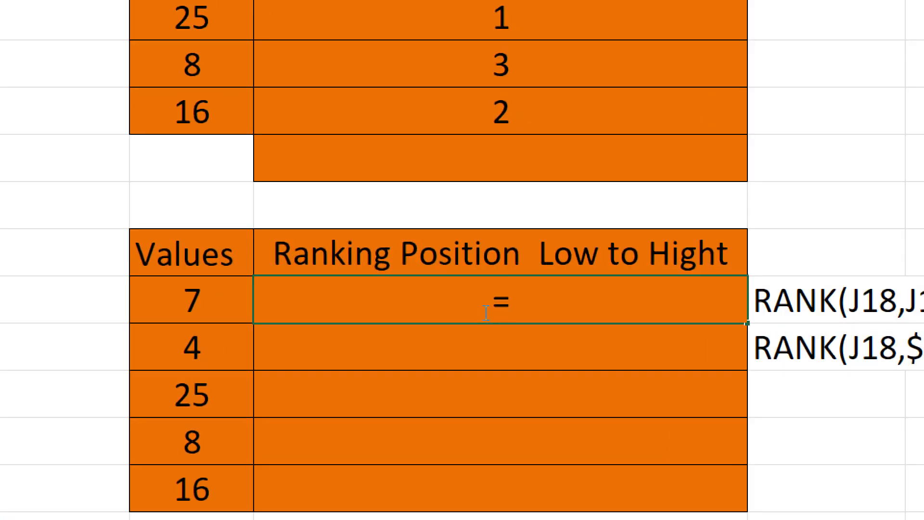
type("Rank")
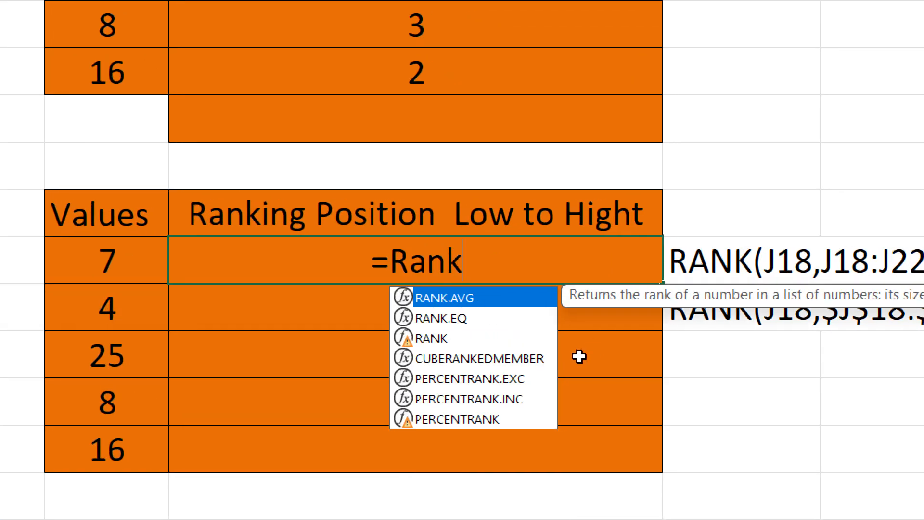
double_click(501, 341)
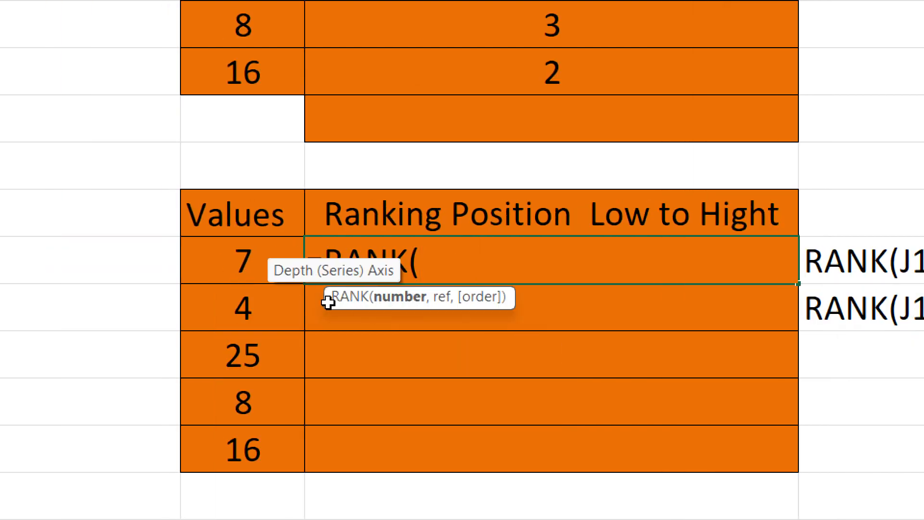
key("Left")
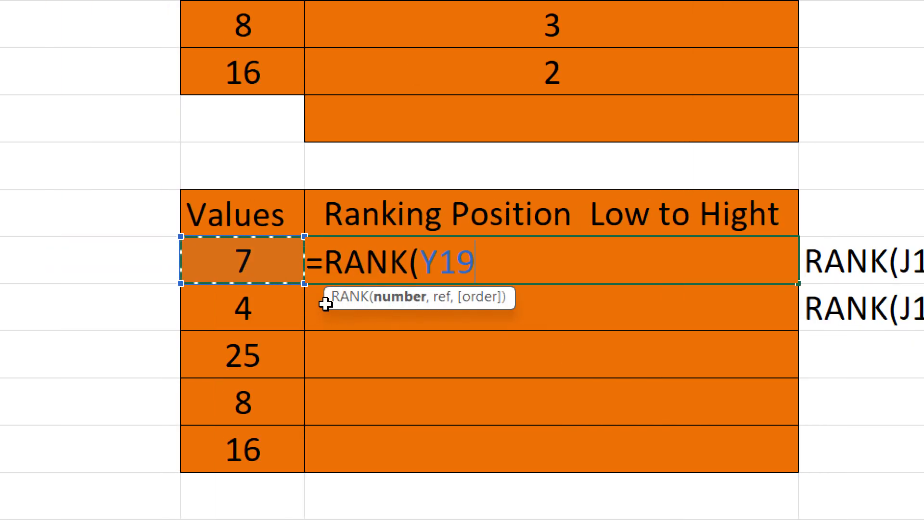
type(",")
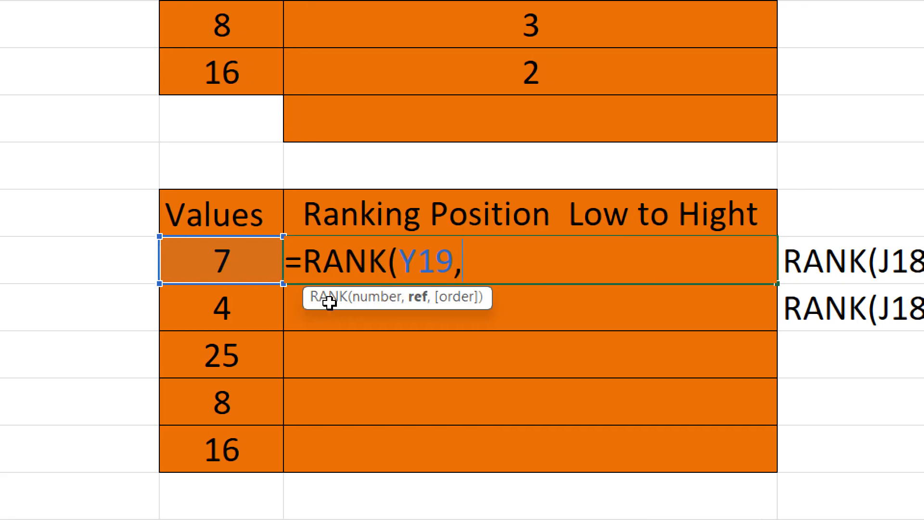
Step: Complete the Z19 formula with the absolute range $Y$19:$Y$23 and ascending order 1, giving =RANK(Y19,$Y$19:$Y$23,1)
left_click_drag(326, 299, 333, 400)
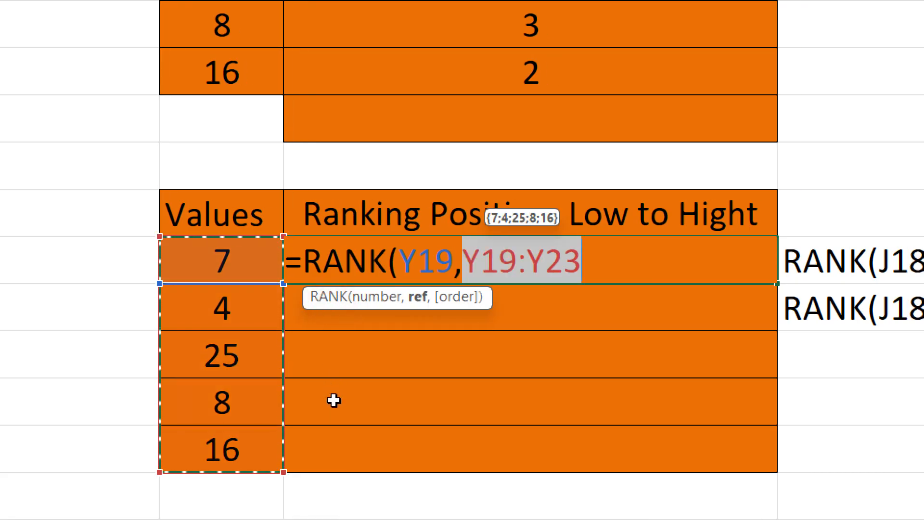
key("F4")
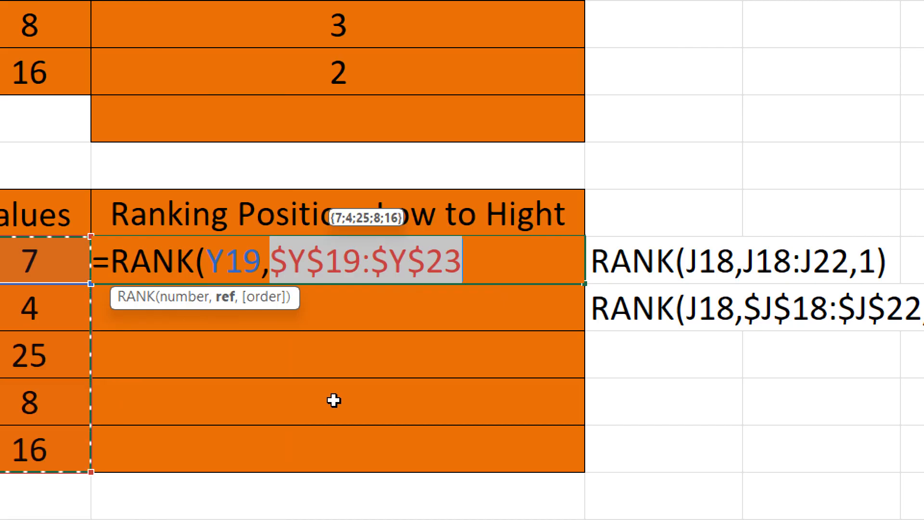
type(",")
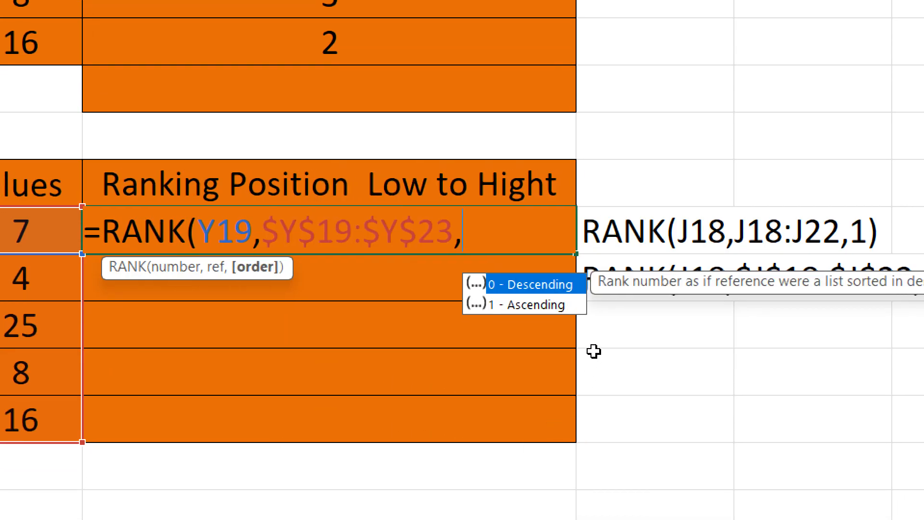
type("1")
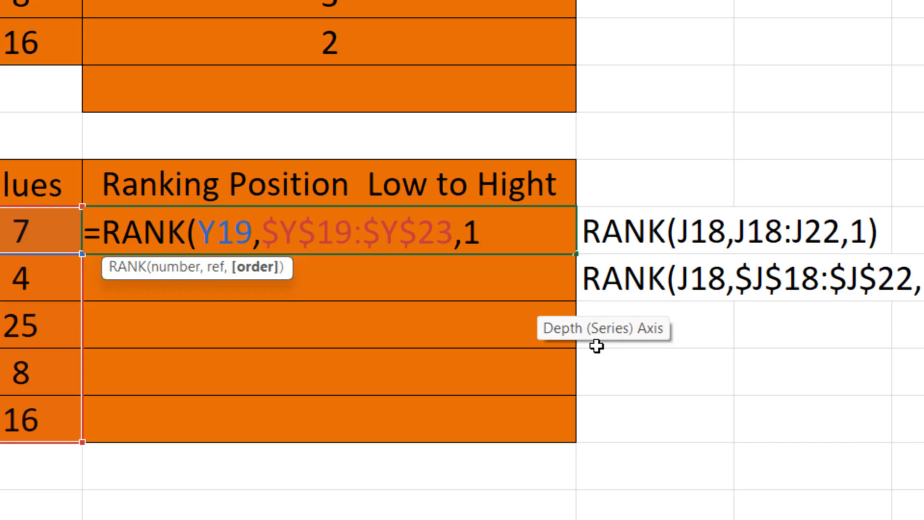
type(")")
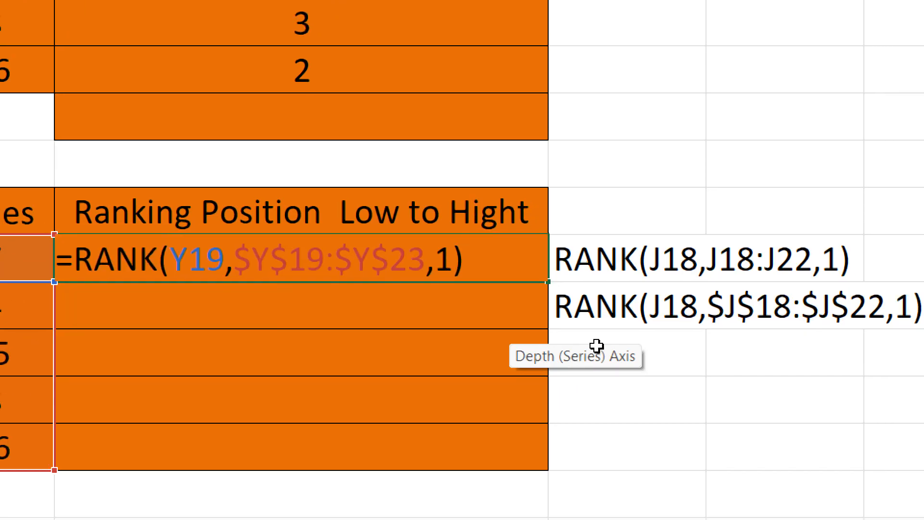
key("Return")
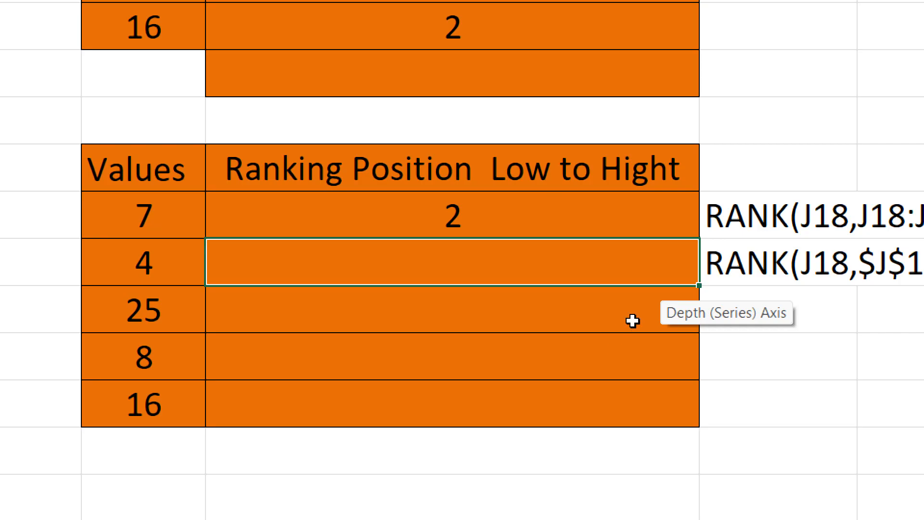
Step: Fill the RANK formula from Z19 down to Z23 and check the ranking position of each value
key("Up")
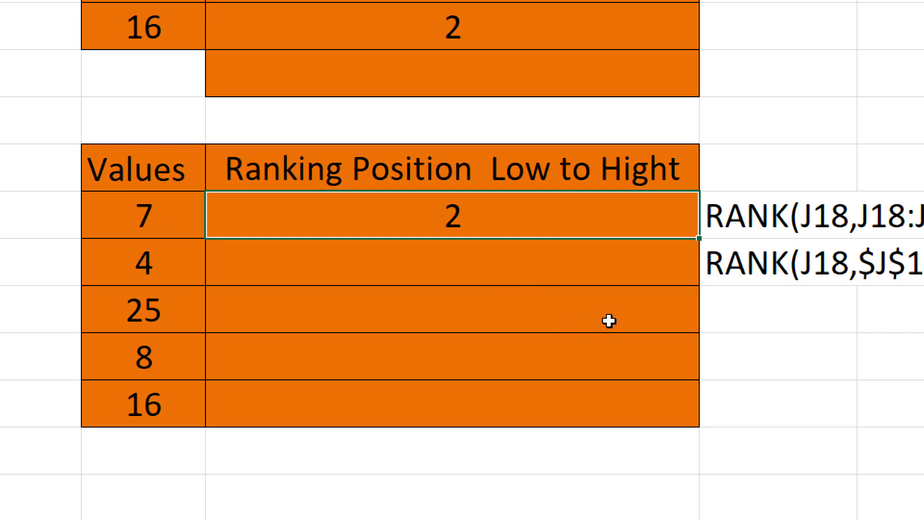
left_click_drag(617, 318, 568, 398)
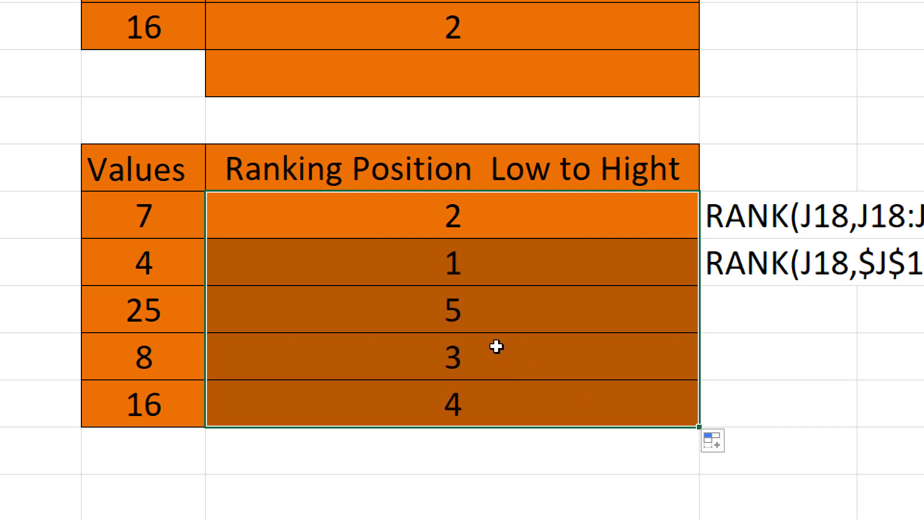
key("Down")
key("Left")
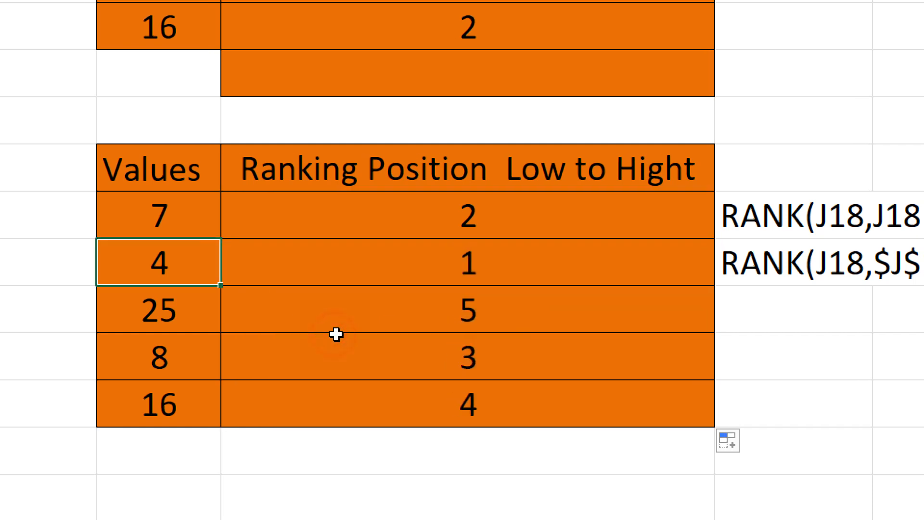
key("Up")
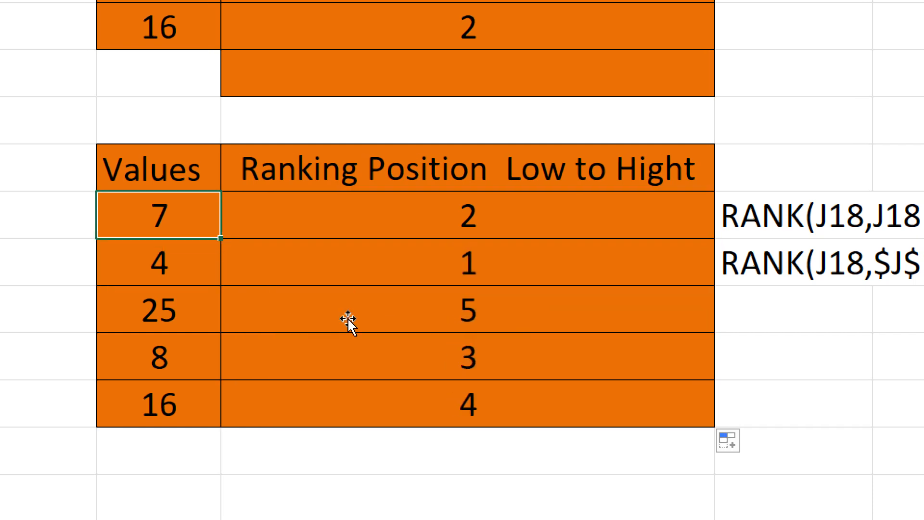
left_click(356, 377)
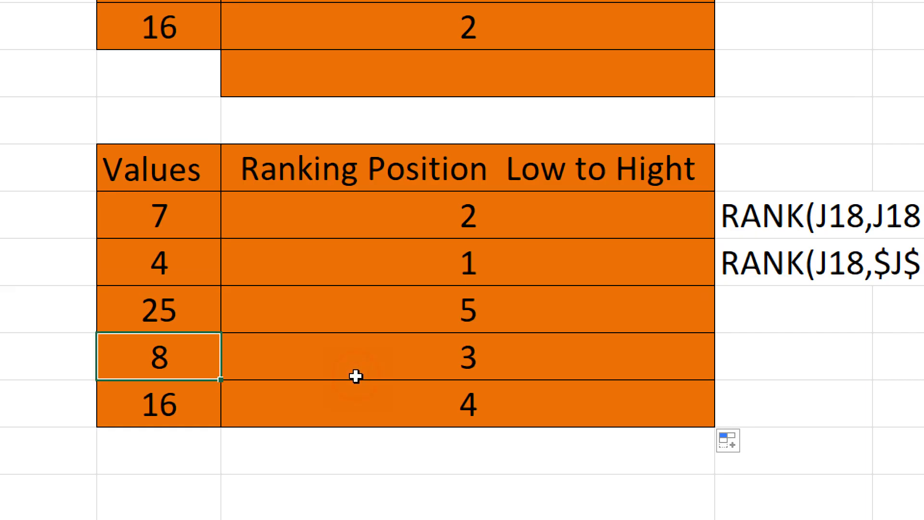
left_click(354, 404)
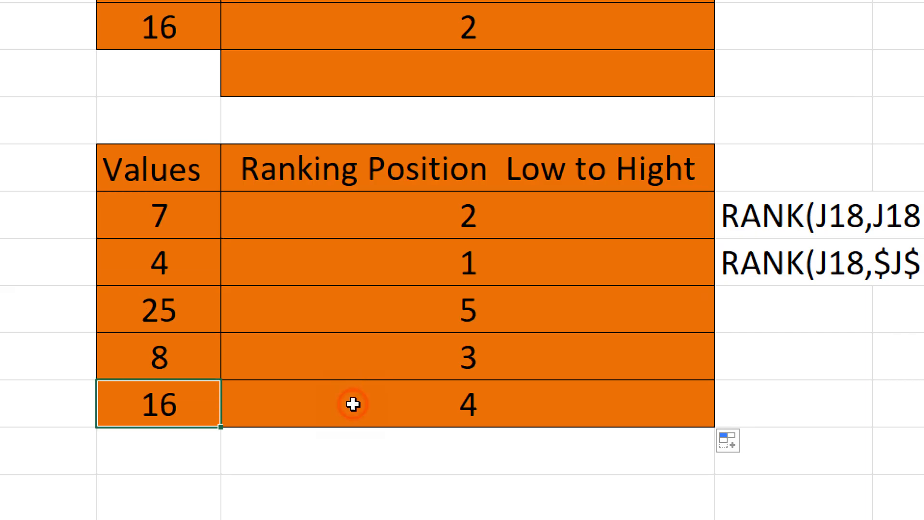
left_click(353, 359)
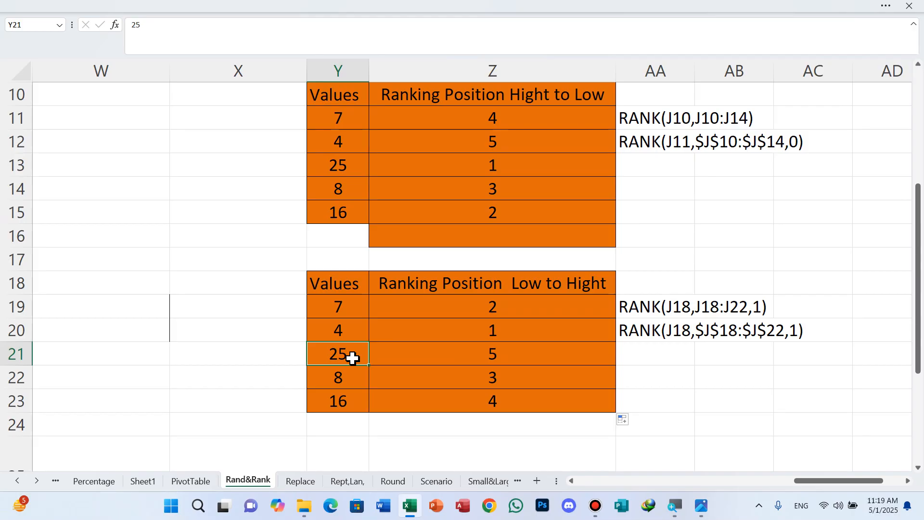
Step: Open the Replace sheet and enlarge its REPLACE table
left_click(301, 481)
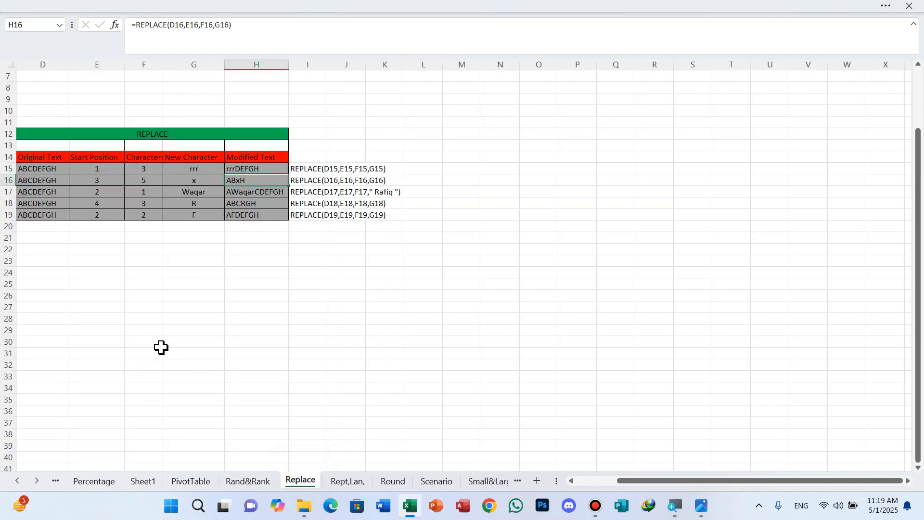
scroll(161, 346, "up", 10)
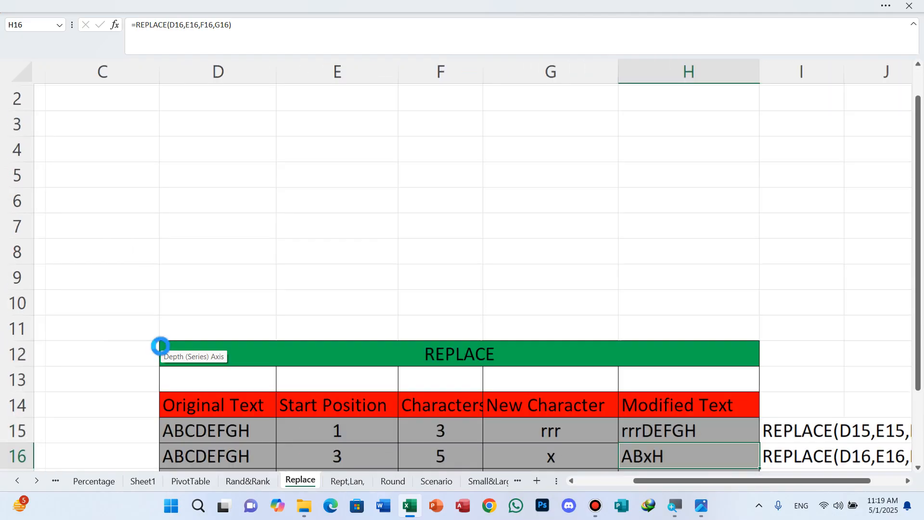
left_click(127, 73)
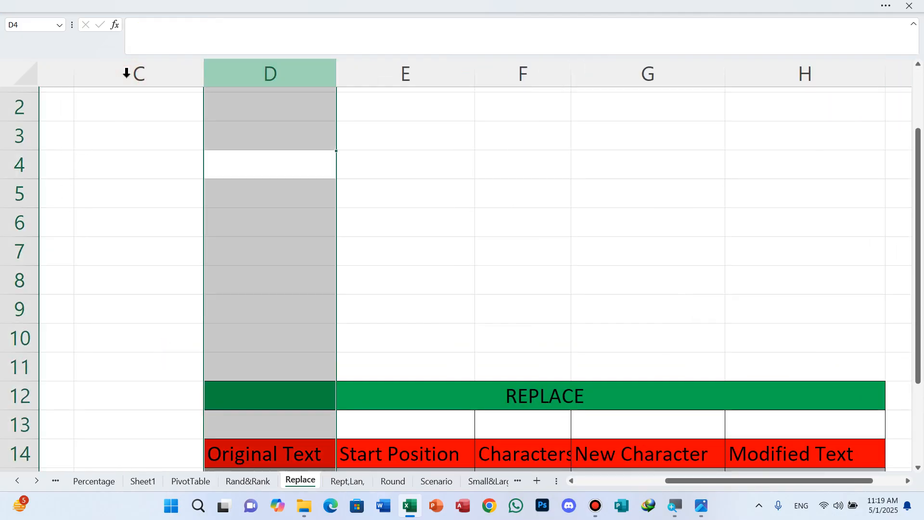
key("ctrl+minus")
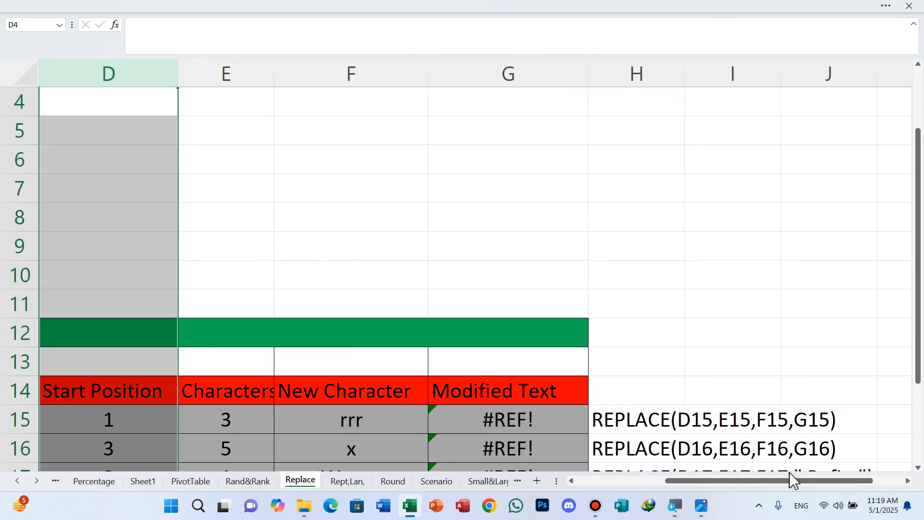
left_click_drag(794, 489, 635, 496)
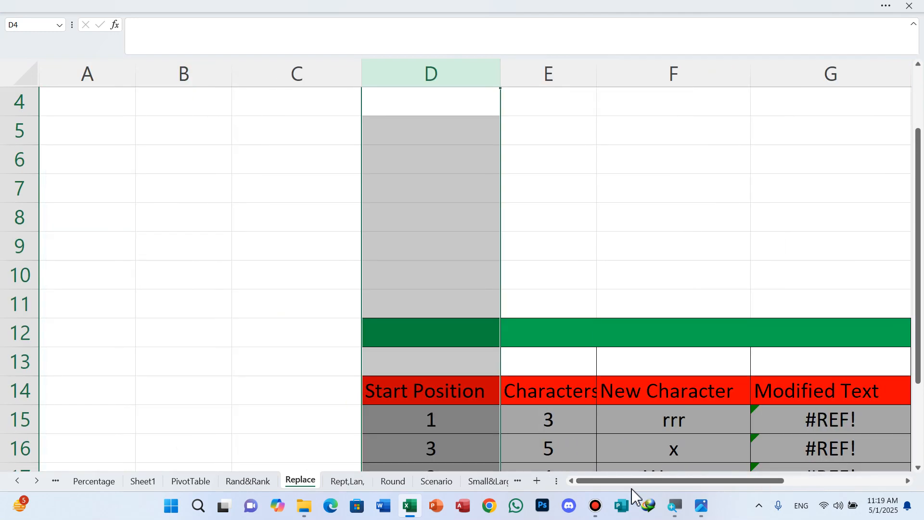
key("ctrl+z")
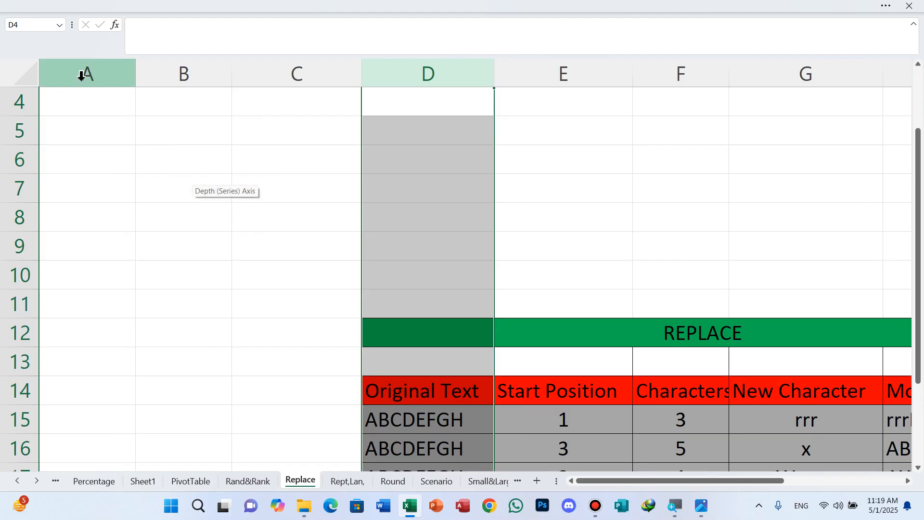
Step: Delete the three empty columns before the REPLACE table so that Original Text starts in column A
left_click(74, 69)
key("ctrl+minus")
key("ctrl+minus")
key("ctrl+minus")
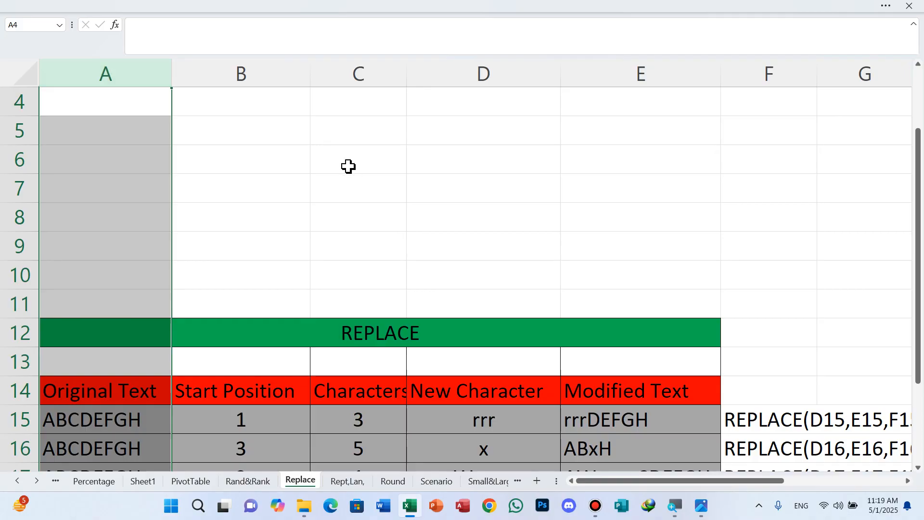
Step: Delete six empty rows above the REPLACE table, starting at row 6, so its title sits in row 6
left_click(5, 160)
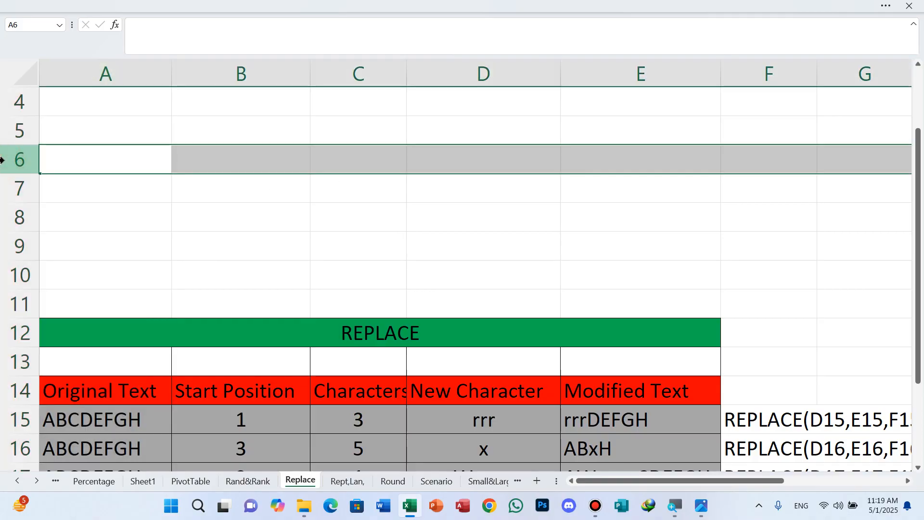
key("ctrl+minus")
key("ctrl+minus")
key("ctrl+minus")
key("ctrl+minus")
key("ctrl+minus")
key("ctrl+minus")
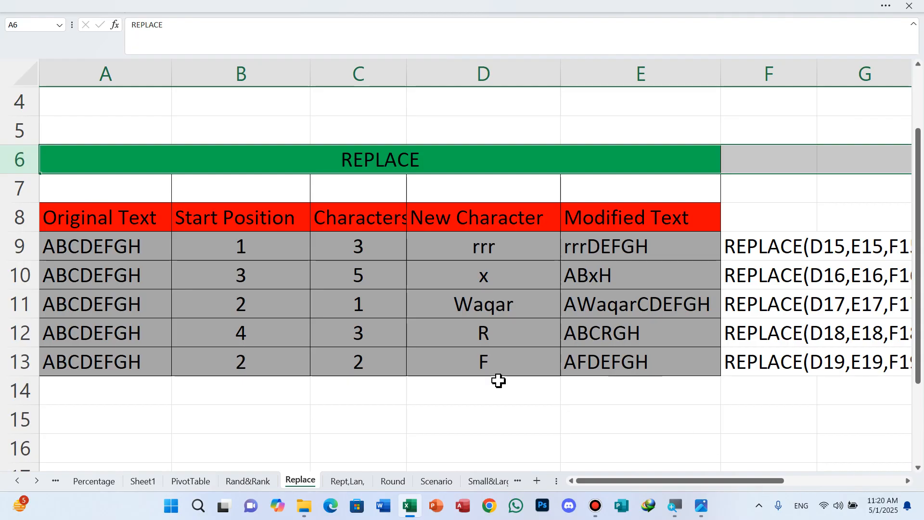
left_click(356, 418)
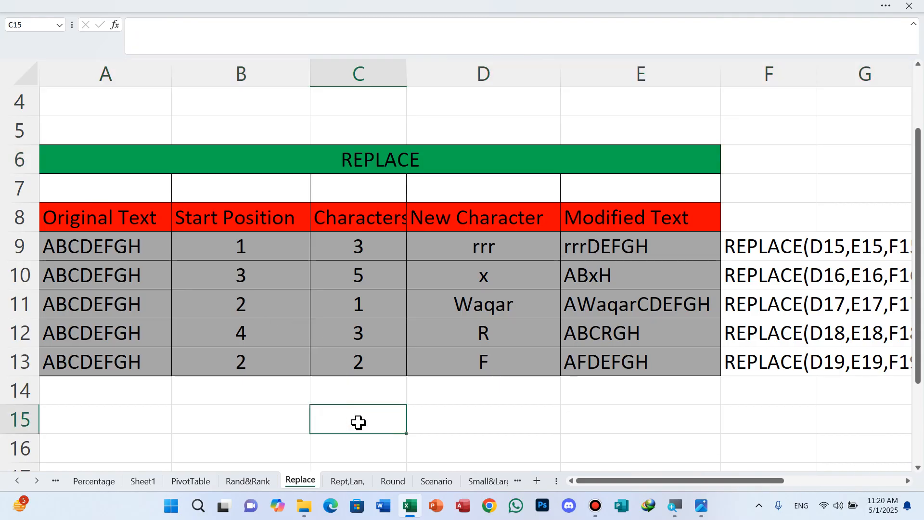
Step: Clear the Modified Text formulas in E9:E13 and autofit column C to its Characters To Replace header
left_click_drag(588, 248, 605, 354)
key("Delete")
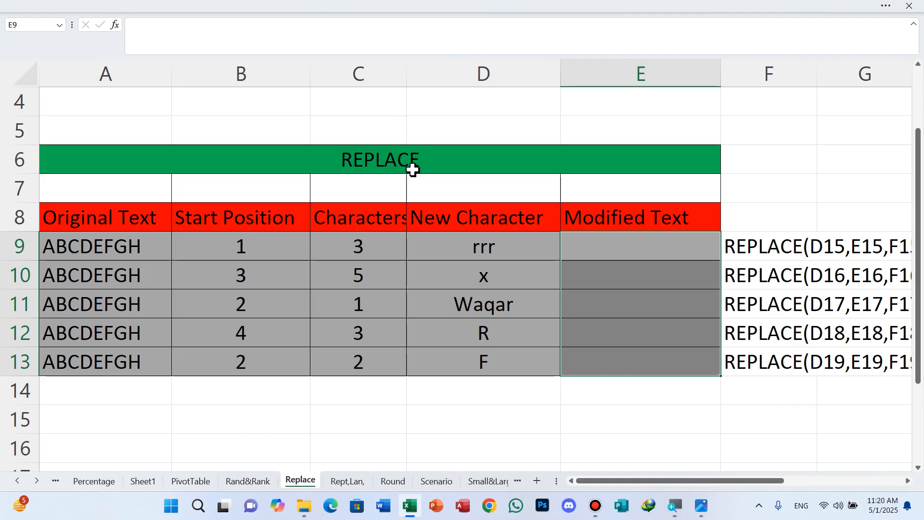
double_click(408, 75)
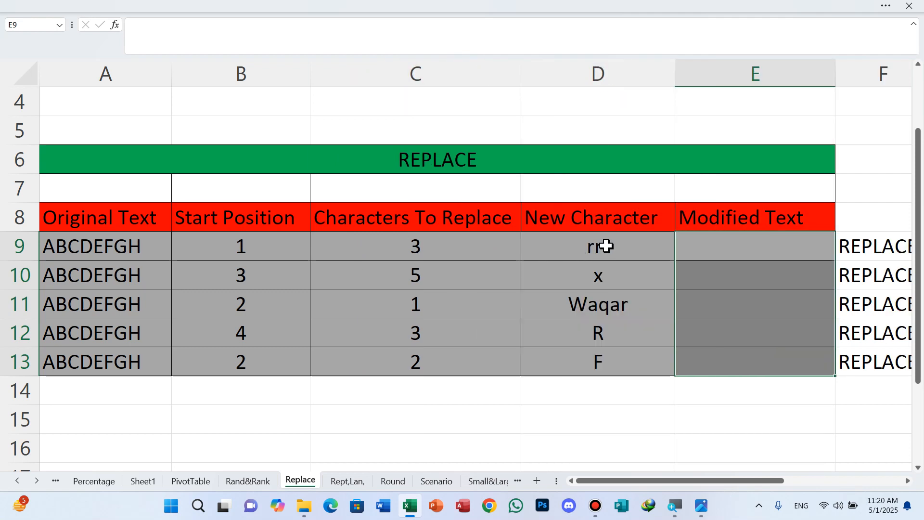
Step: Enter =REPLACE(A9,B9,C9,D9) in cell E9 under Modified Text
left_click(692, 249)
type("=")
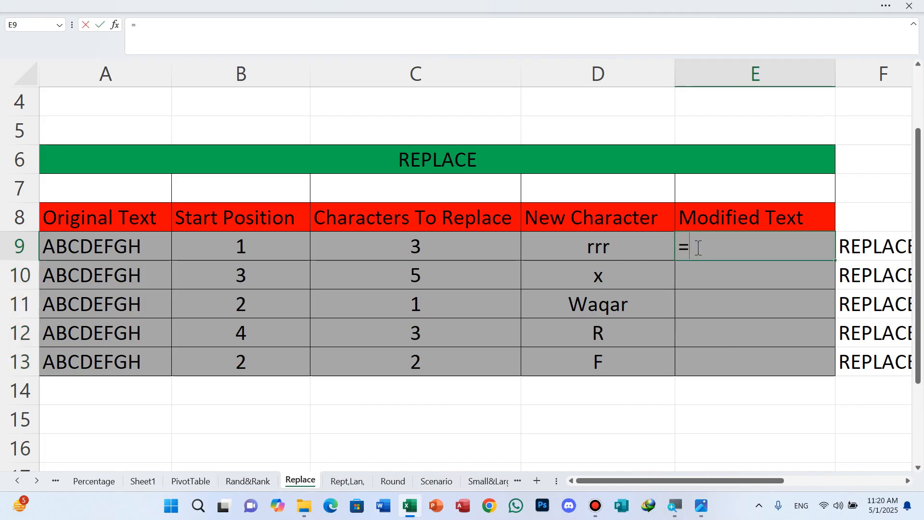
type("repl")
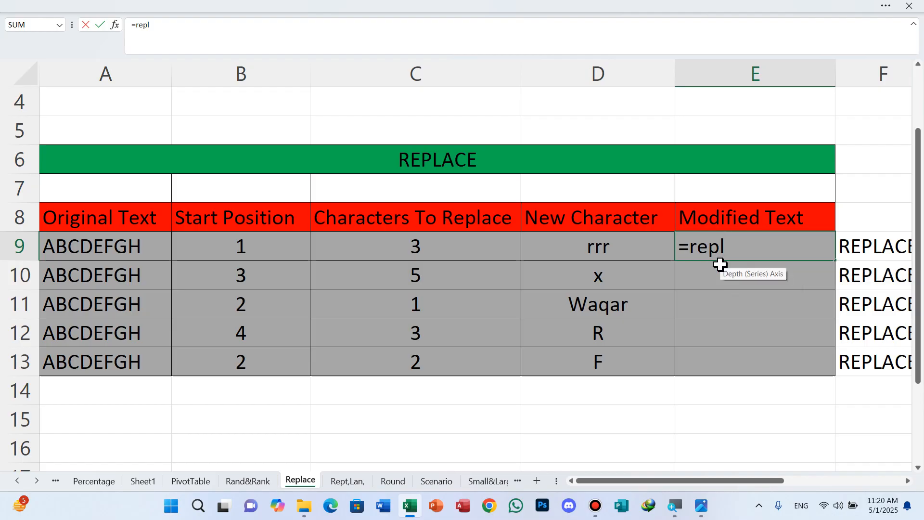
key("super+plus")
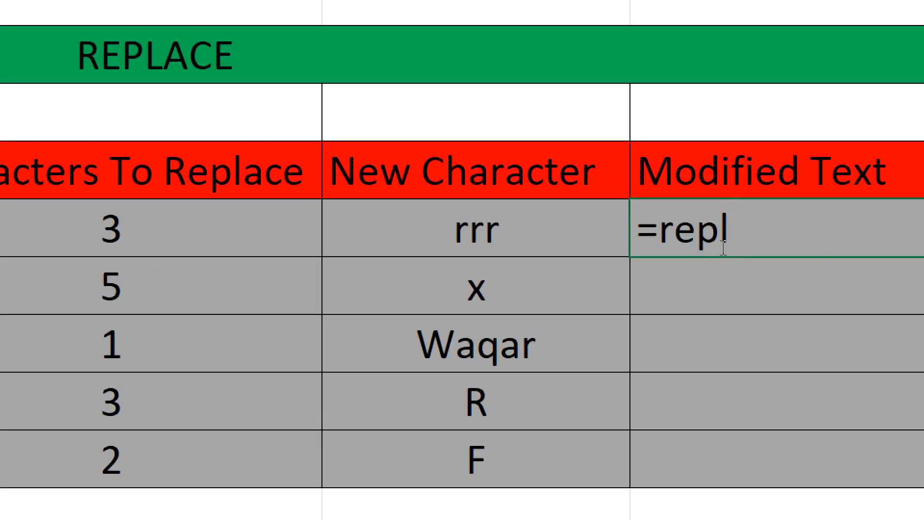
key("BackSpace")
key("BackSpace")
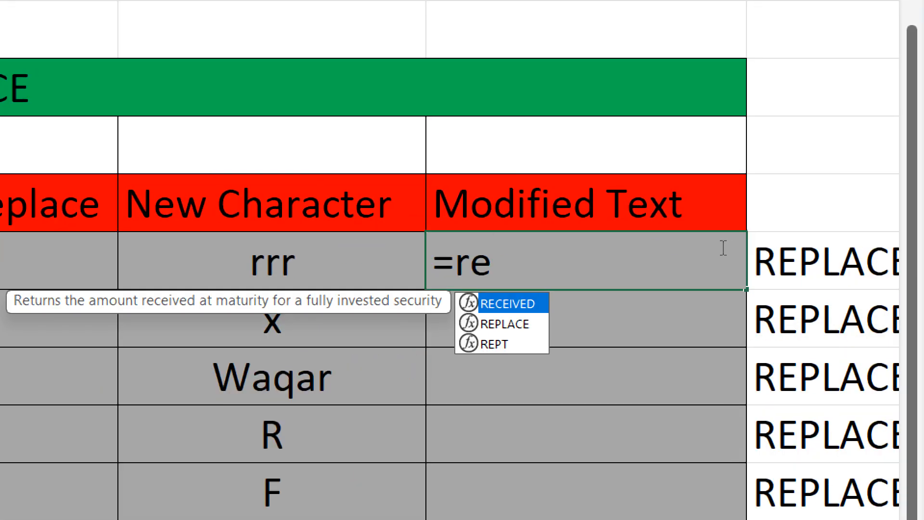
type("p")
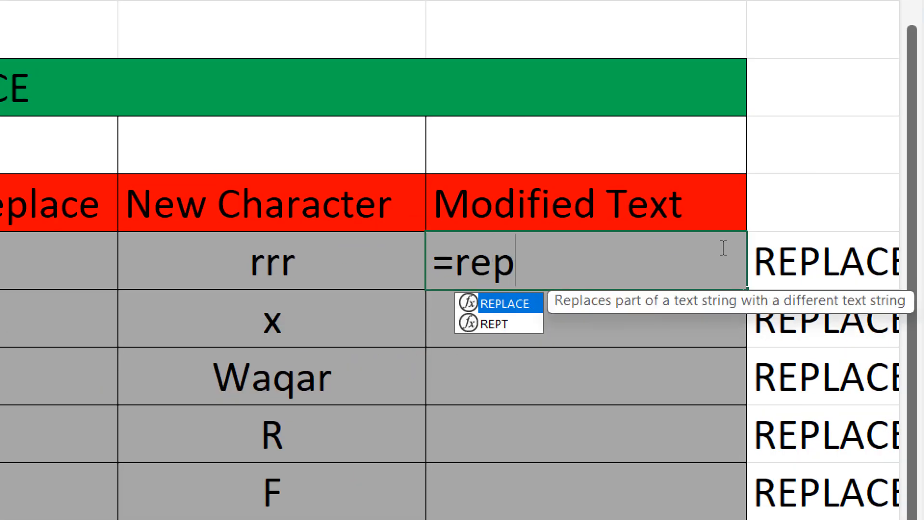
key("Tab")
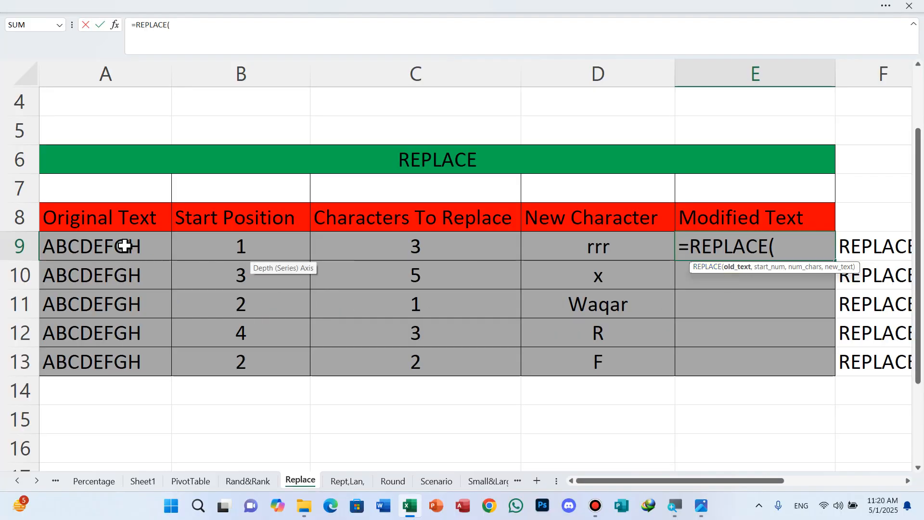
left_click(125, 246)
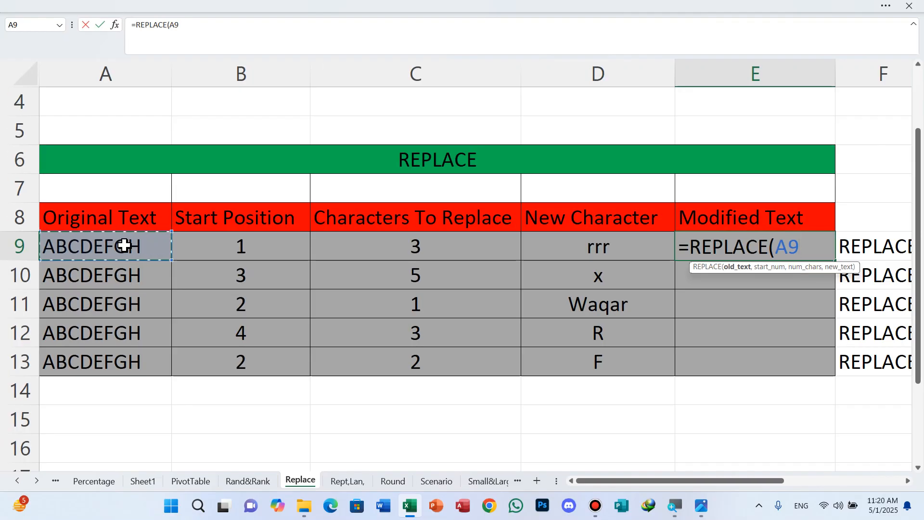
type(",")
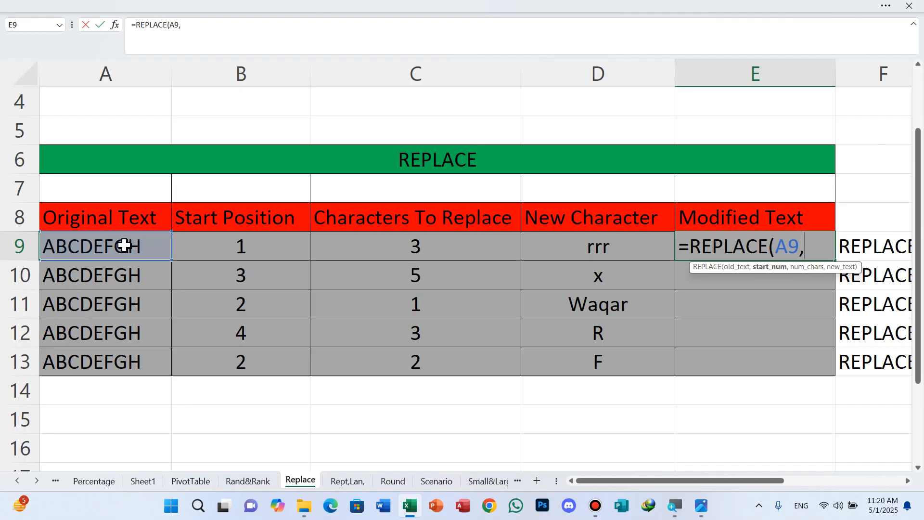
left_click(224, 244)
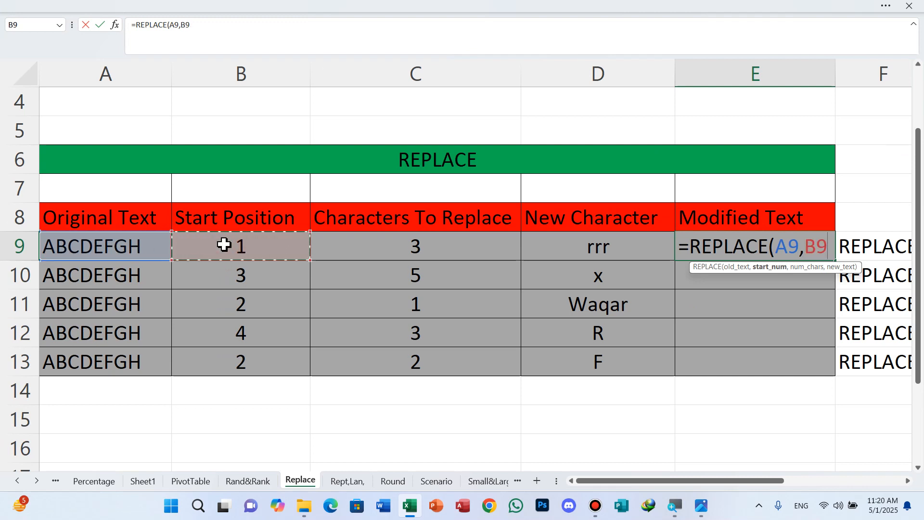
type(",")
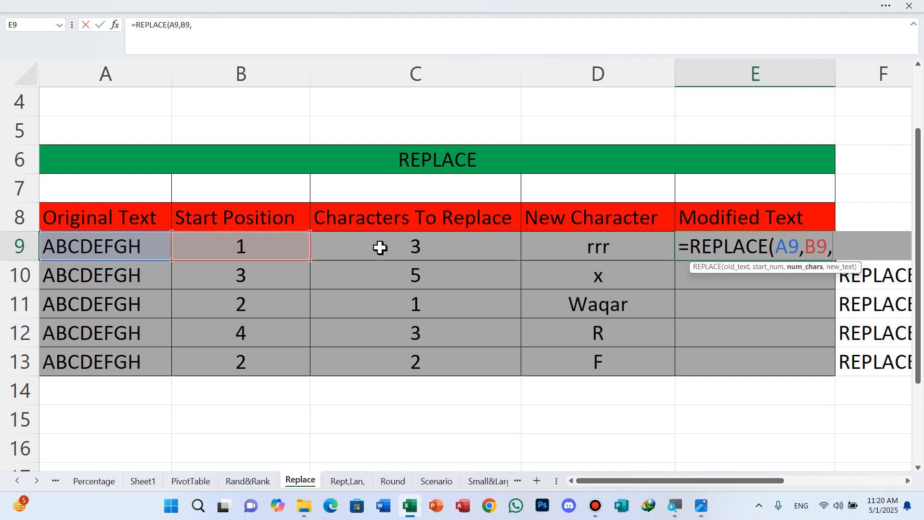
left_click(401, 243)
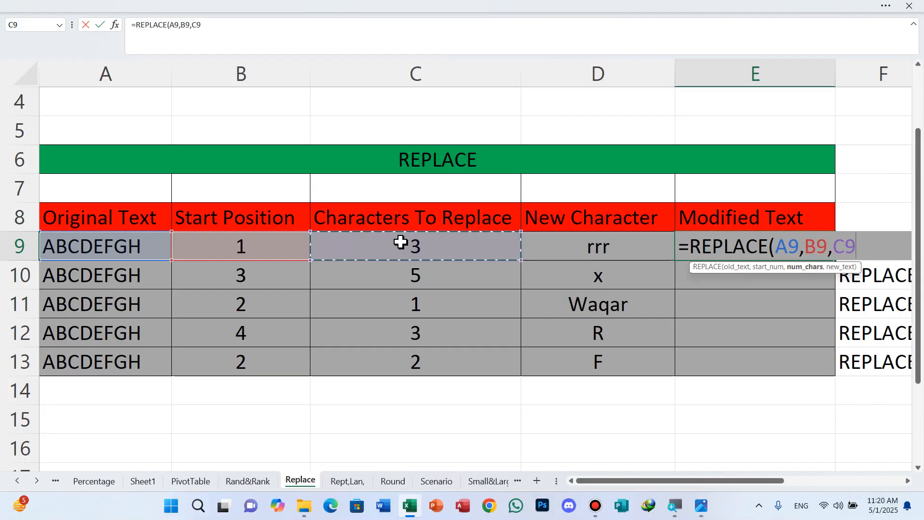
type(",")
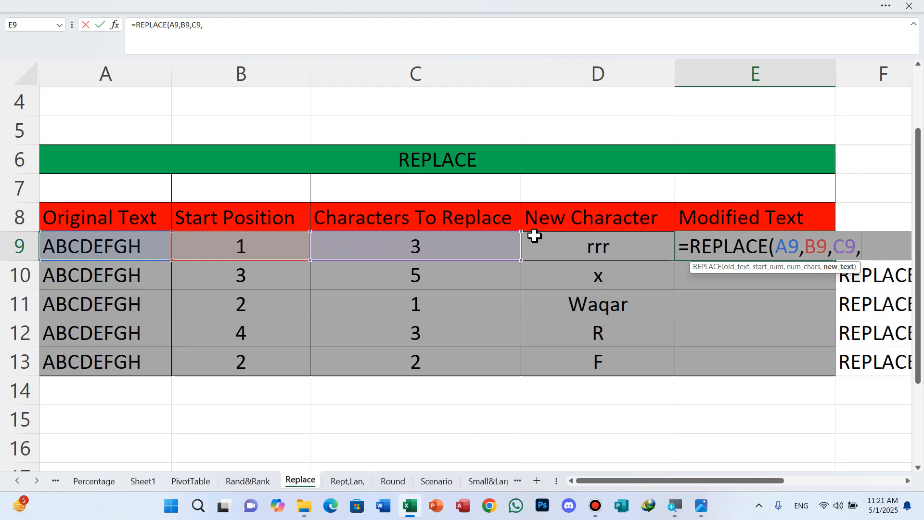
left_click(611, 250)
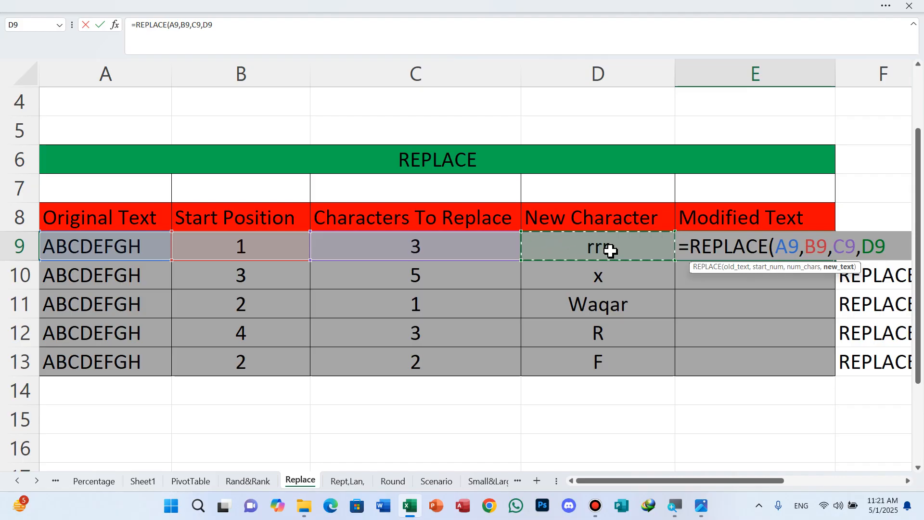
type(")")
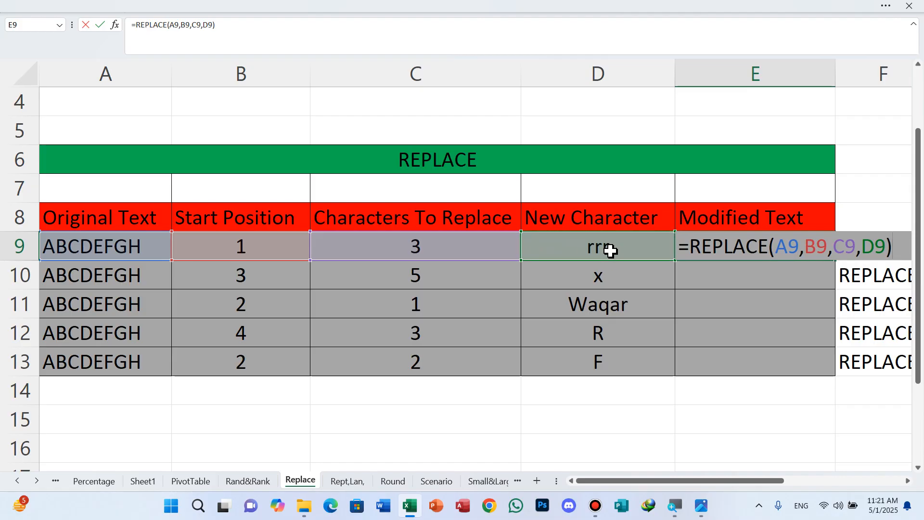
key("Return")
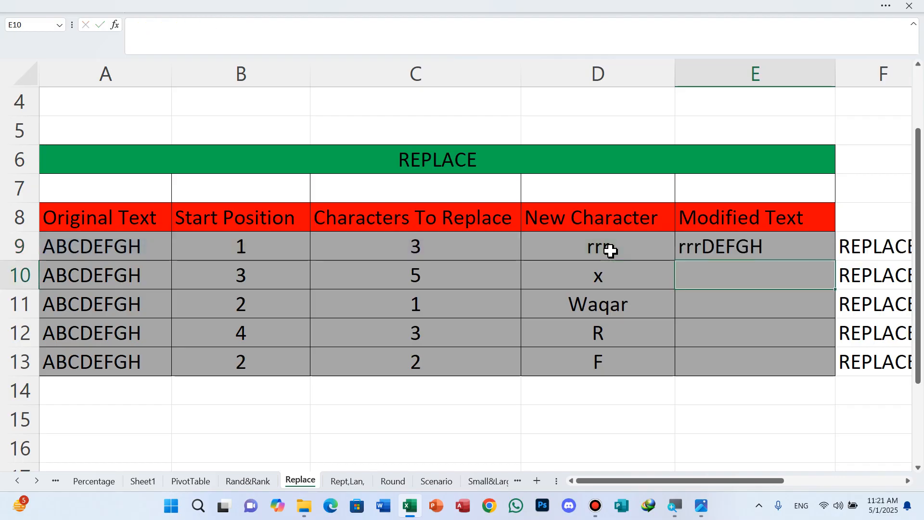
Step: Fill the REPLACE formula from E9 down through E13
left_click(703, 245)
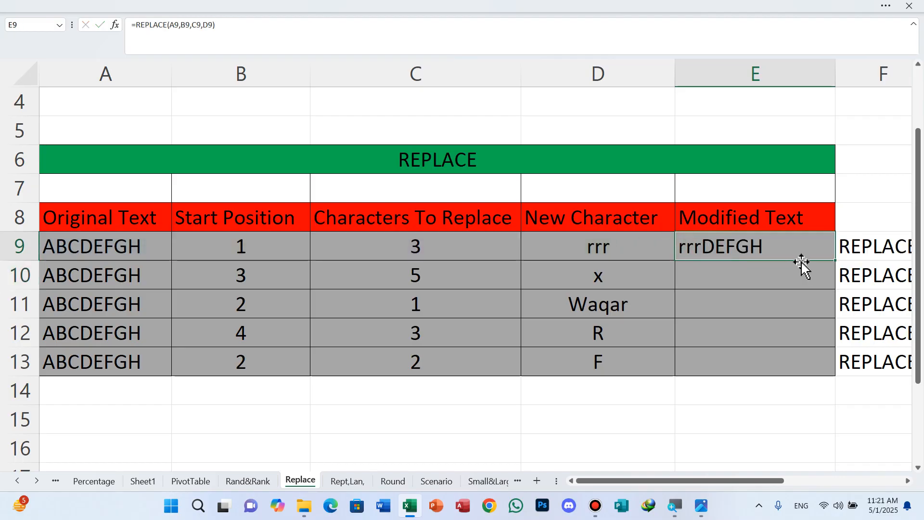
left_click_drag(836, 261, 836, 374)
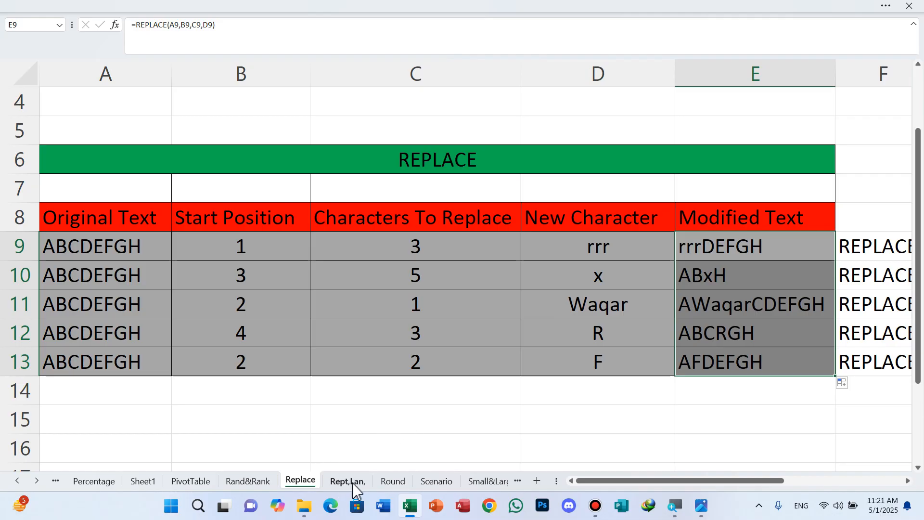
Step: On the Rept,Lan, sheet, delete the six empty columns before the REPEAT table so that Text To Repeat starts in column A
left_click(353, 483)
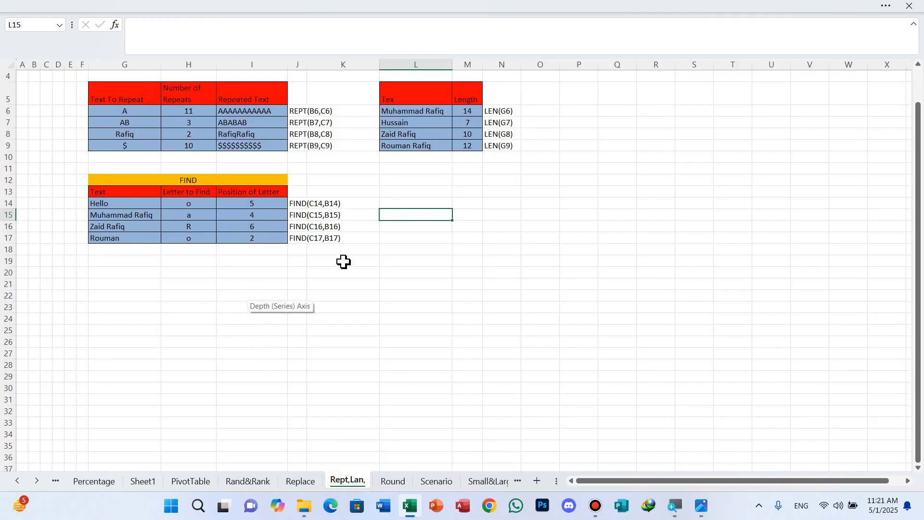
scroll(344, 262, "up", 1)
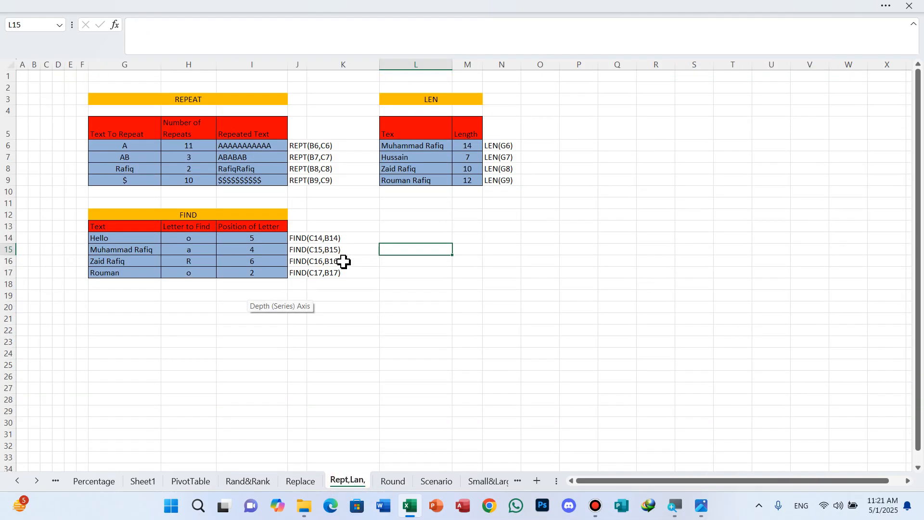
left_click(21, 63)
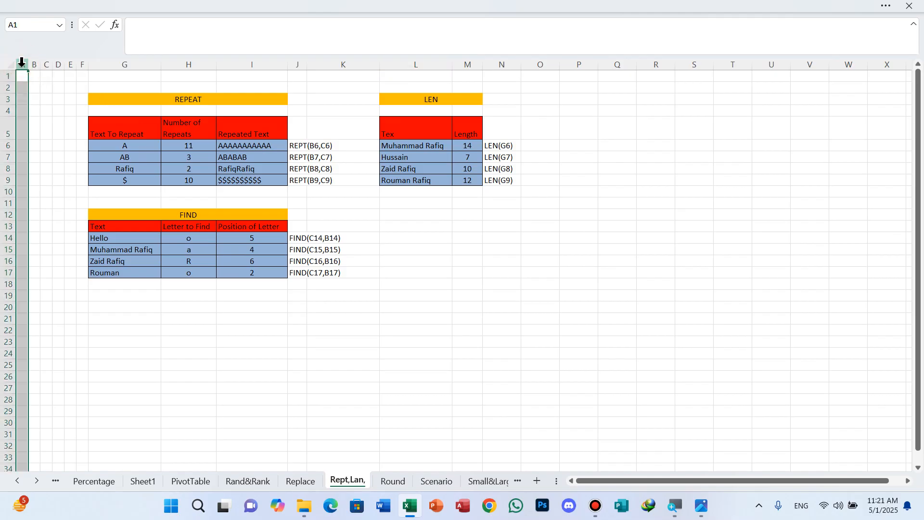
key("ctrl+minus")
key("ctrl+minus")
key("ctrl+minus")
key("ctrl+minus")
key("ctrl+minus")
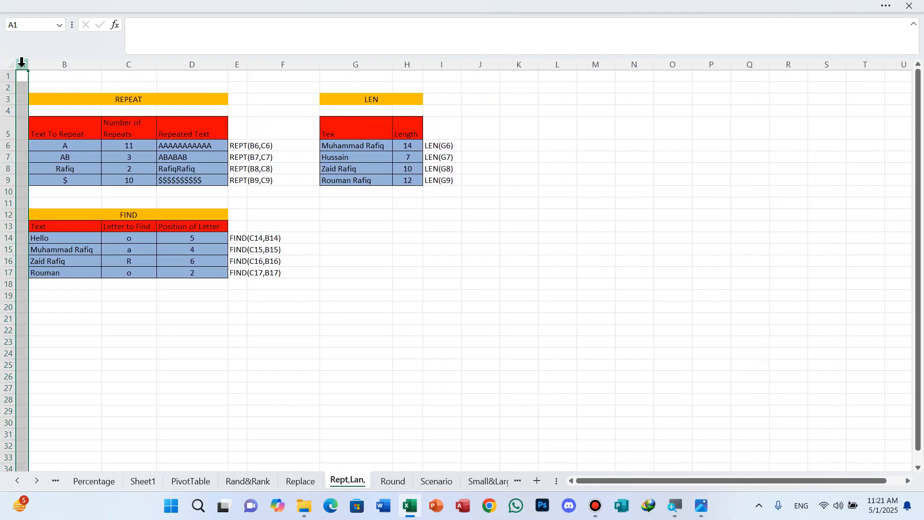
key("ctrl+minus")
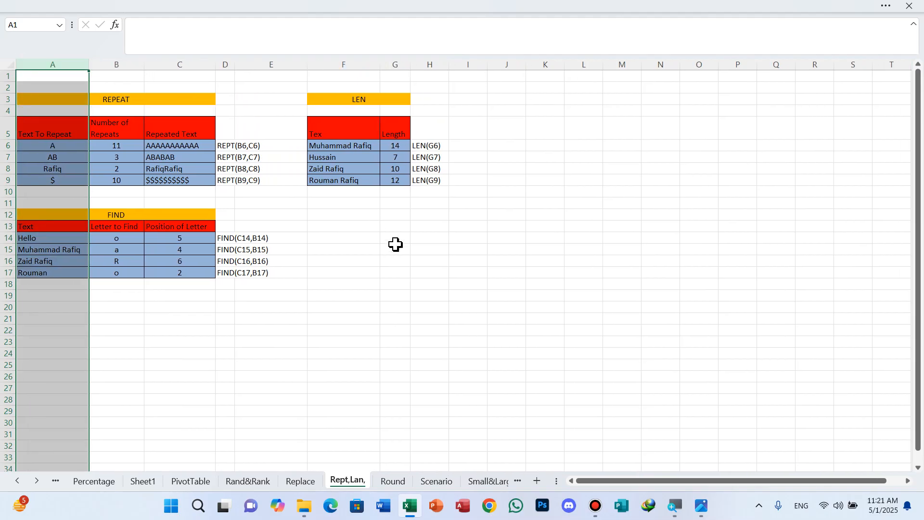
left_click(385, 272)
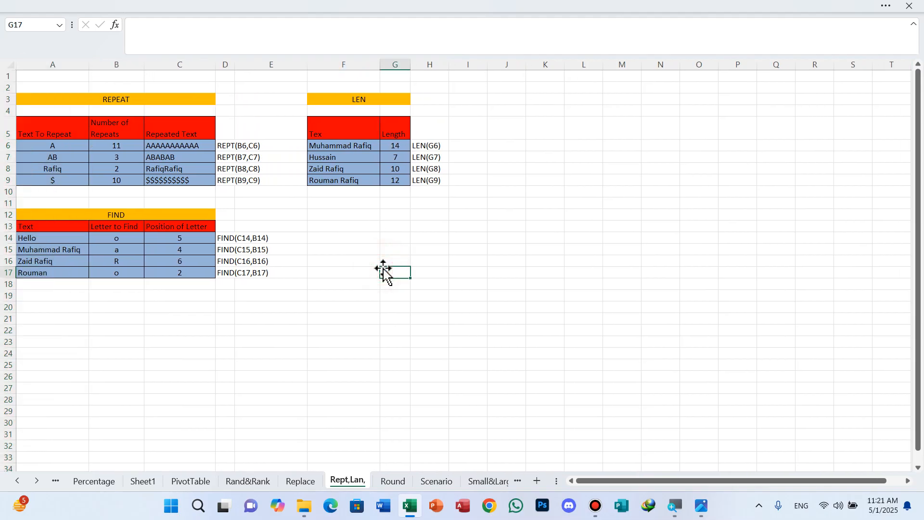
Step: Delete empty row 11 above the FIND title and empty row 2 above the REPEAT and LEN titles
scroll(384, 268, "up", 4, "ctrl")
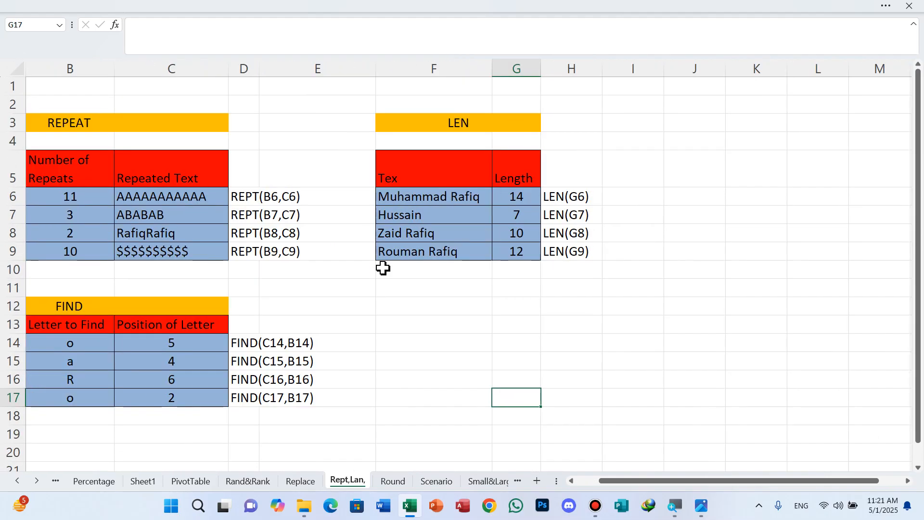
scroll(384, 268, "up", 2, "ctrl")
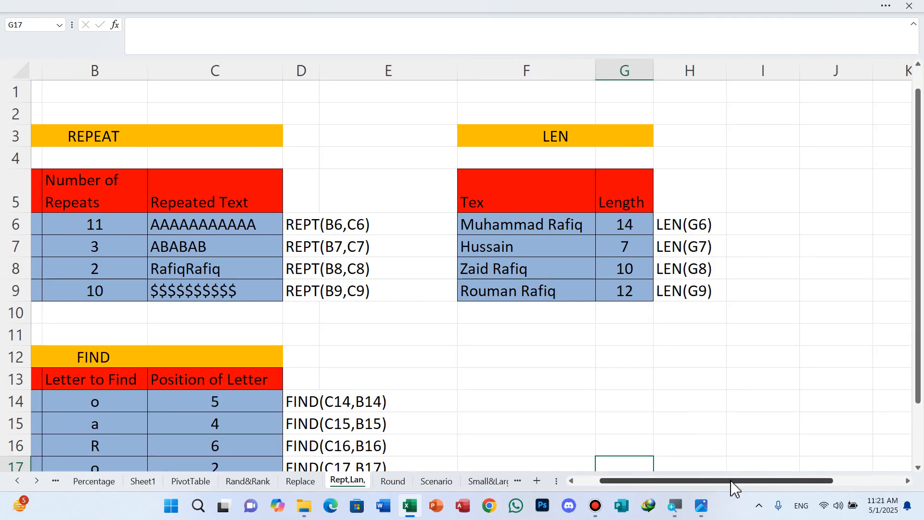
left_click_drag(734, 488, 645, 490)
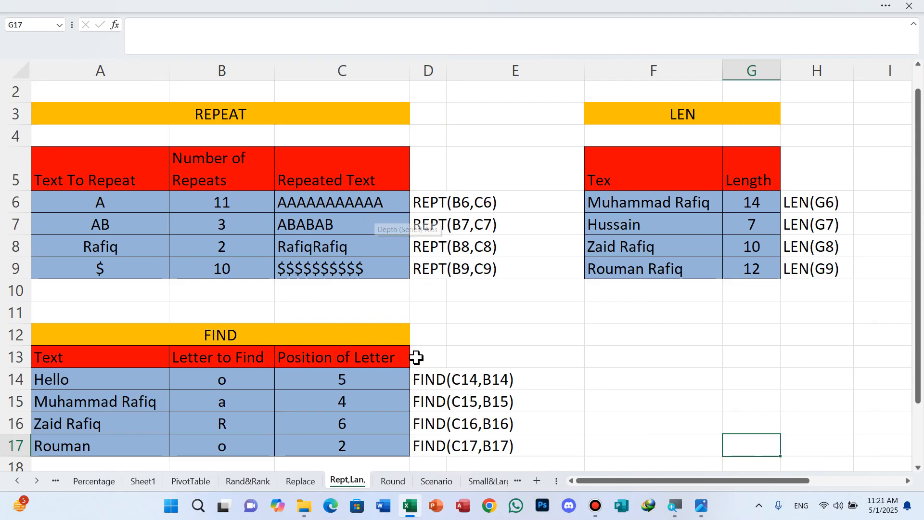
left_click(2, 315)
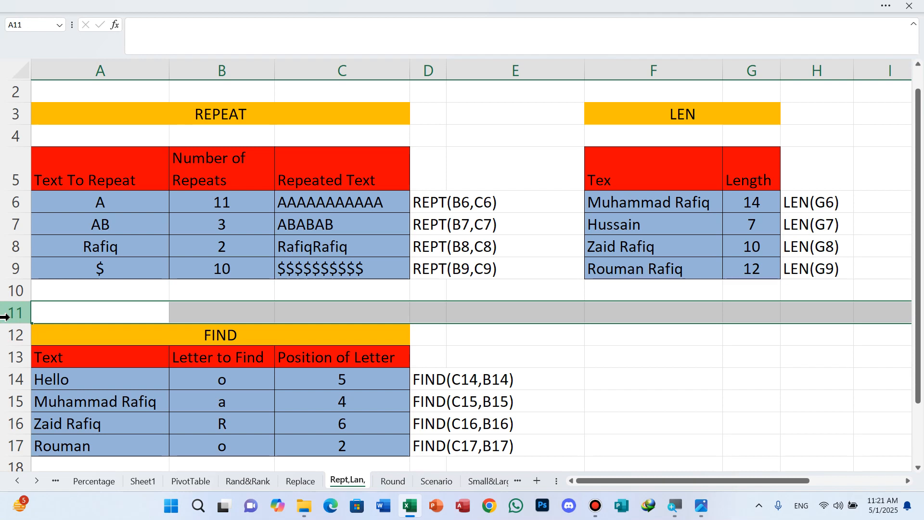
key("ctrl+minus")
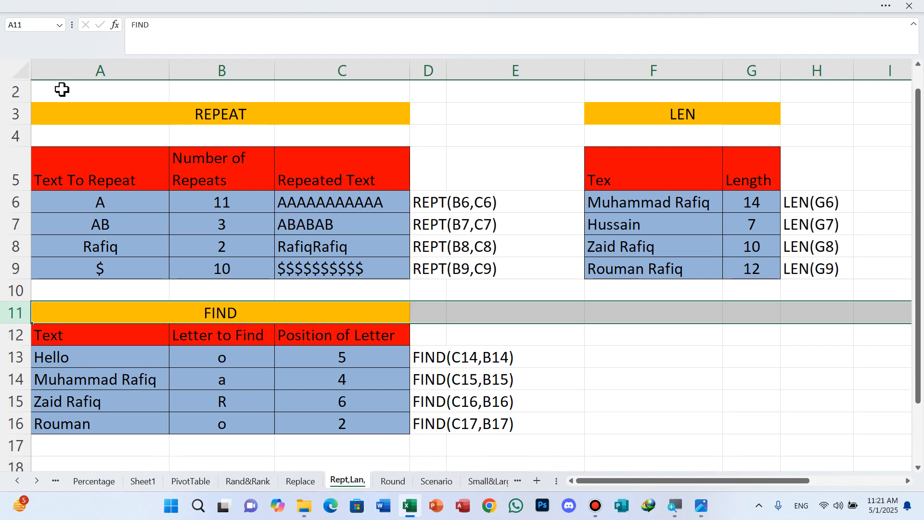
left_click(13, 91)
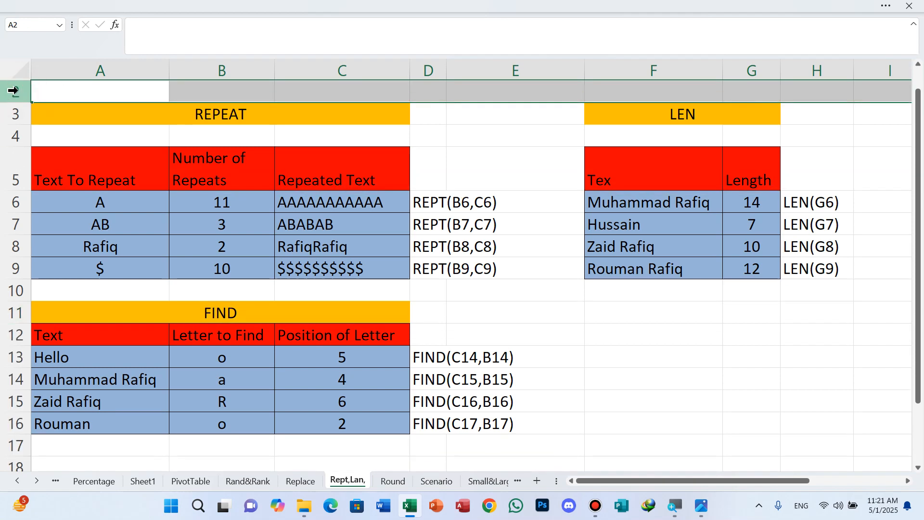
key("ctrl+minus")
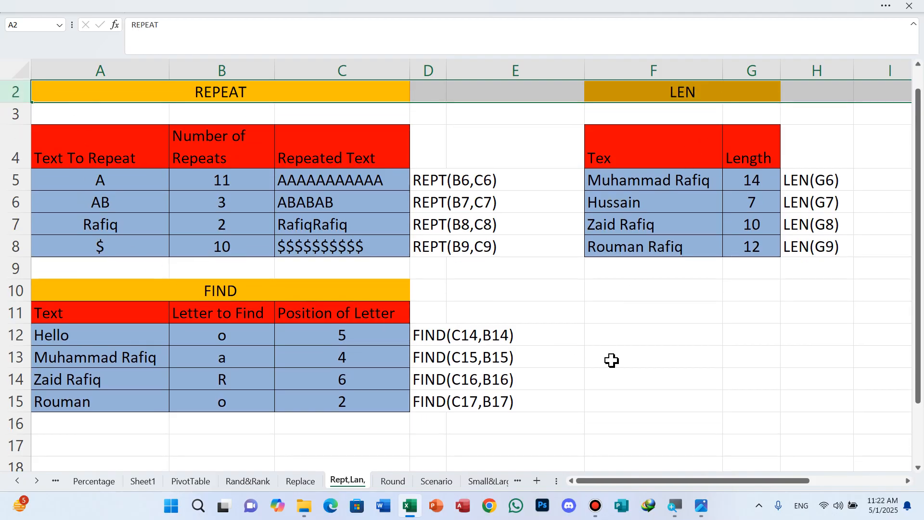
Step: Clear the Repeated Text formulas in C5:C8 of the REPEAT table
scroll(610, 351, "up", 1, "ctrl")
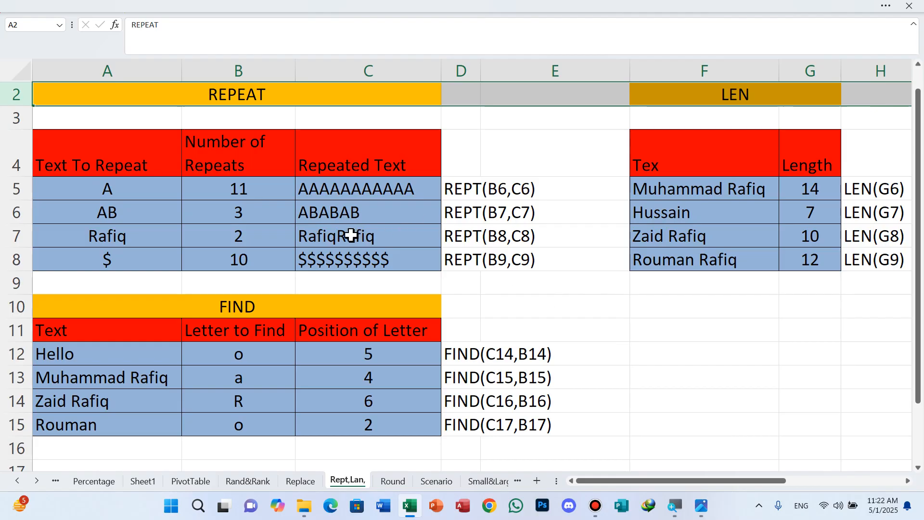
left_click(326, 191)
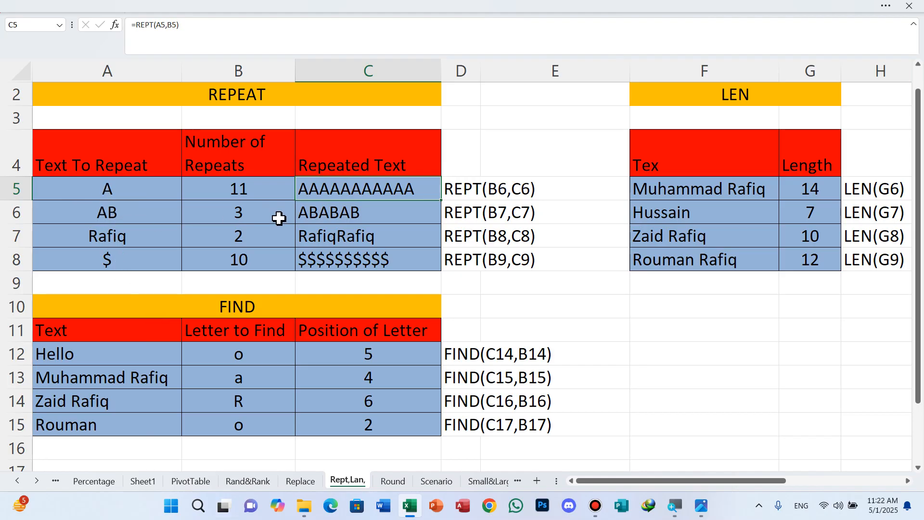
left_click(334, 200)
left_click_drag(334, 200, 341, 264)
key("Delete")
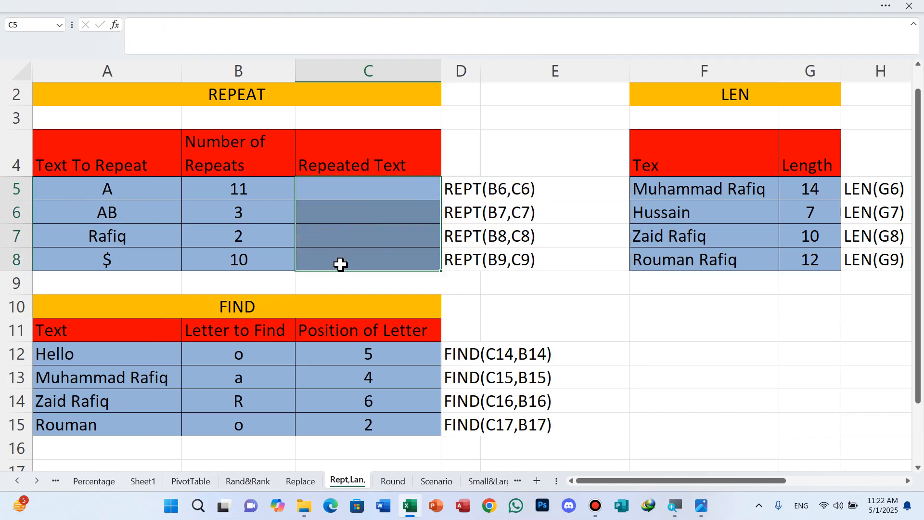
Step: Enter =REPT(A5,B5) in C5 of the REPEAT table and fill the formula down through C8
left_click(337, 190)
type("=")
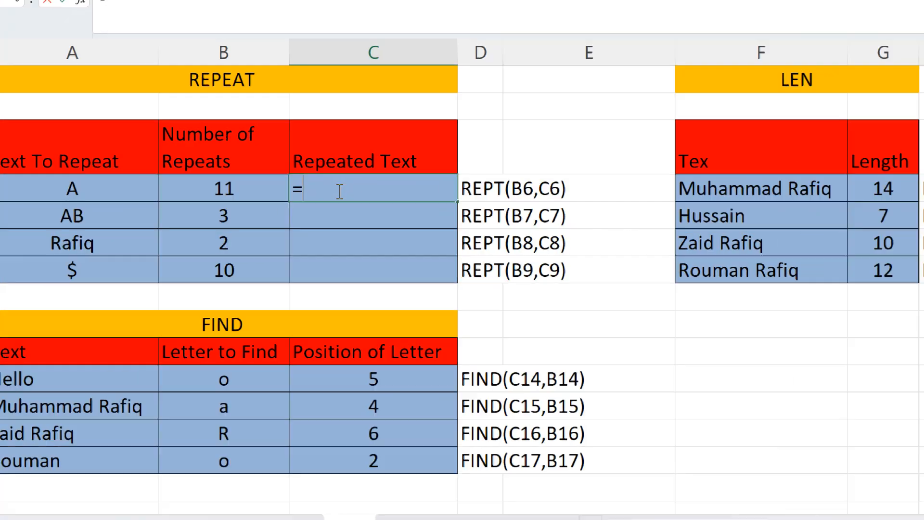
type("rep")
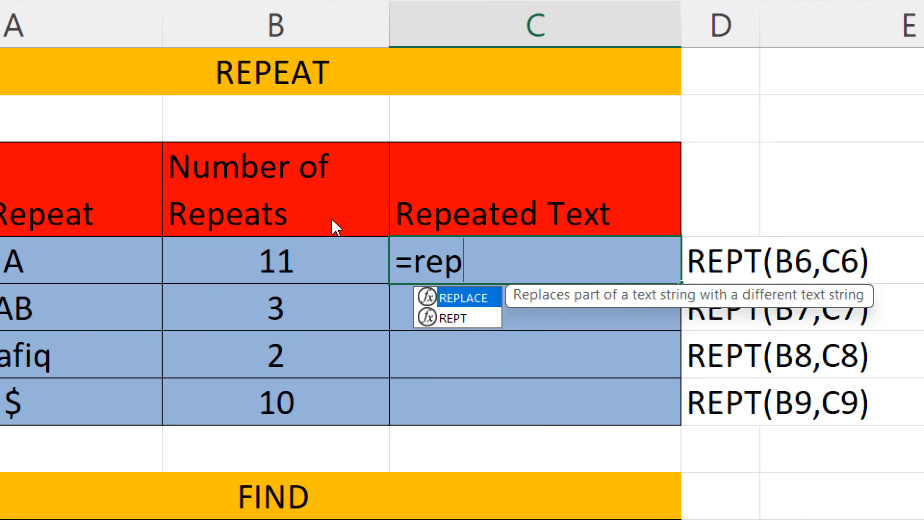
type("t")
key("Tab")
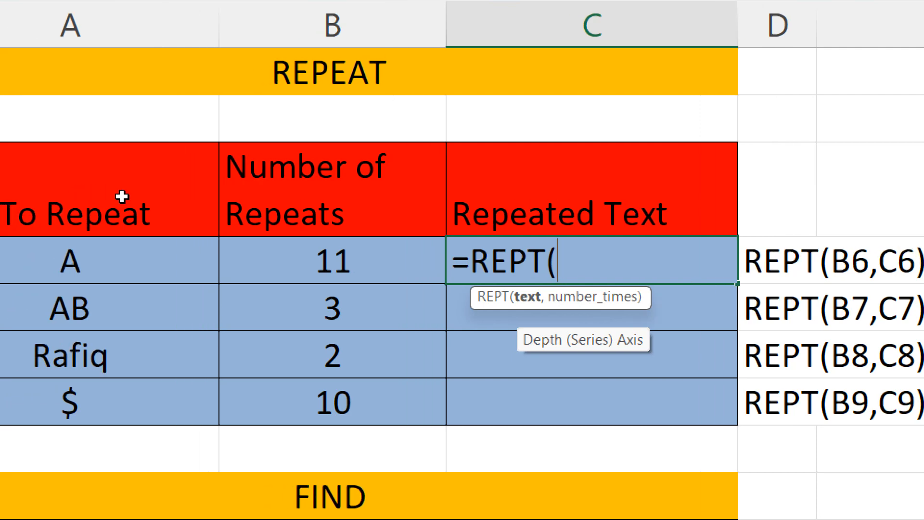
key("Left")
key("Left")
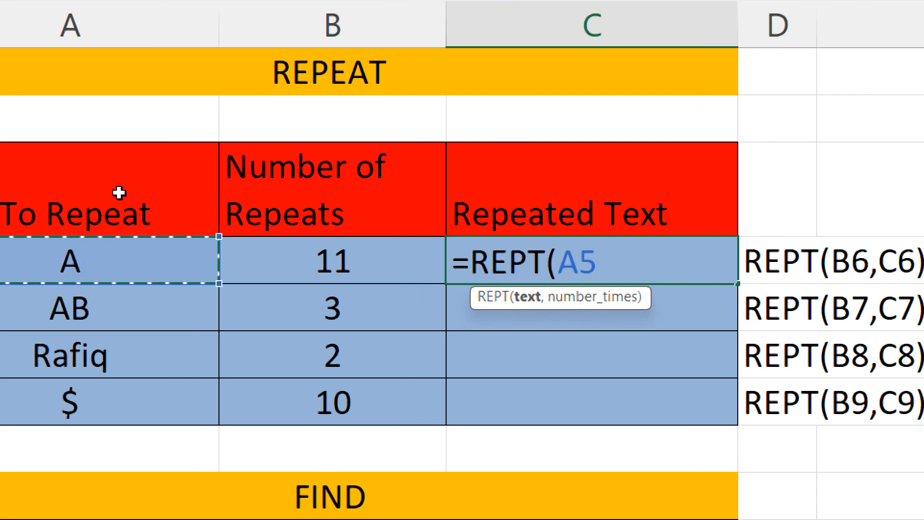
type(",")
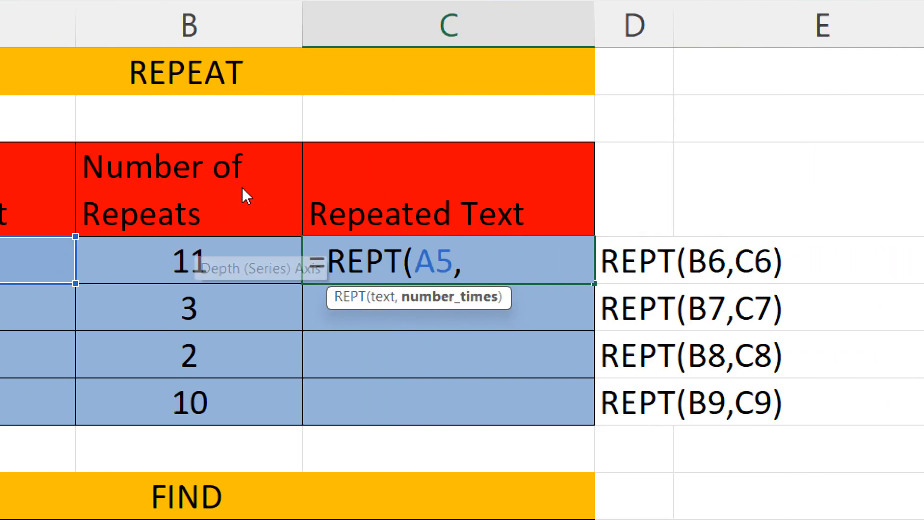
key("Left")
type(")")
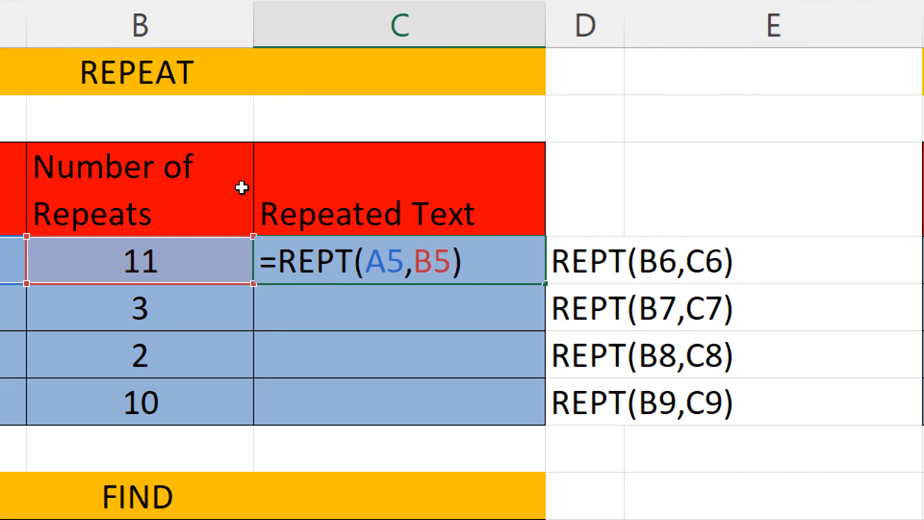
key("Return")
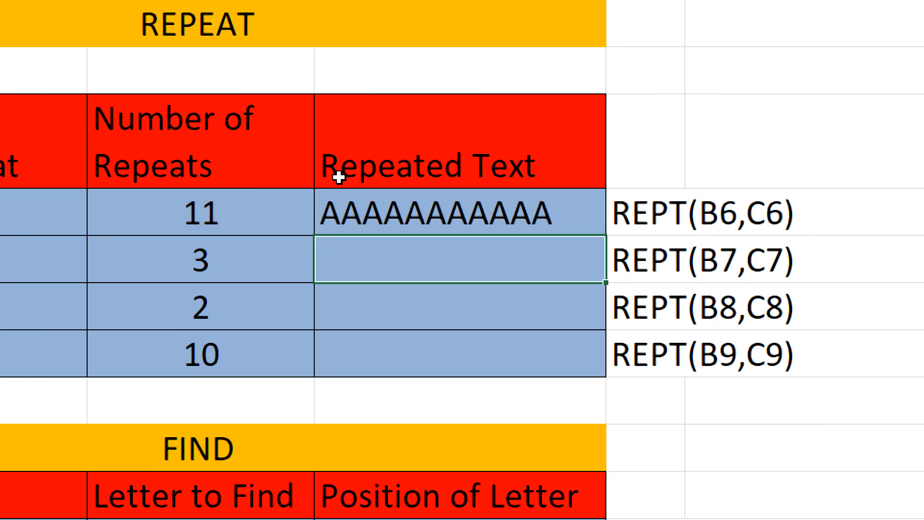
left_click(380, 201)
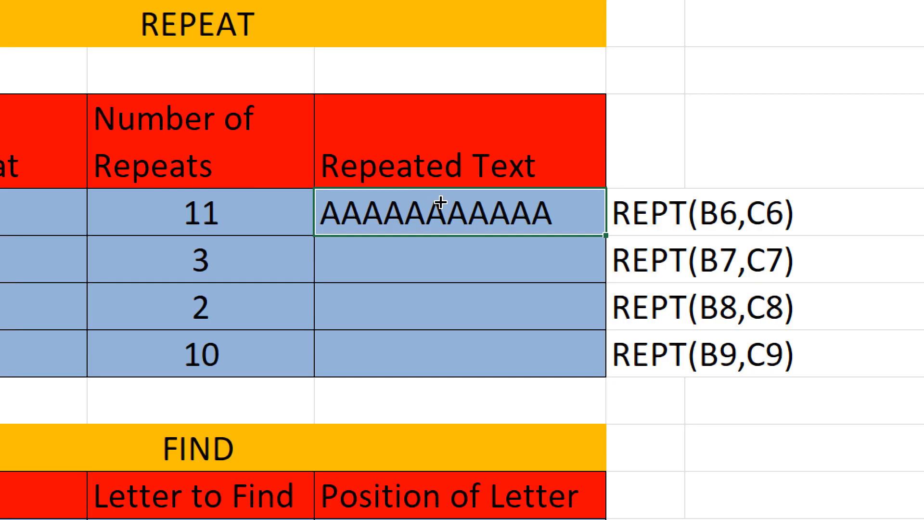
left_click_drag(439, 202, 432, 273)
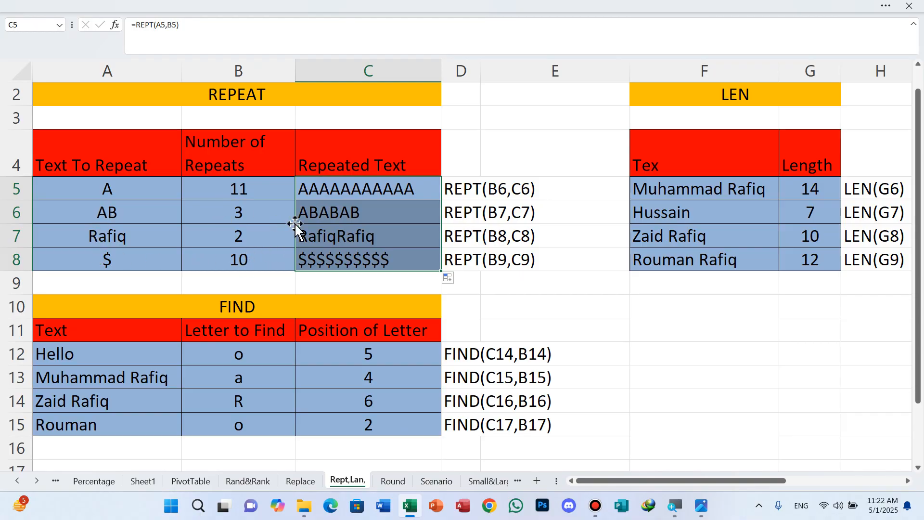
Step: Clear the Position of Letter formulas in C12:C15 of the FIND table
left_click_drag(380, 355, 384, 425)
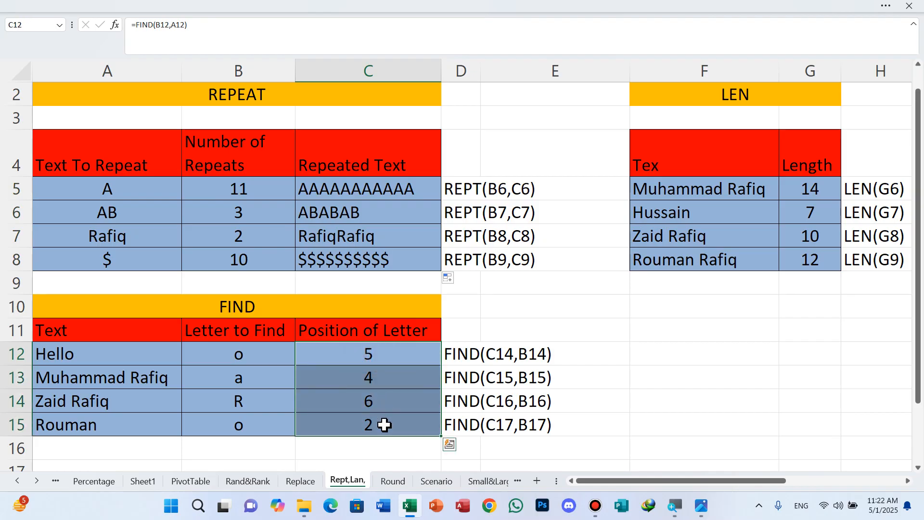
key("Delete")
Step: Enter =FIND(B12,A12) in C12 of the FIND table and fill the formula down through C15
left_click(384, 364)
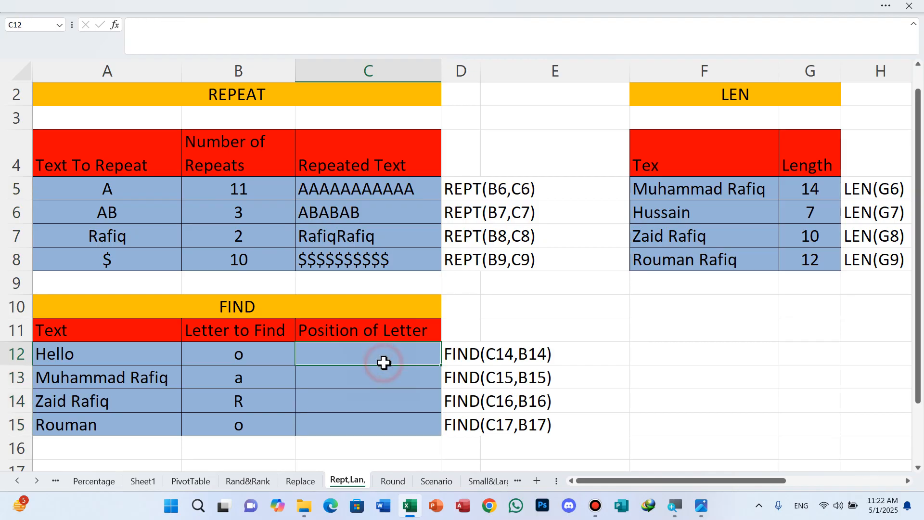
type("=")
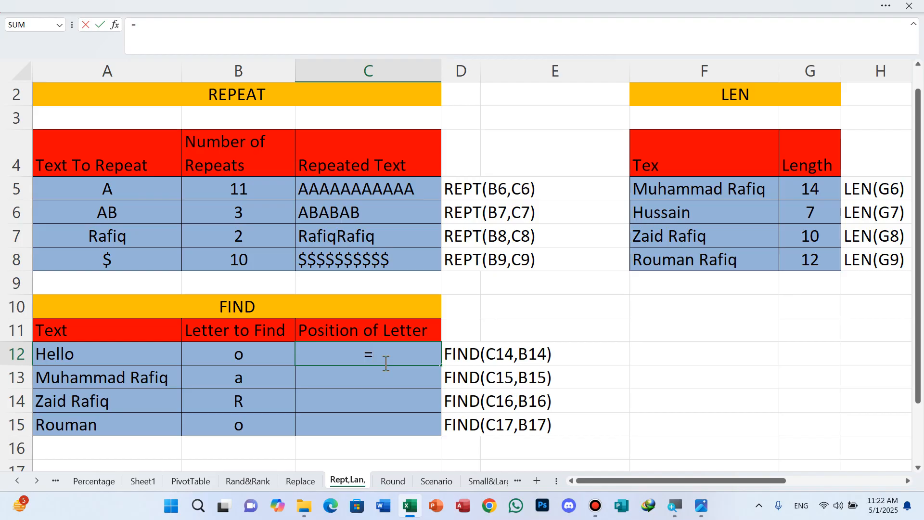
type("fin")
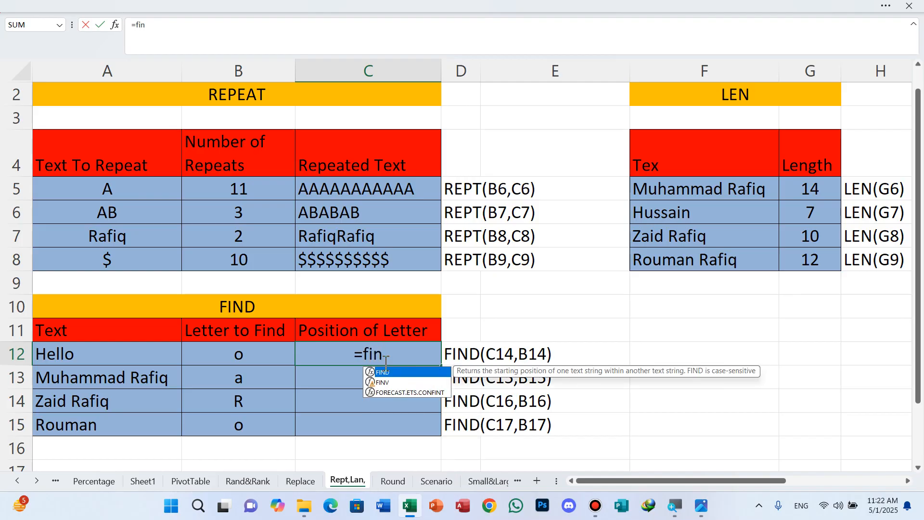
key("super+plus")
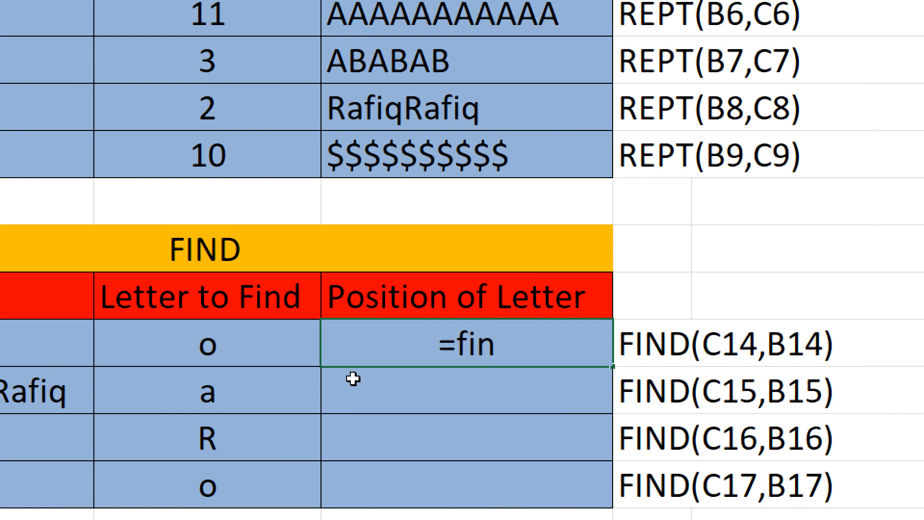
type("d")
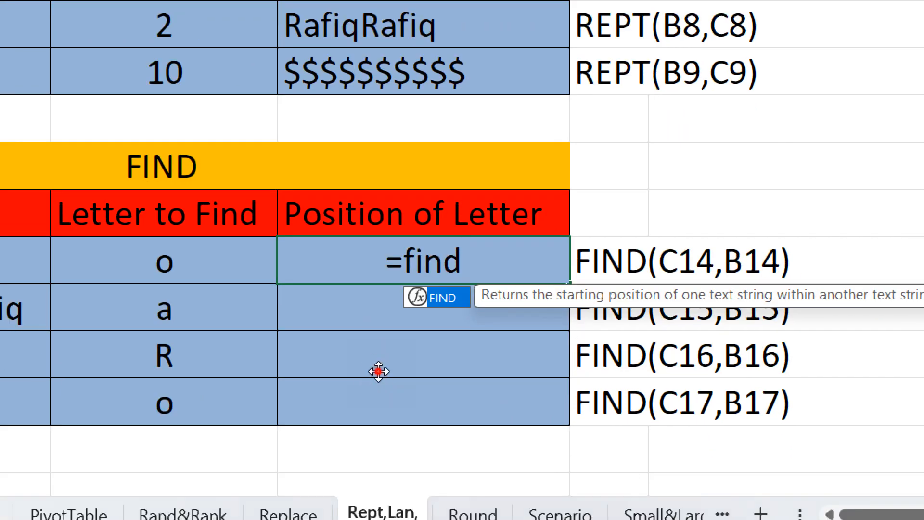
key("Tab")
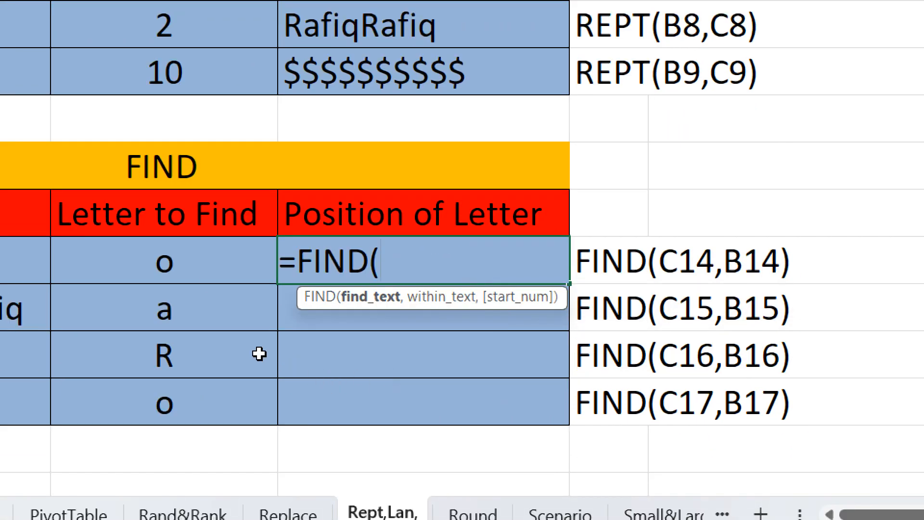
key("Left")
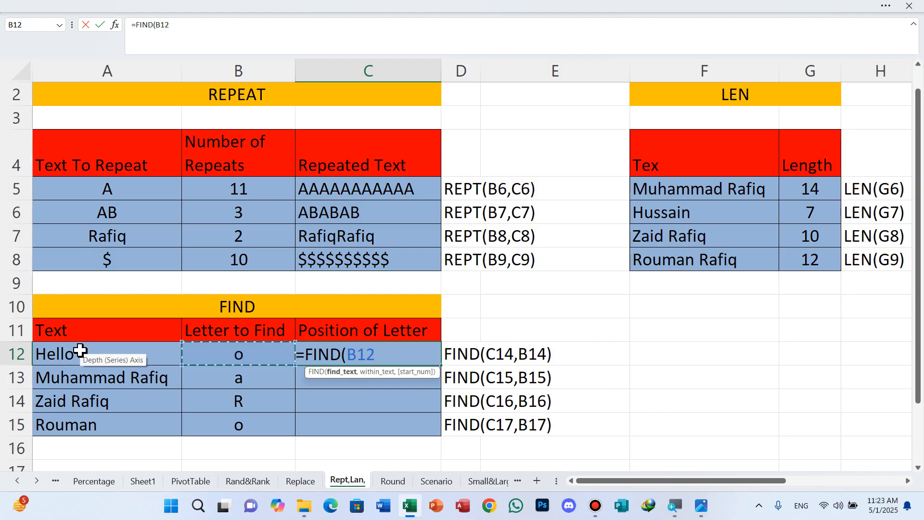
type(",")
left_click(80, 350)
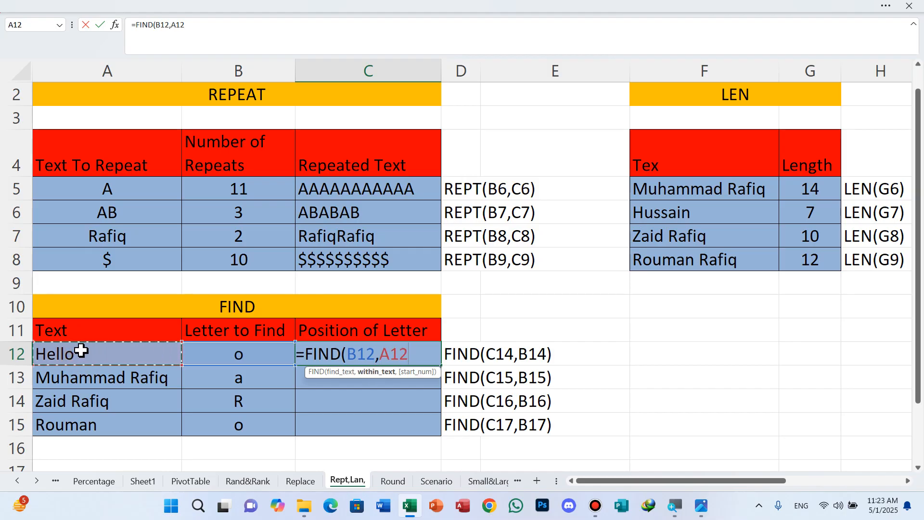
type(")")
key("Return")
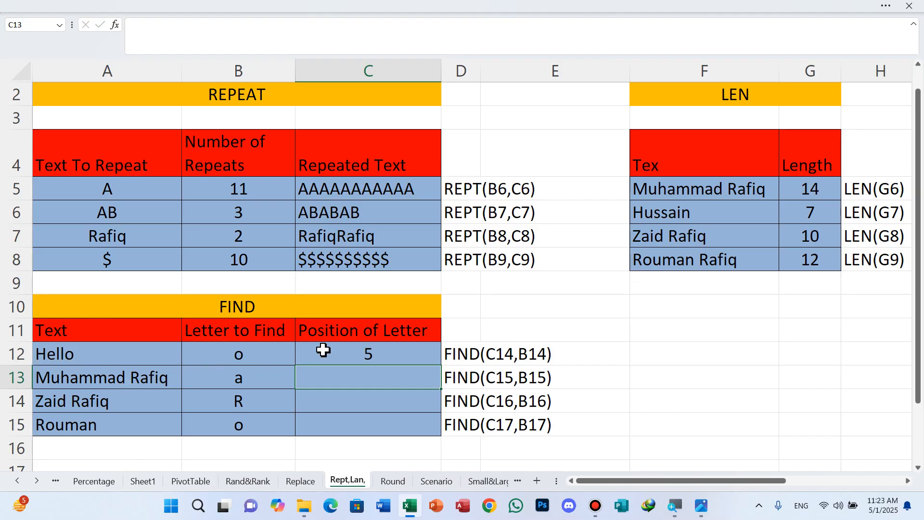
left_click(376, 356)
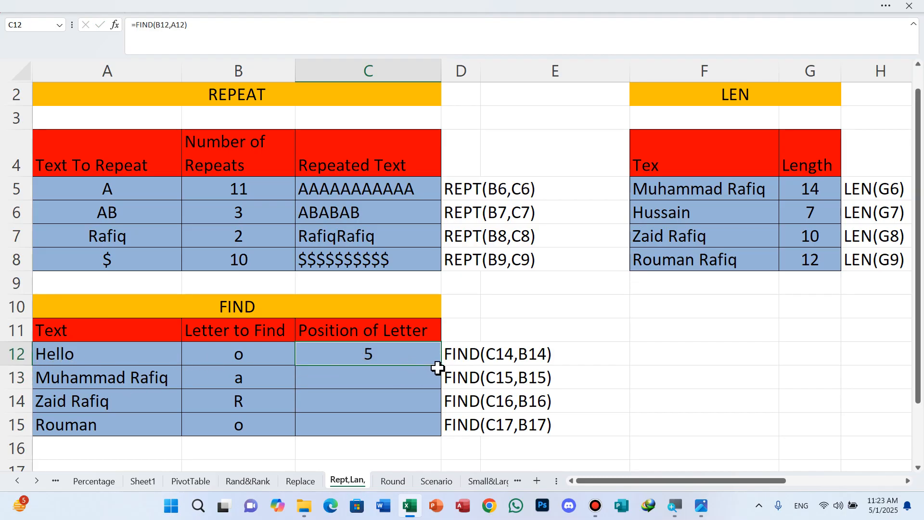
left_click_drag(441, 366, 434, 436)
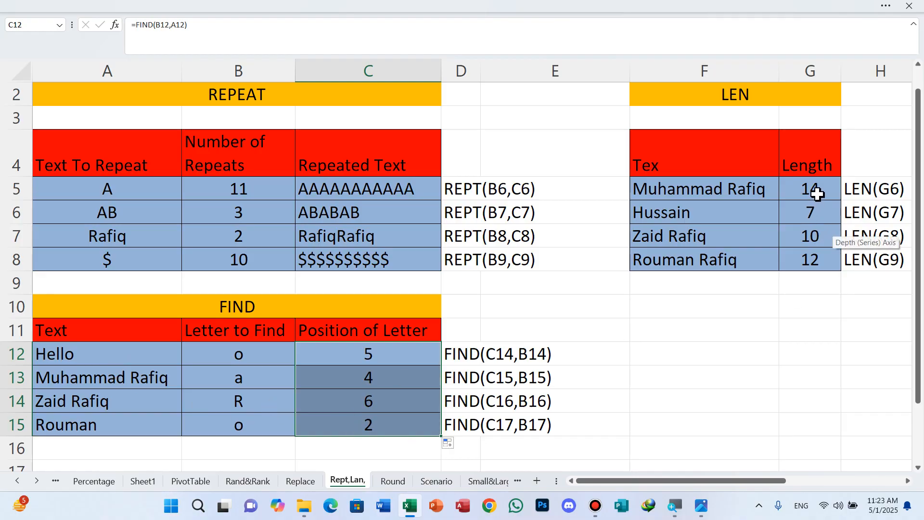
left_click_drag(818, 194, 827, 260)
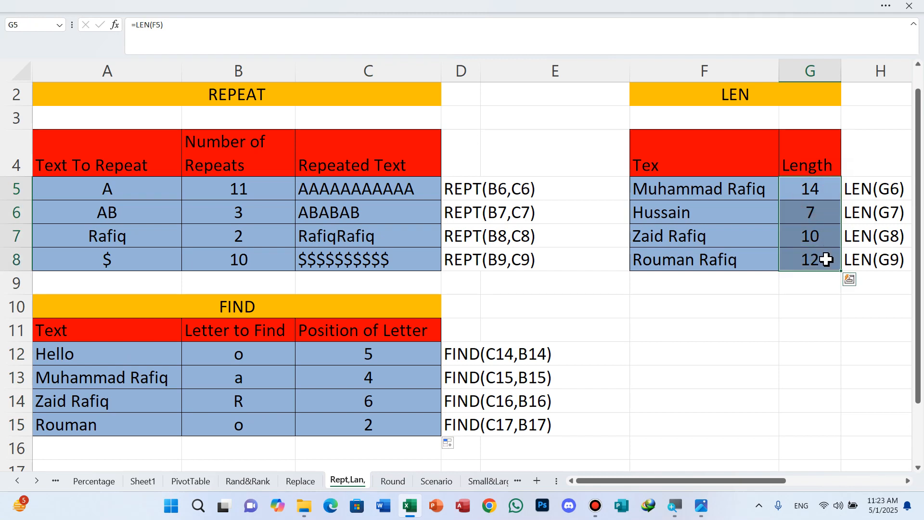
type("=")
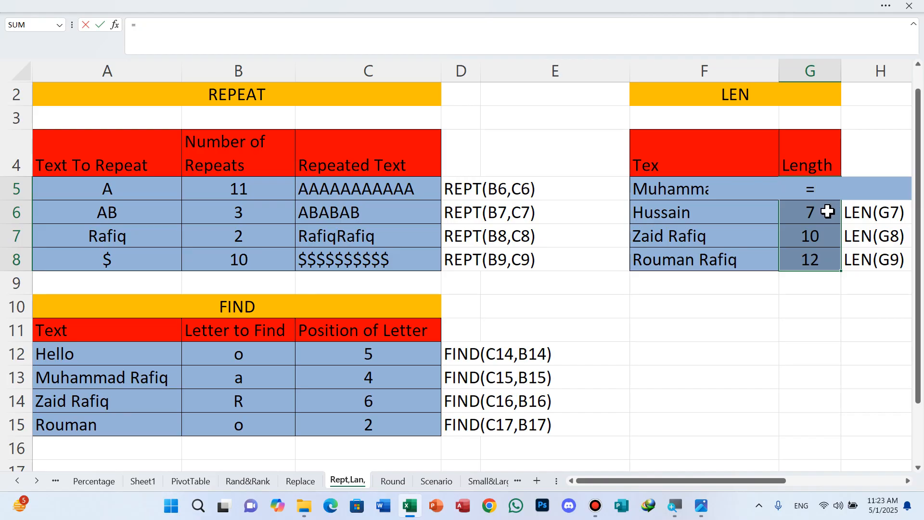
key("Escape")
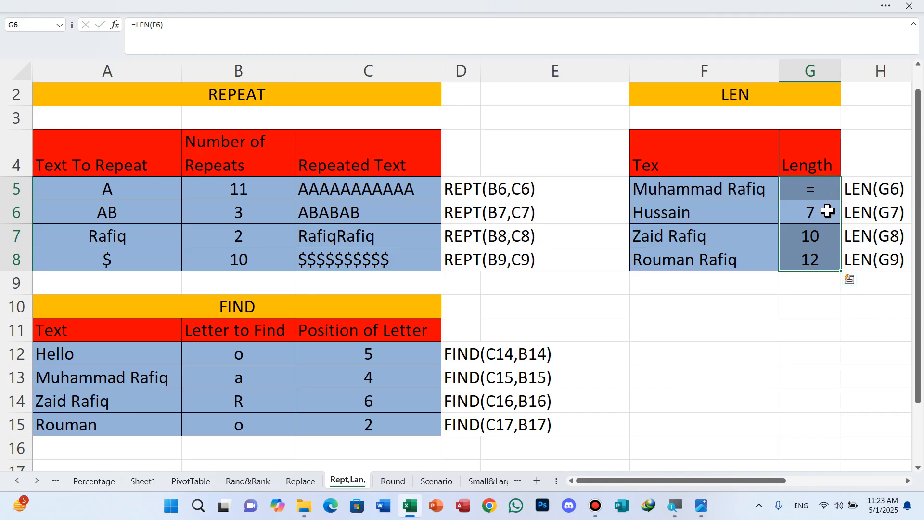
Step: Clear the Length cells G5:G8 in the LEN table
left_click(816, 189)
left_click_drag(818, 222, 825, 257)
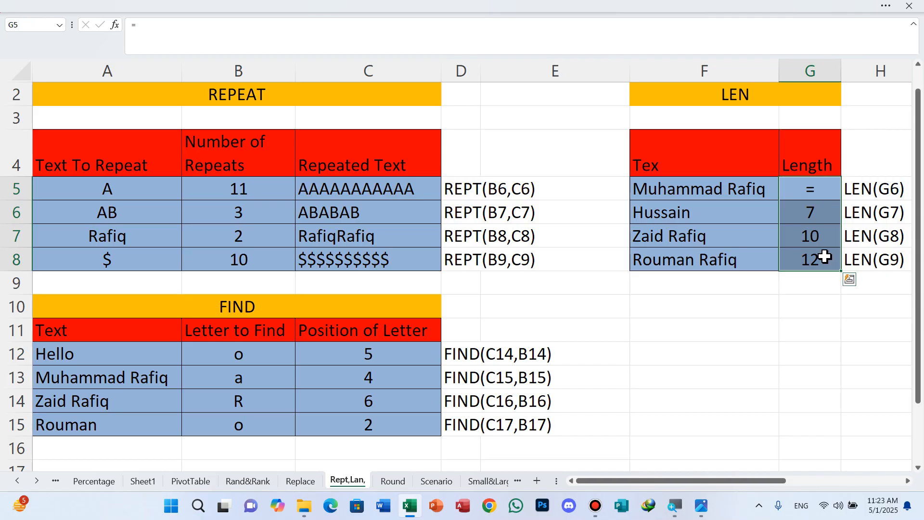
key("Delete")
Step: Enter =LEN(F5) in G5 to calculate the length of the first text in the LEN table
left_click(820, 195)
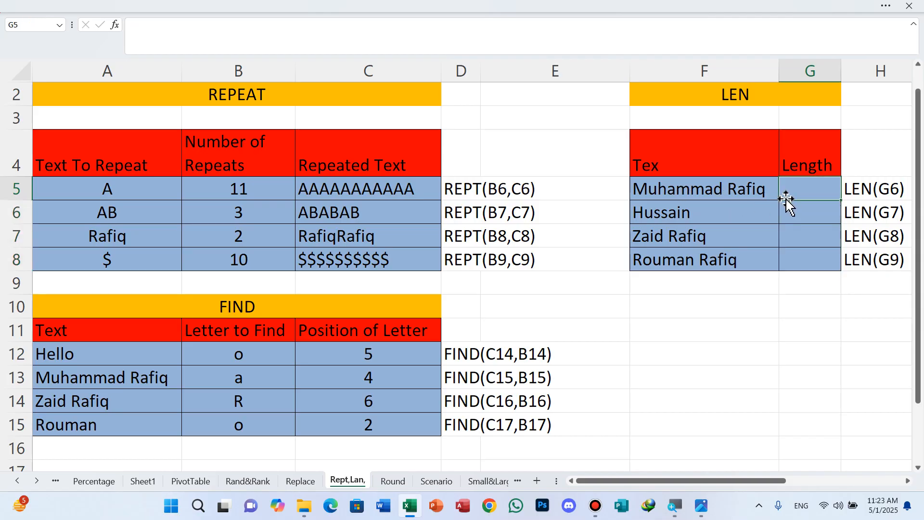
type("=len")
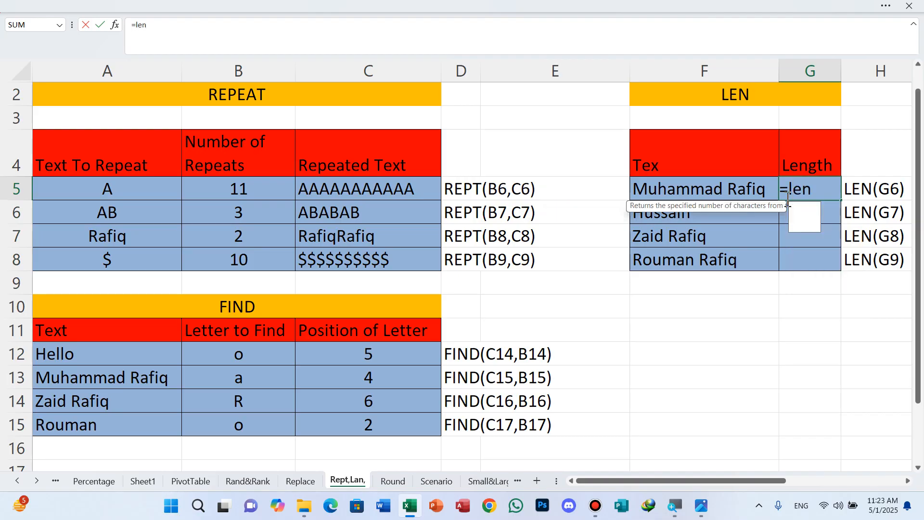
key("super+plus")
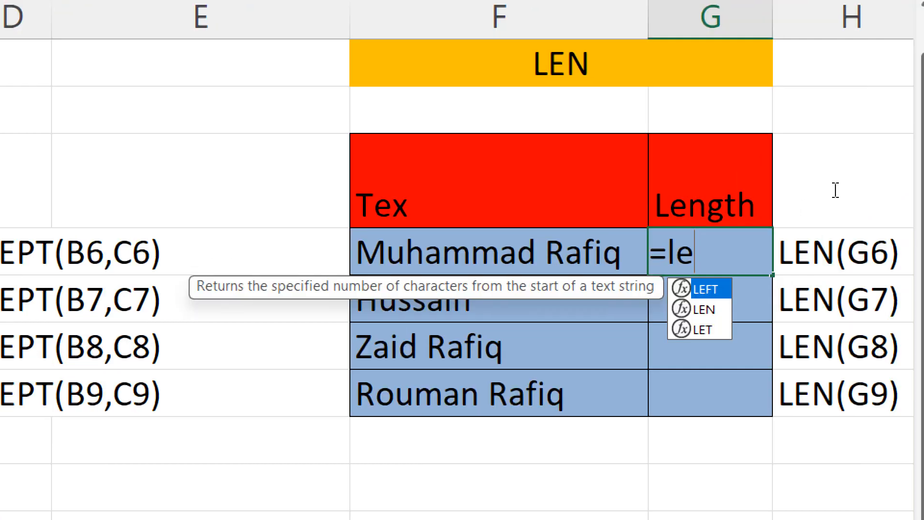
type("n")
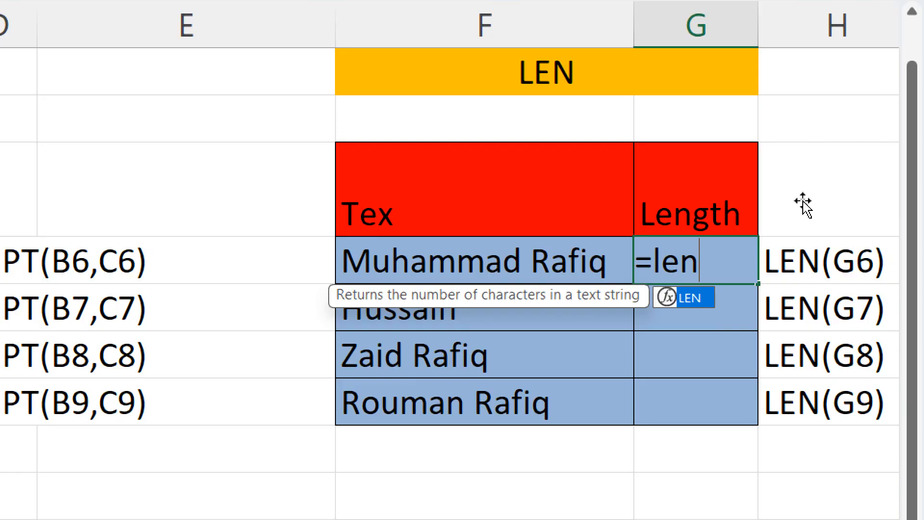
key("Tab")
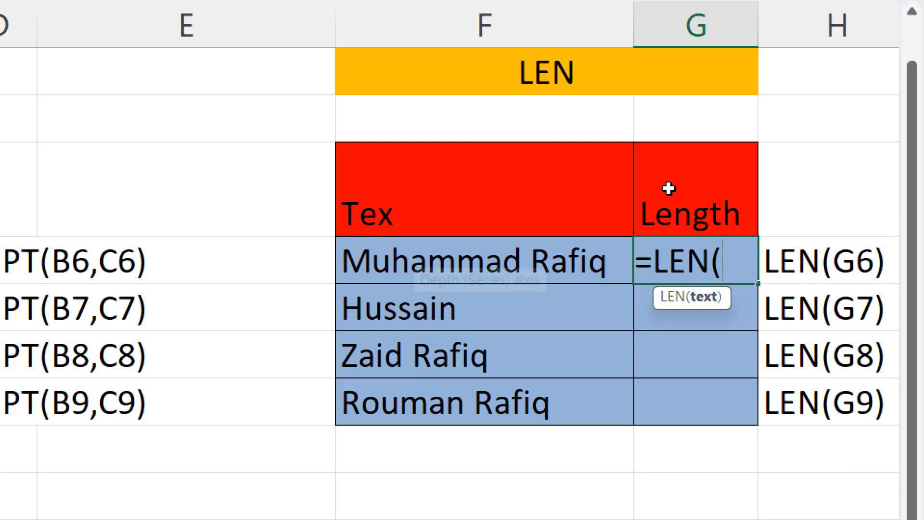
key("Left")
type(")")
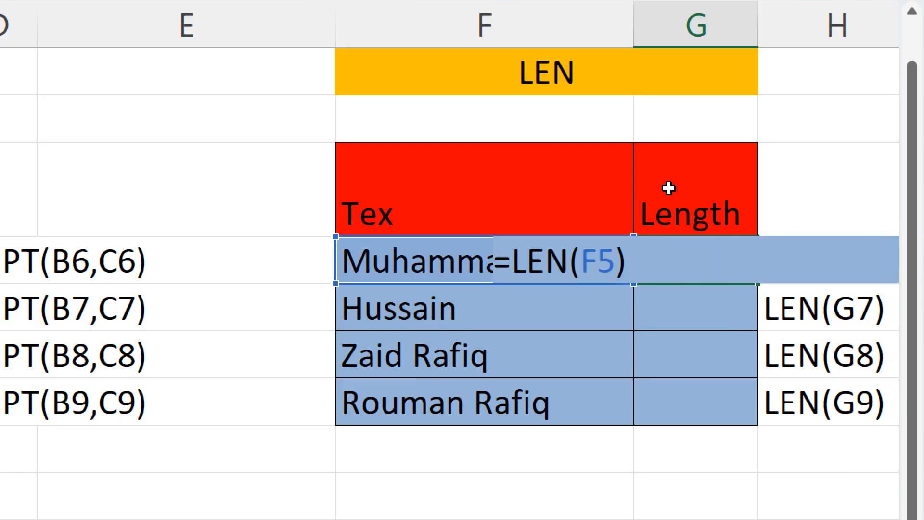
key("Return")
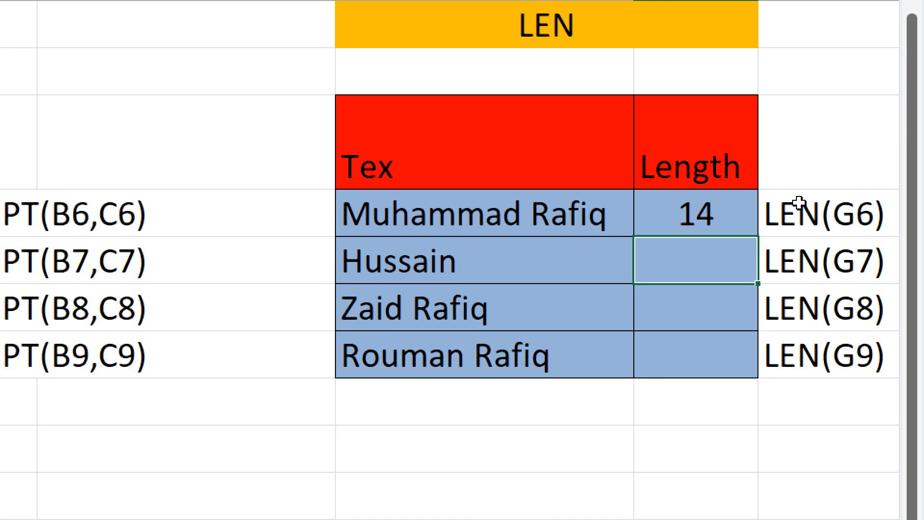
Step: Fill the LEN formula from G5 down through G8
key("Up")
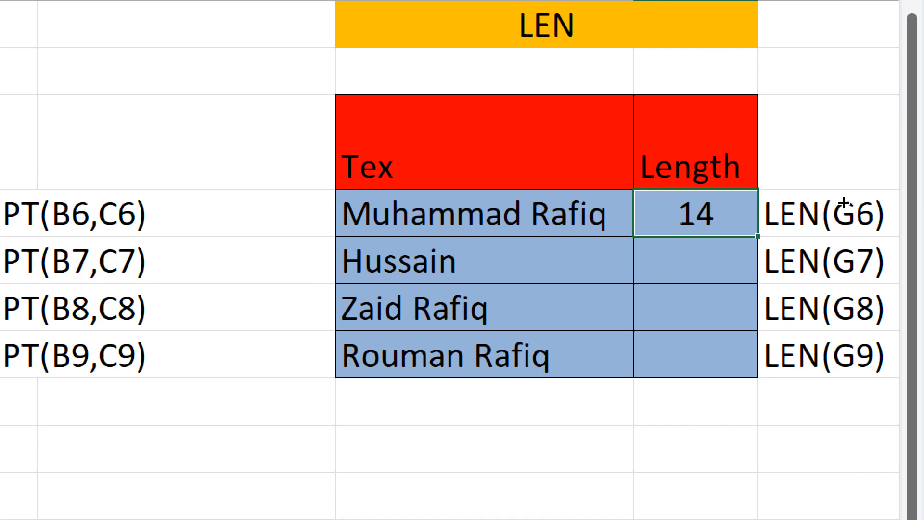
key("shift+Down")
key("shift+Down")
key("shift+Down")
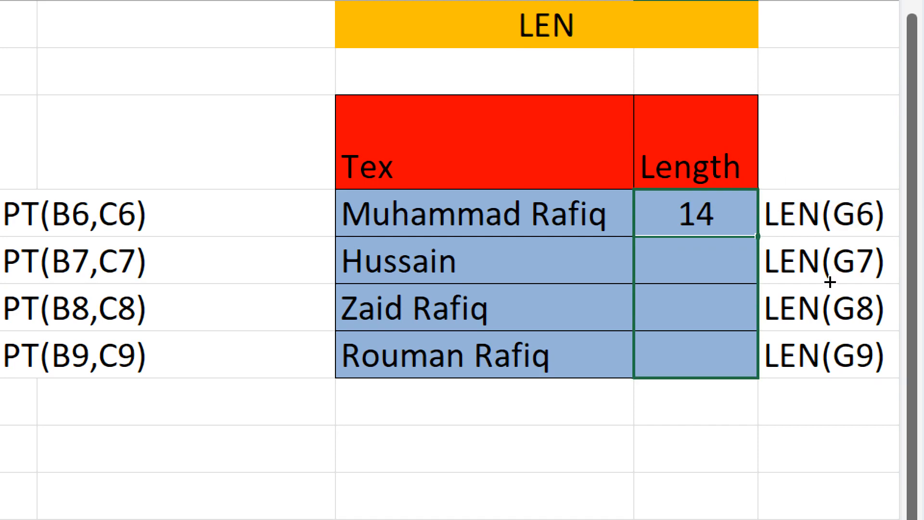
key("ctrl+d")
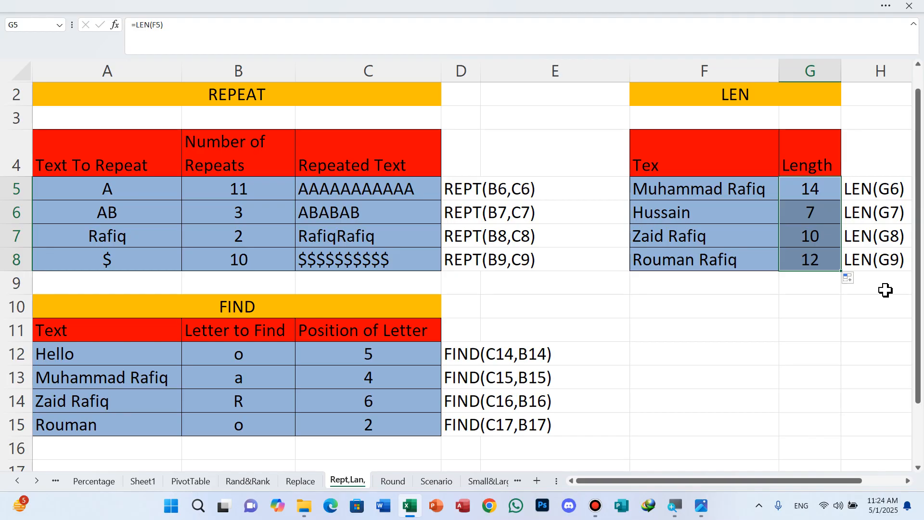
Step: Deselect the LEN results, switch the ribbon from full-screen mode to always shown, and minimize the workbook window
mouse_move(549, 2)
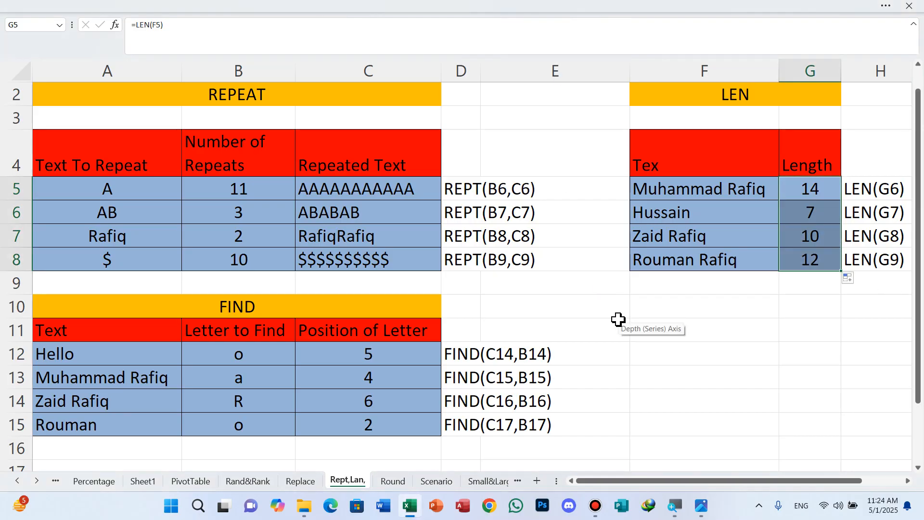
left_click(760, 337)
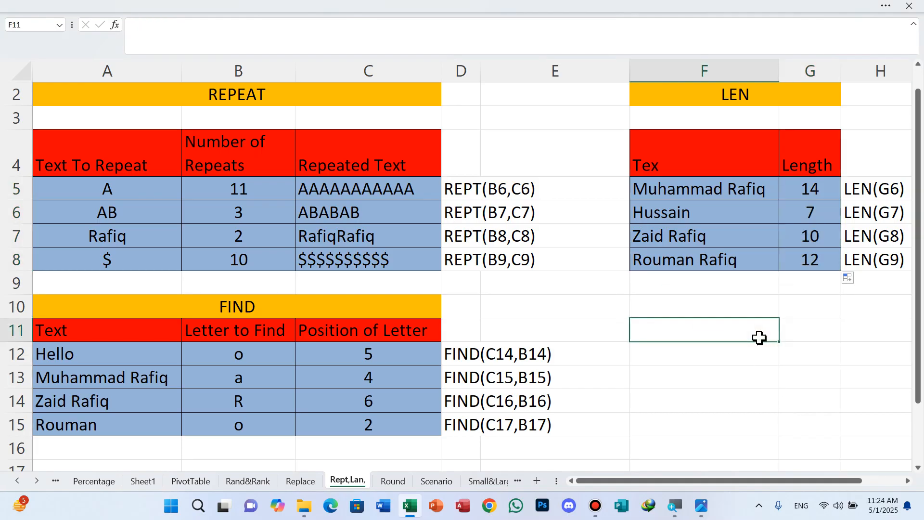
left_click(886, 6)
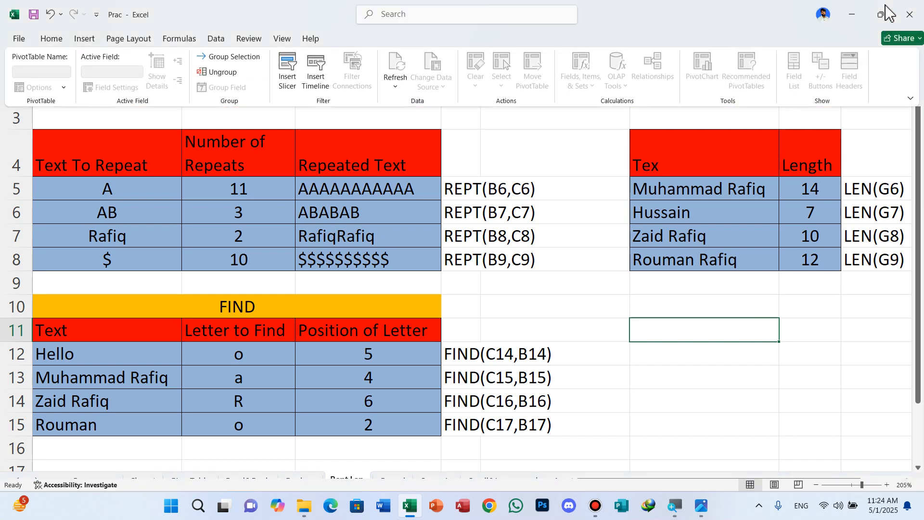
left_click(911, 98)
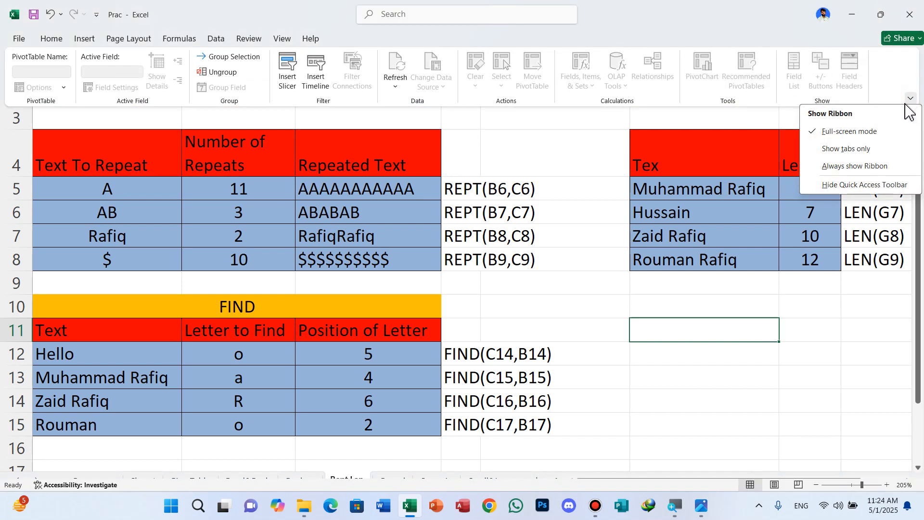
left_click(843, 167)
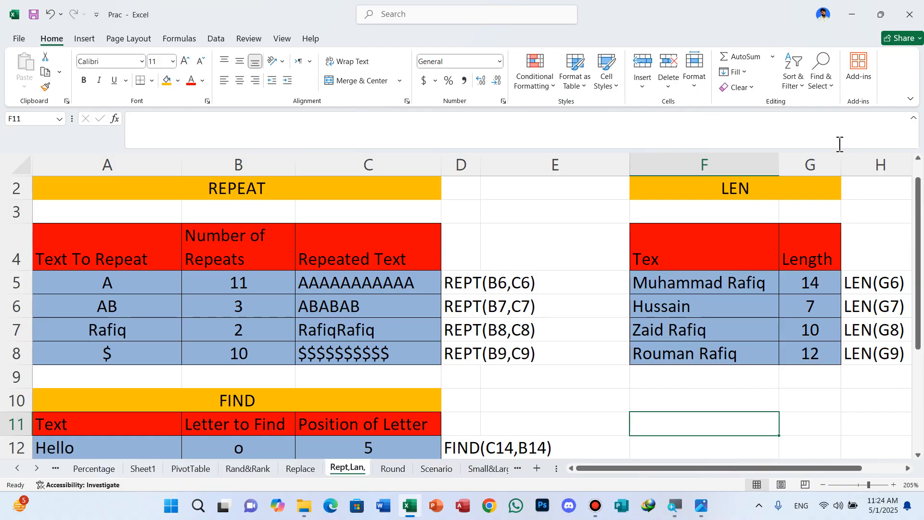
left_click(858, 15)
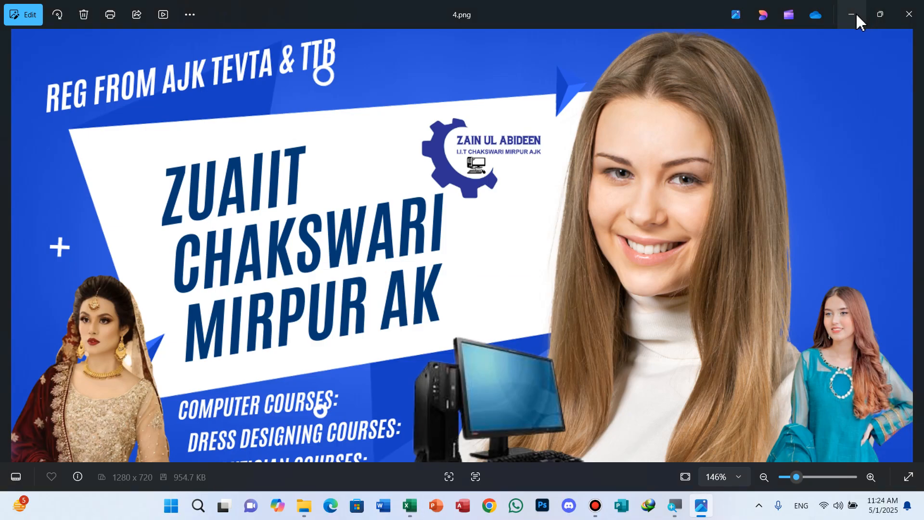